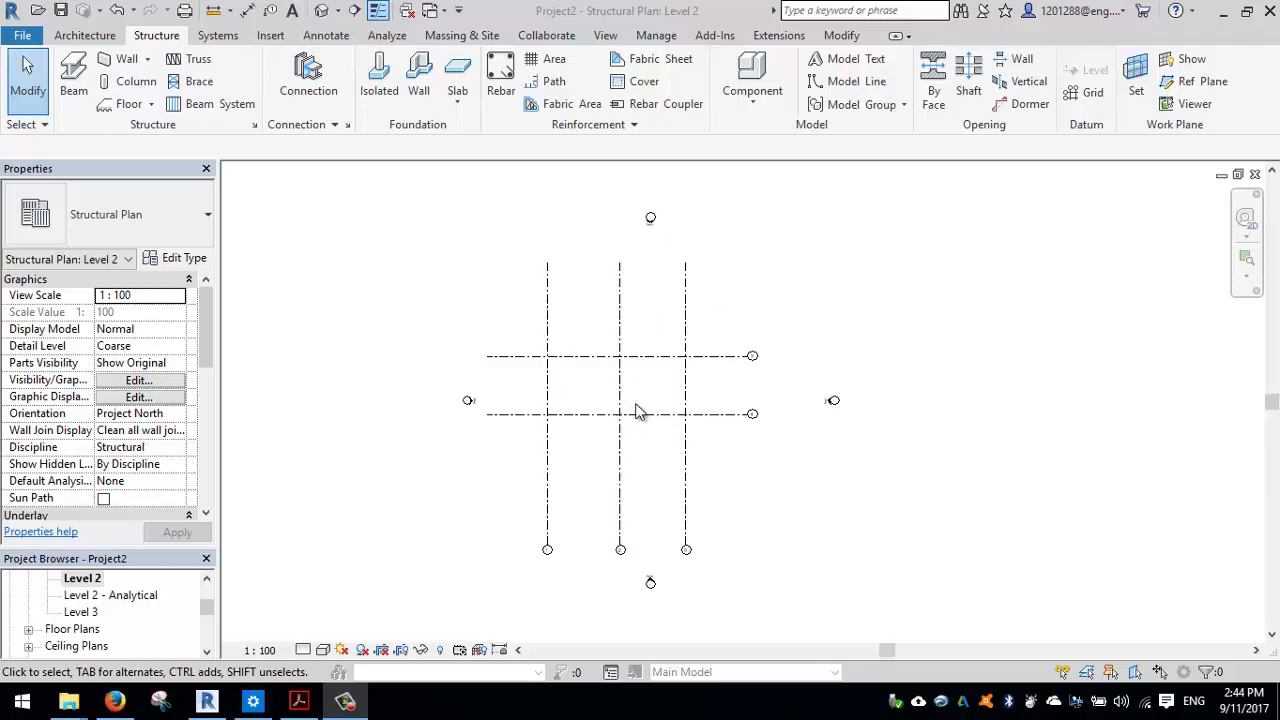
Start a structural wall in the Level 2 plan with its depth set down to Level 1
scroll(645, 420, up, 1)
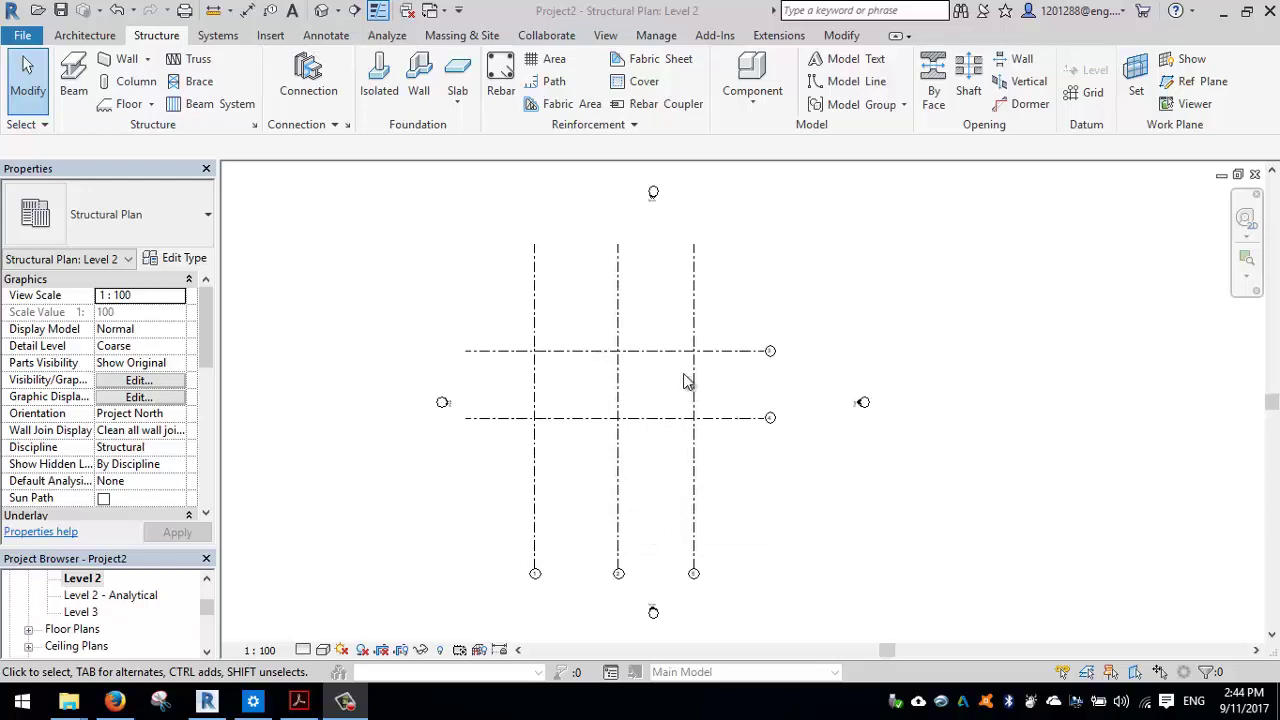
mouse_move(663, 374)
middle_down()
mouse_move(737, 394)
mouse_move(686, 383)
middle_up()
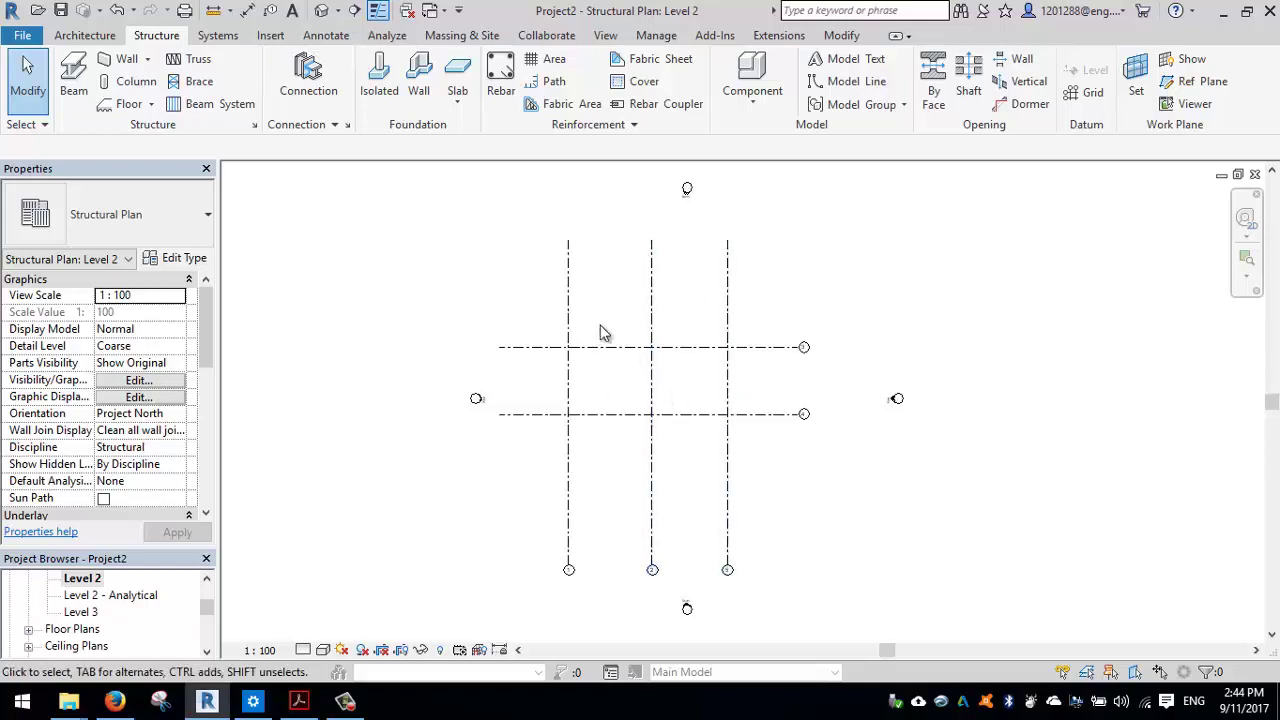
middle_drag(617, 378, 497, 340)
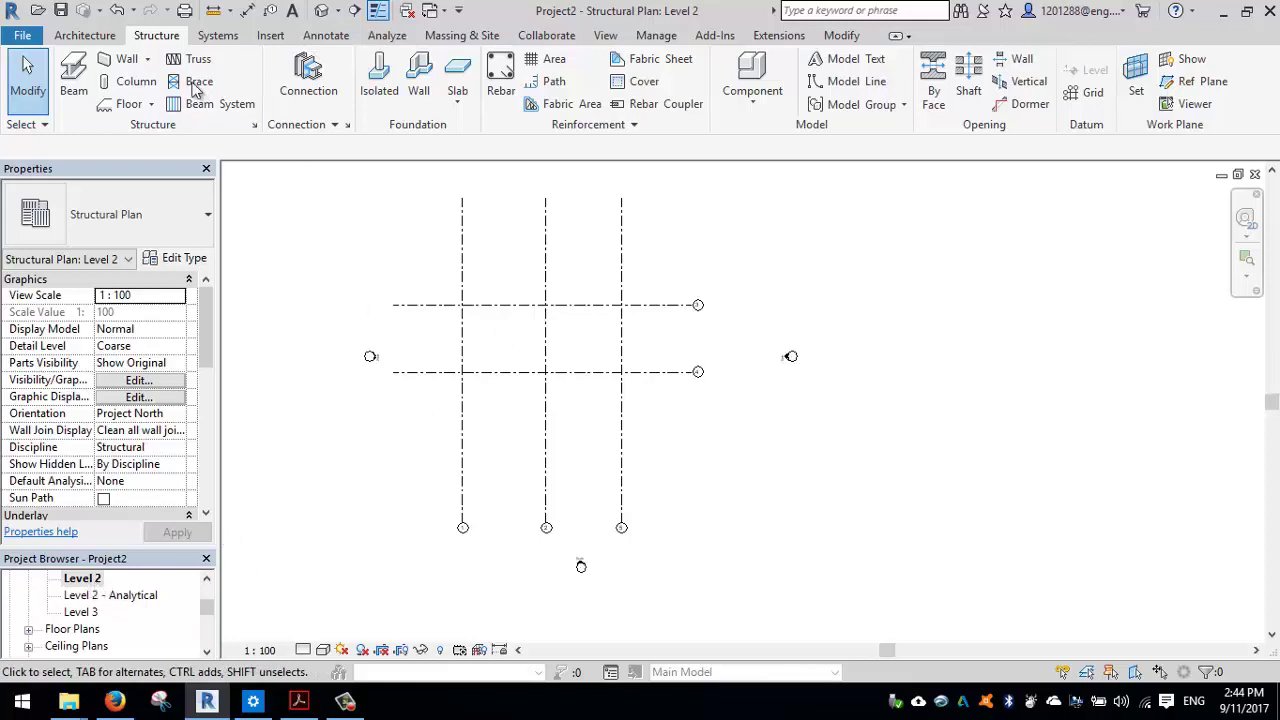
click(148, 62)
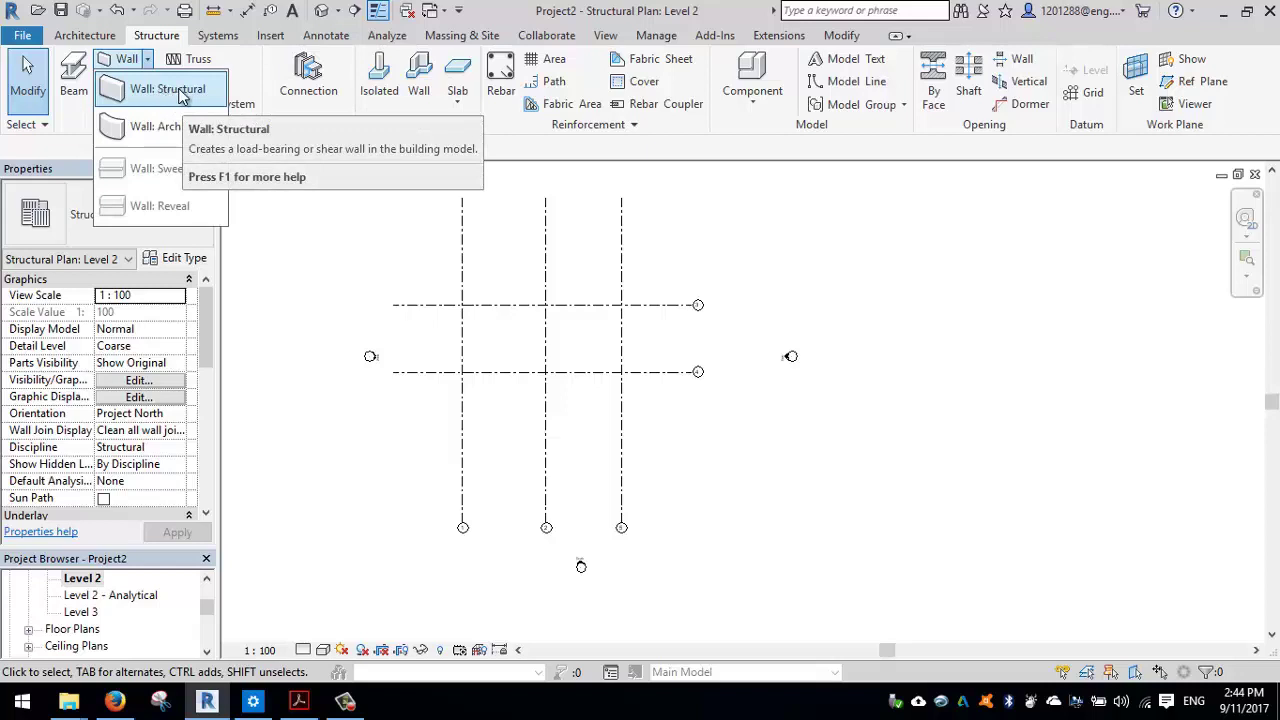
click(170, 90)
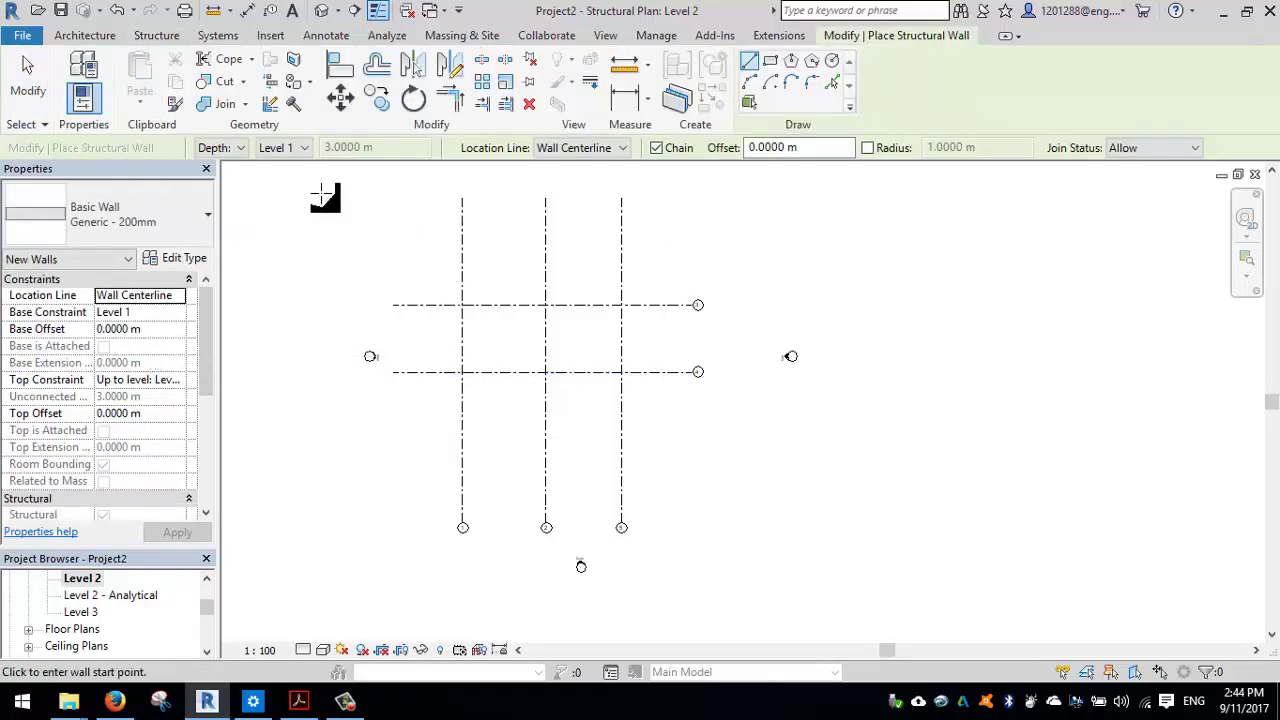
click(238, 148)
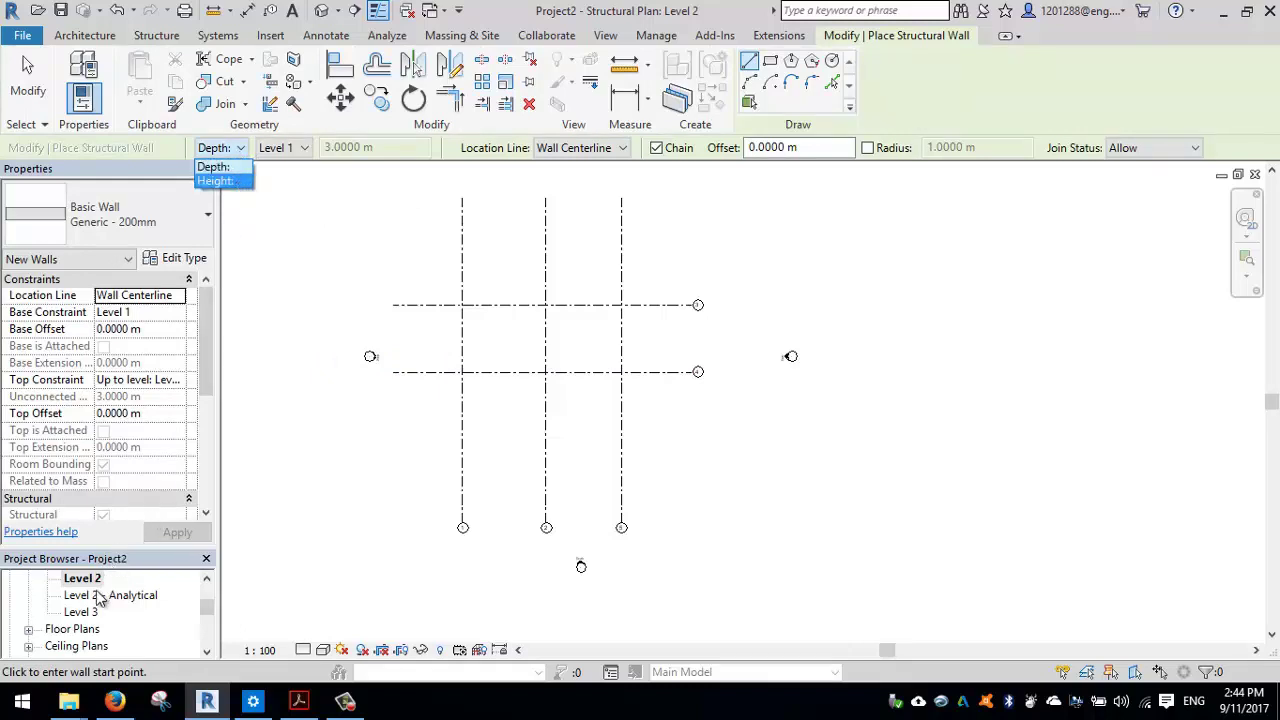
click(215, 167)
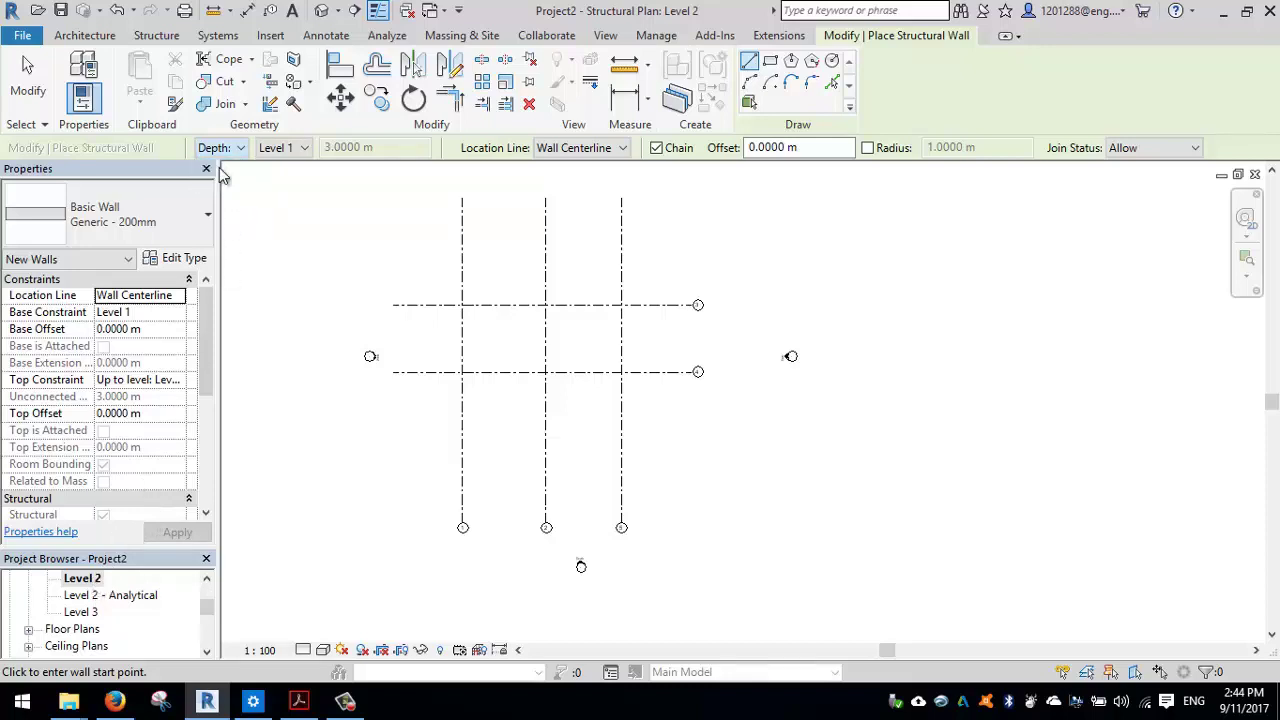
click(283, 148)
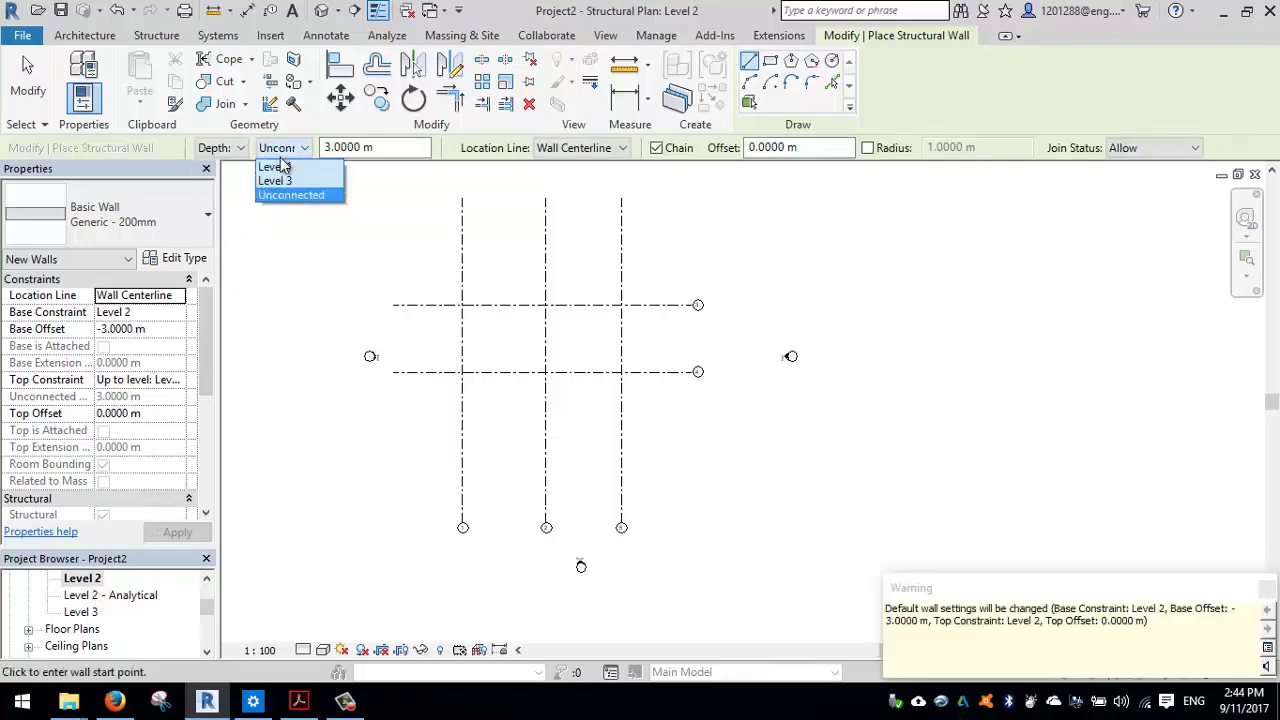
click(280, 176)
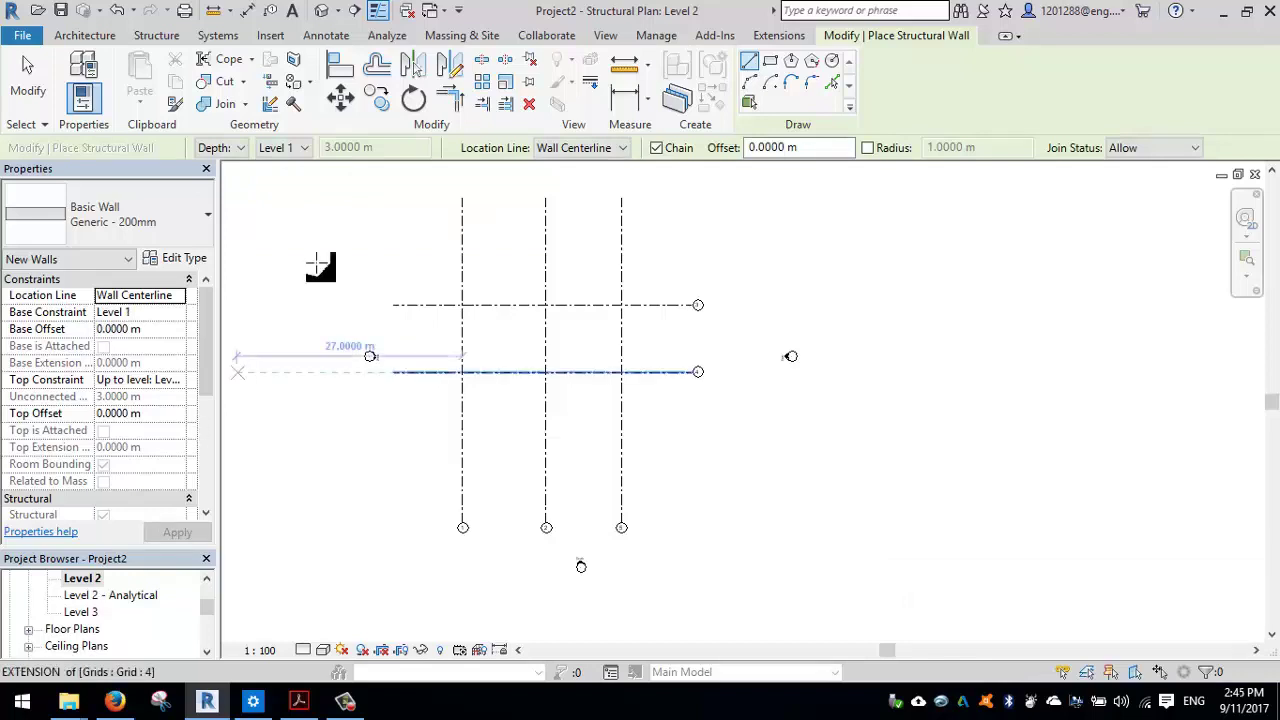
Examine the location line options and the basic wall types available for the new walls
click(597, 152)
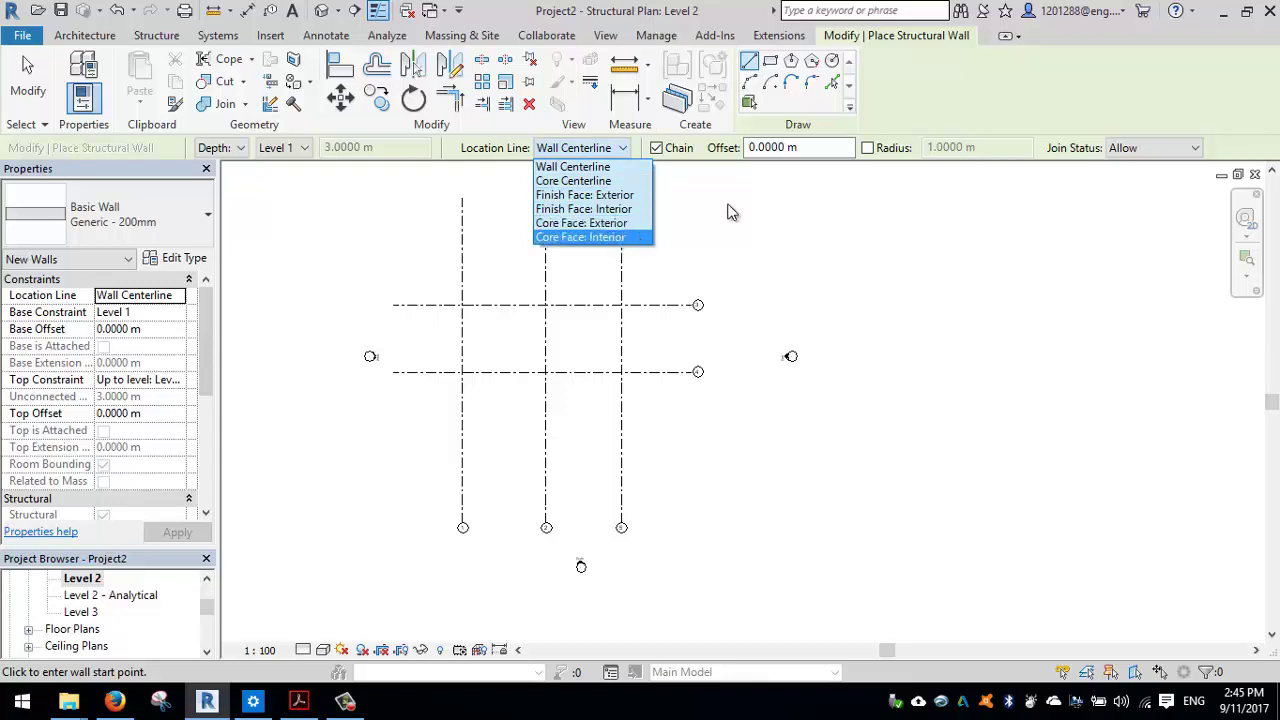
click(458, 158)
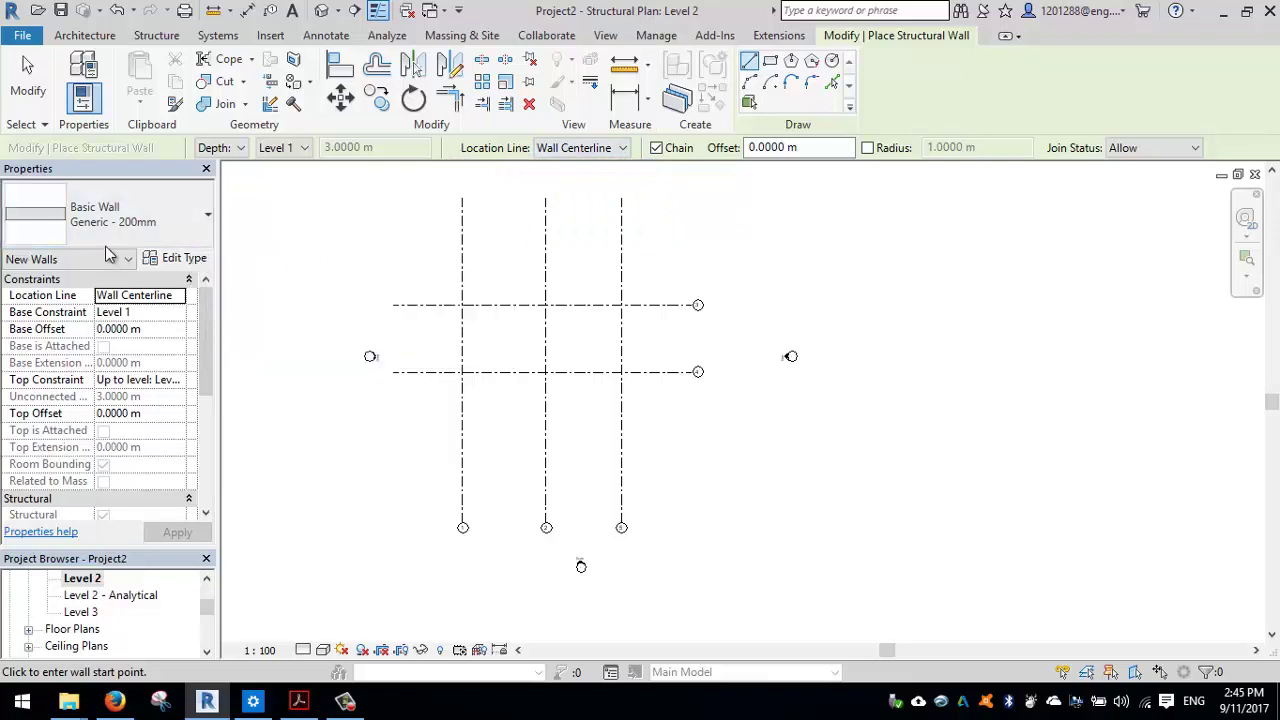
click(203, 225)
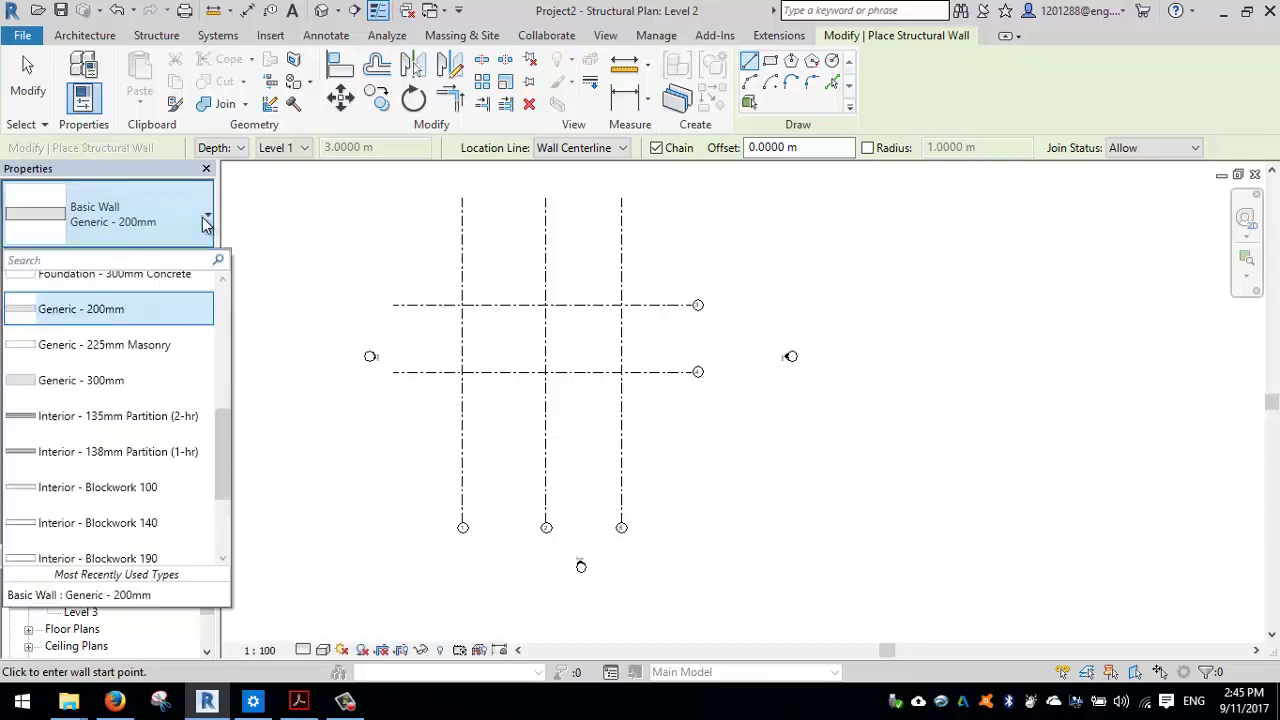
drag(219, 441, 219, 311)
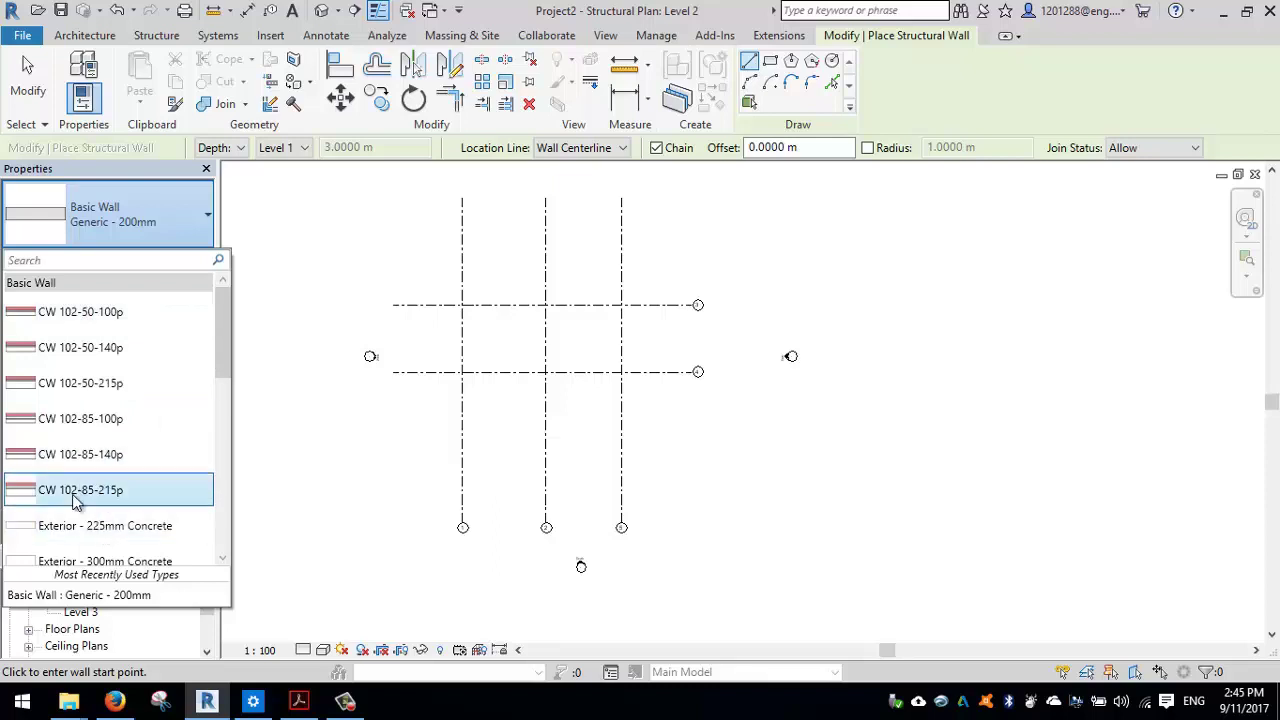
mouse_move(92, 530)
mouse_move(84, 503)
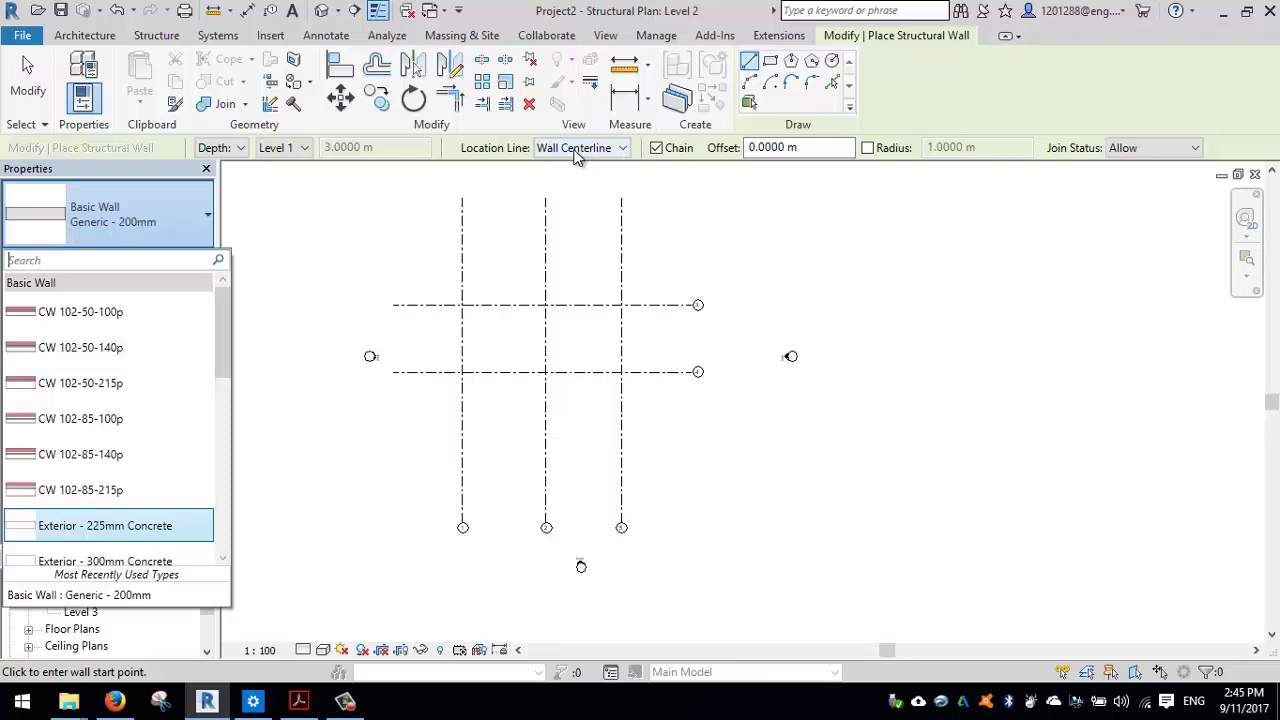
click(316, 322)
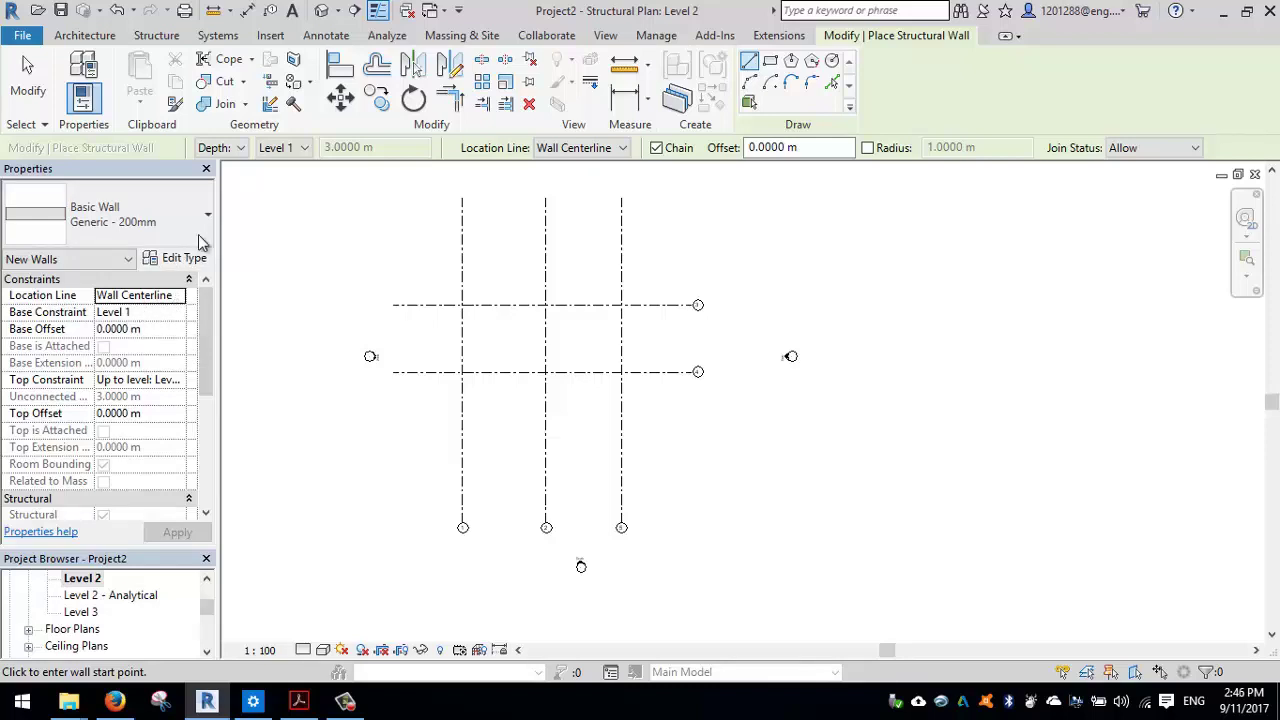
Set the new walls' top constraint to Up to level: Level 2
click(176, 382)
click(177, 381)
click(177, 381)
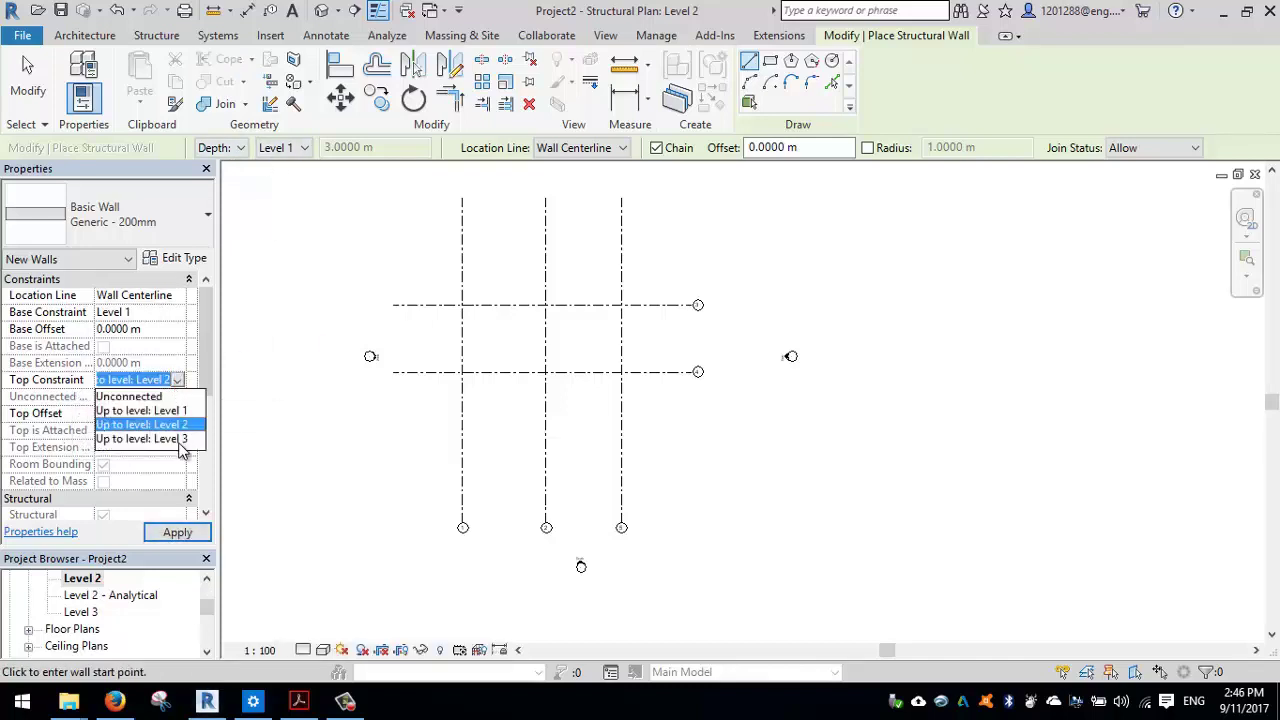
click(172, 426)
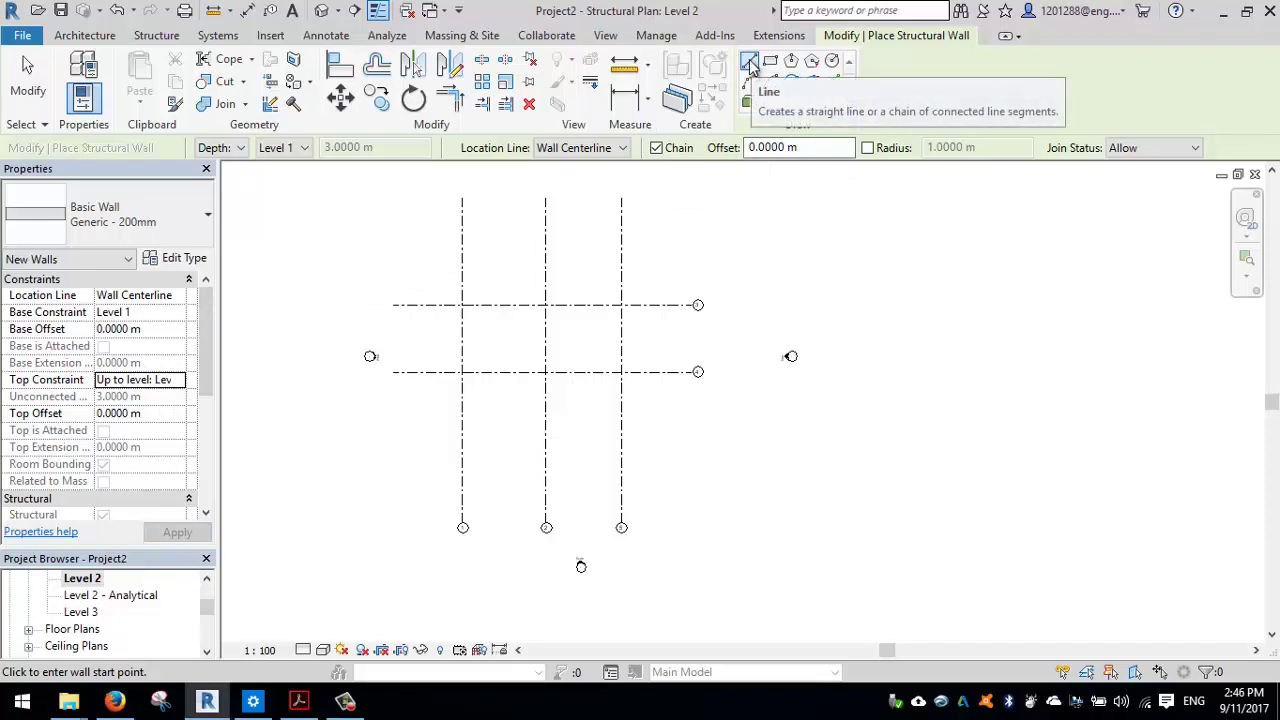
Draw a closed rectangle of four chained straight walls, 19 m by 8 m, through the outer grid intersections
click(462, 305)
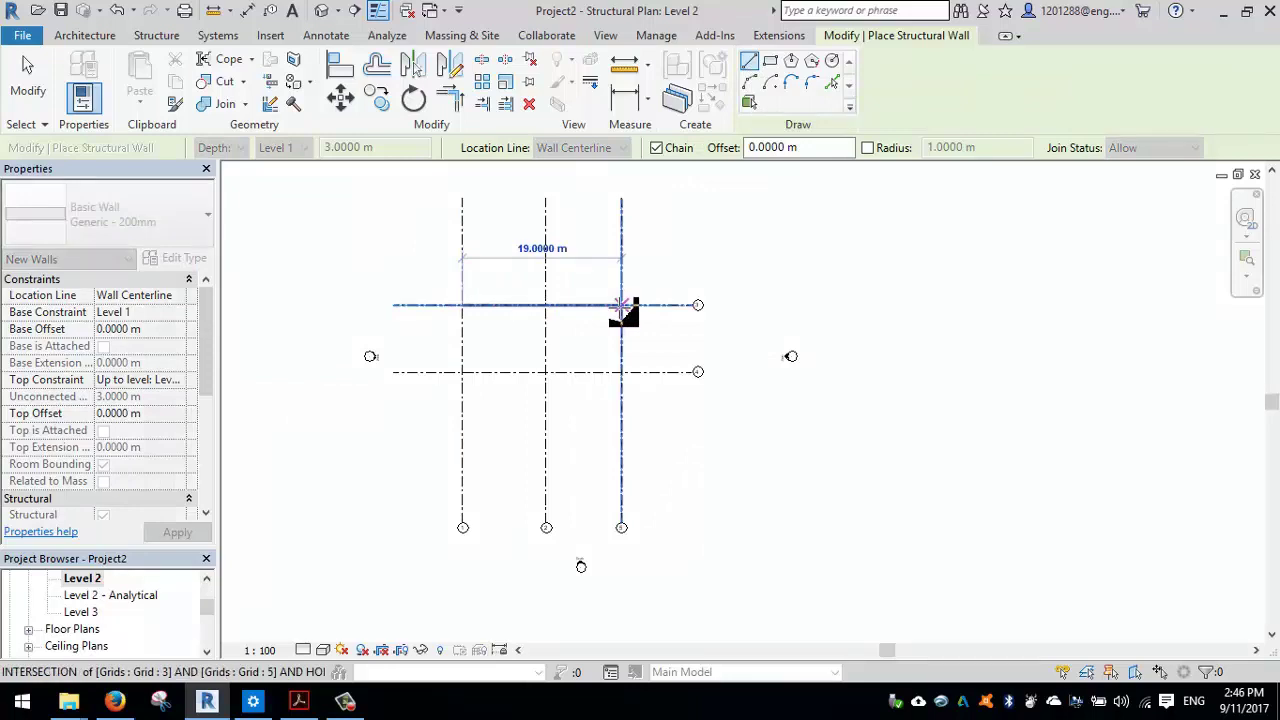
click(621, 305)
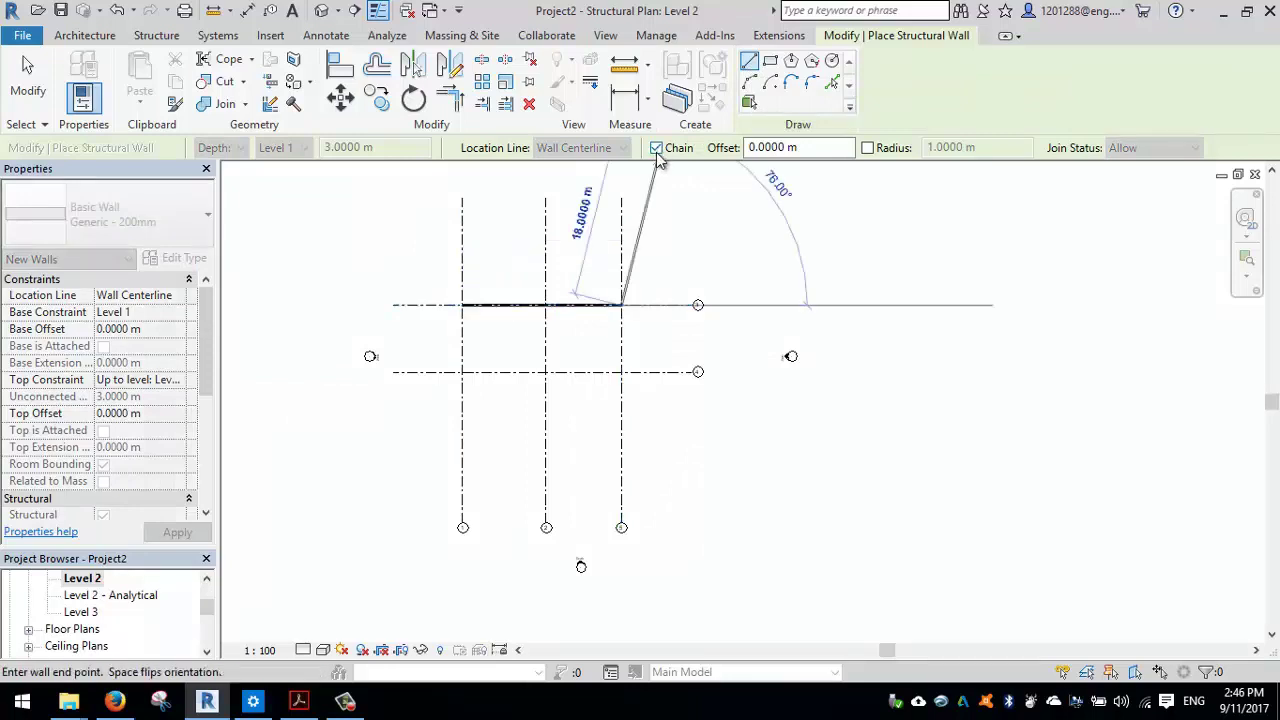
click(621, 372)
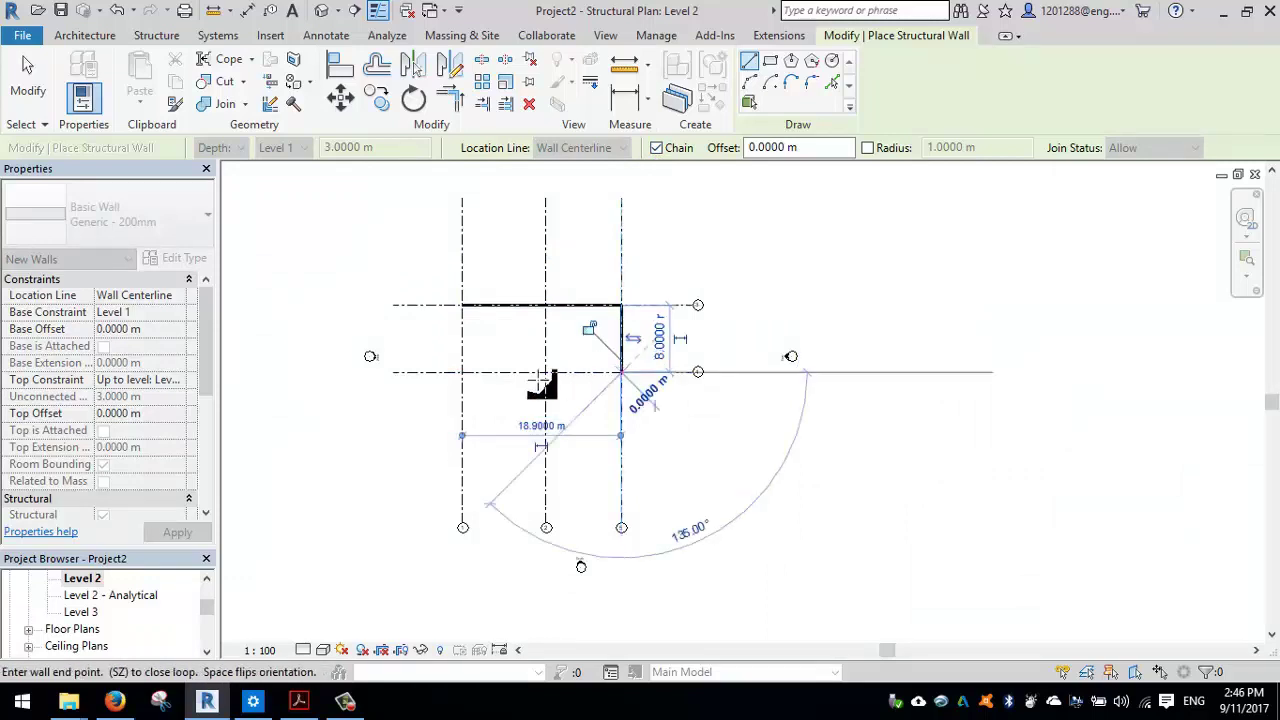
click(462, 372)
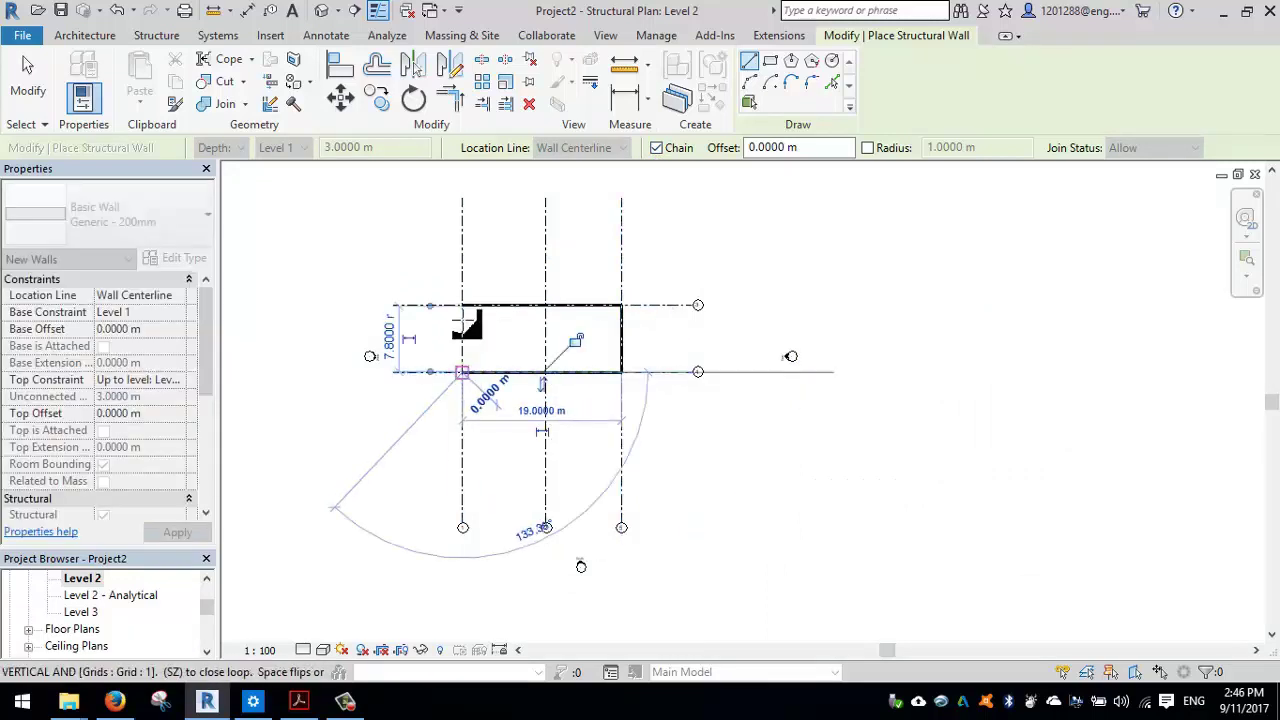
click(466, 310)
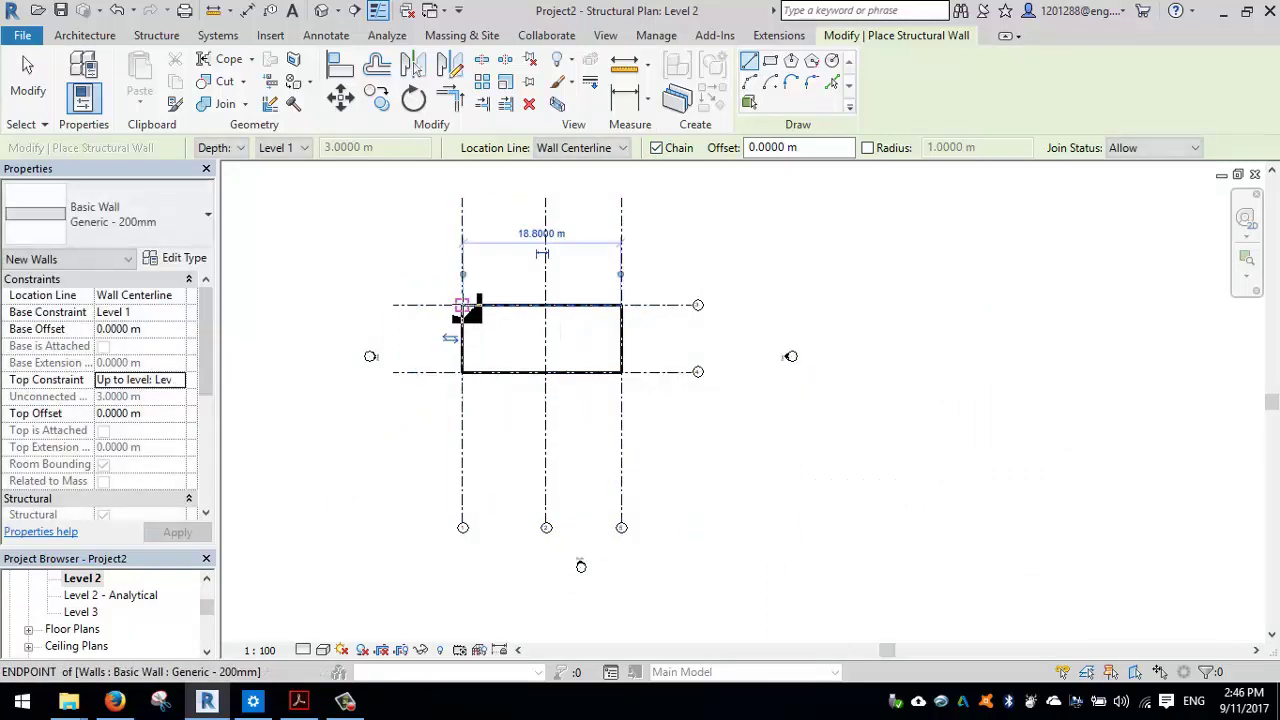
key(Escape)
key(Escape)
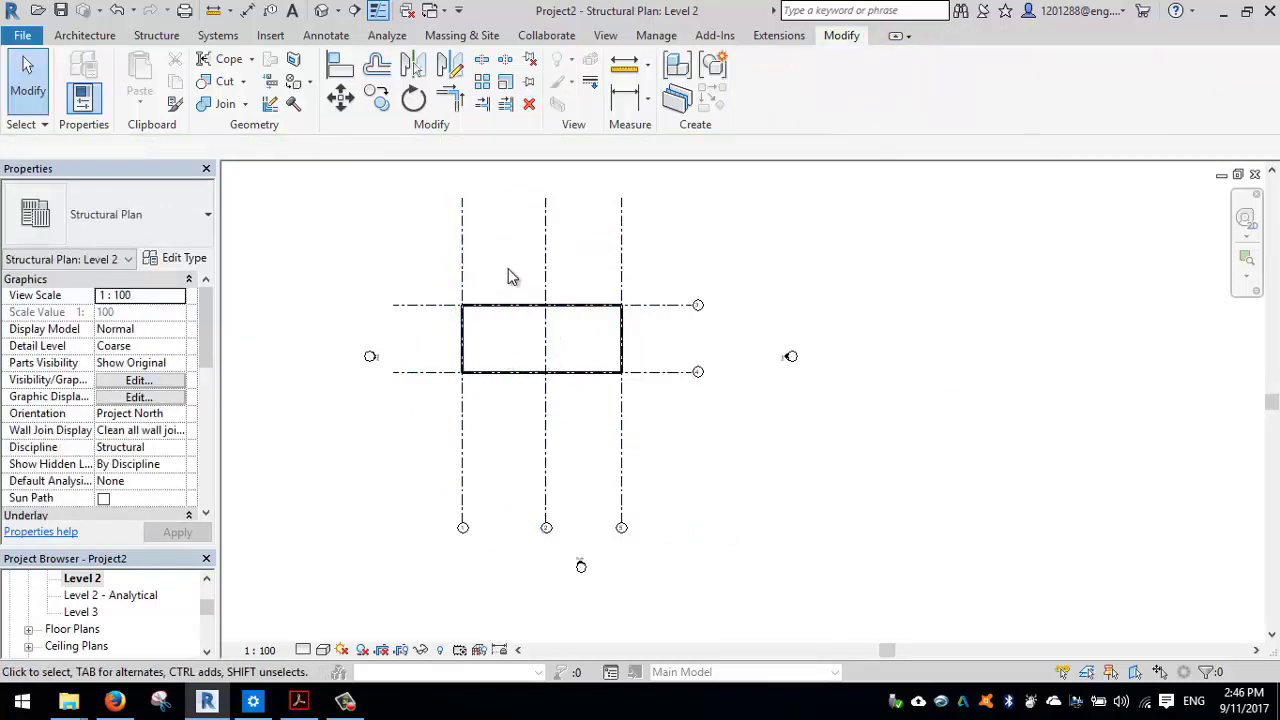
Inspect the four walls in the default 3D view from a raised front angle
click(322, 10)
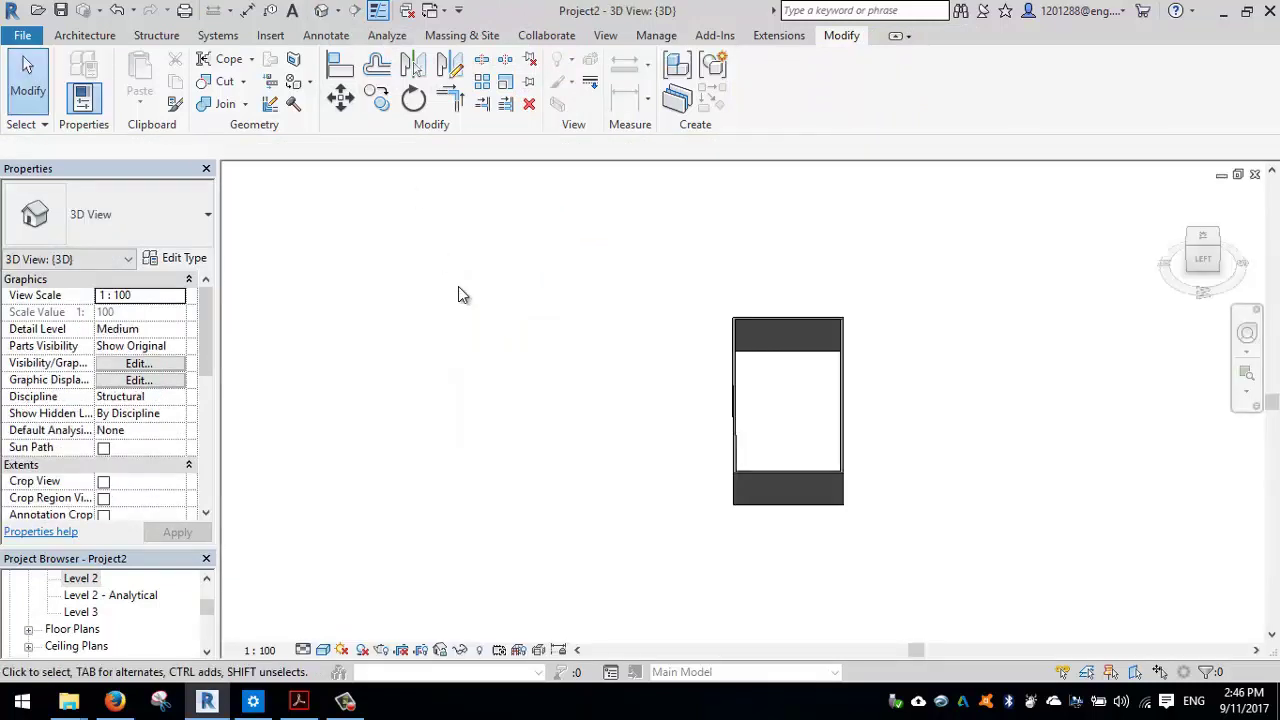
shift+middle_drag(680, 552, 517, 337)
scroll(516, 344, up, 1)
scroll(516, 352, up, 2)
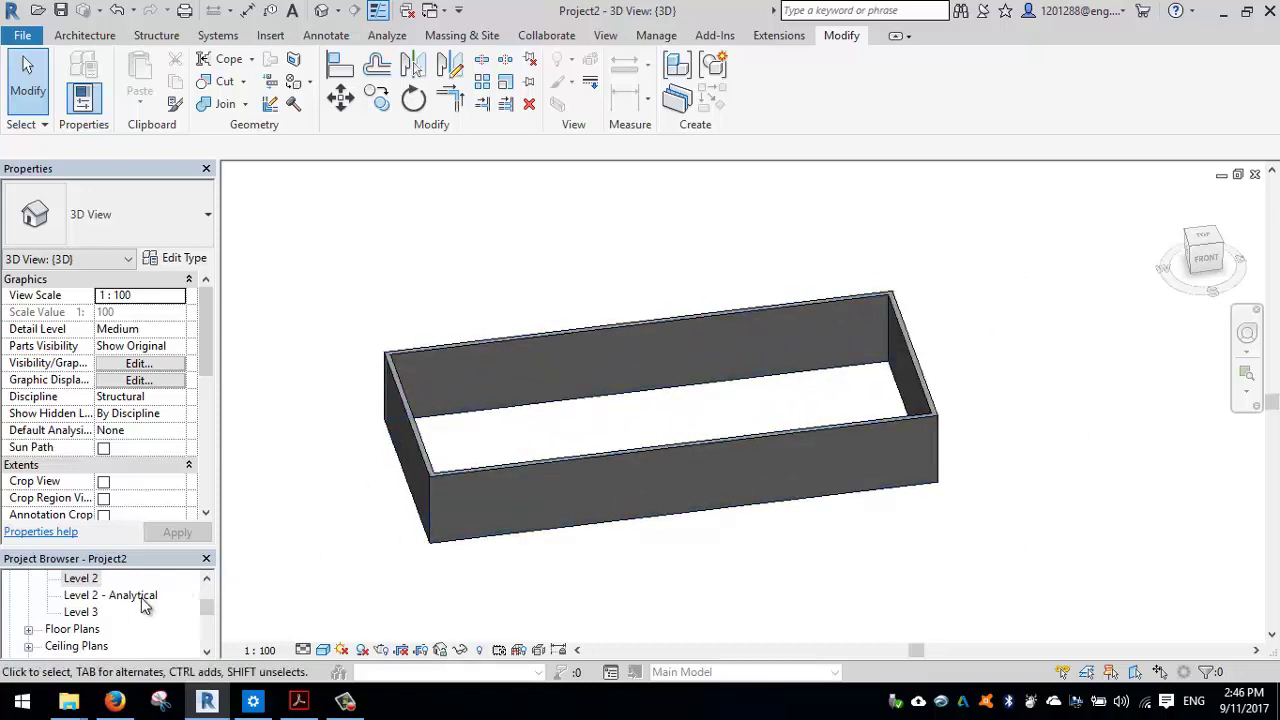
Check the walls' vertical extents against the levels in the North and East elevations
scroll(130, 599, down, 2)
scroll(78, 628, down, 1)
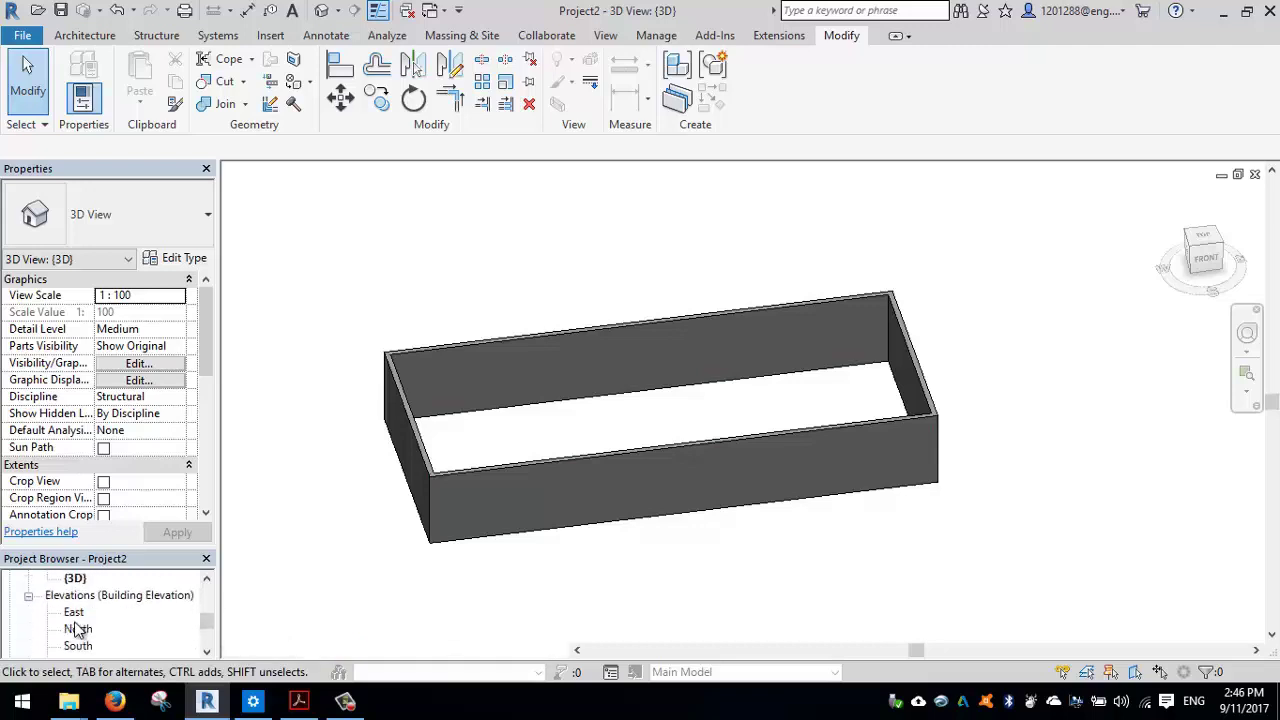
double_click(80, 629)
scroll(818, 457, down, 4)
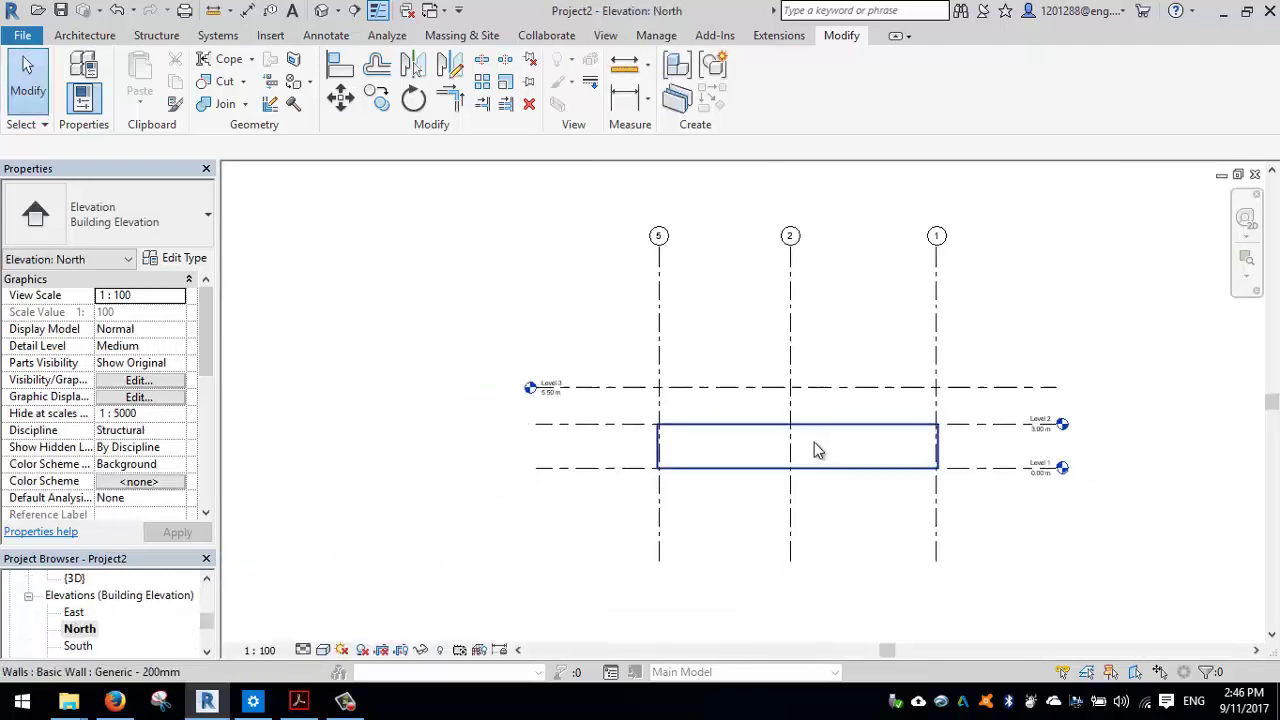
middle_drag(814, 449, 574, 429)
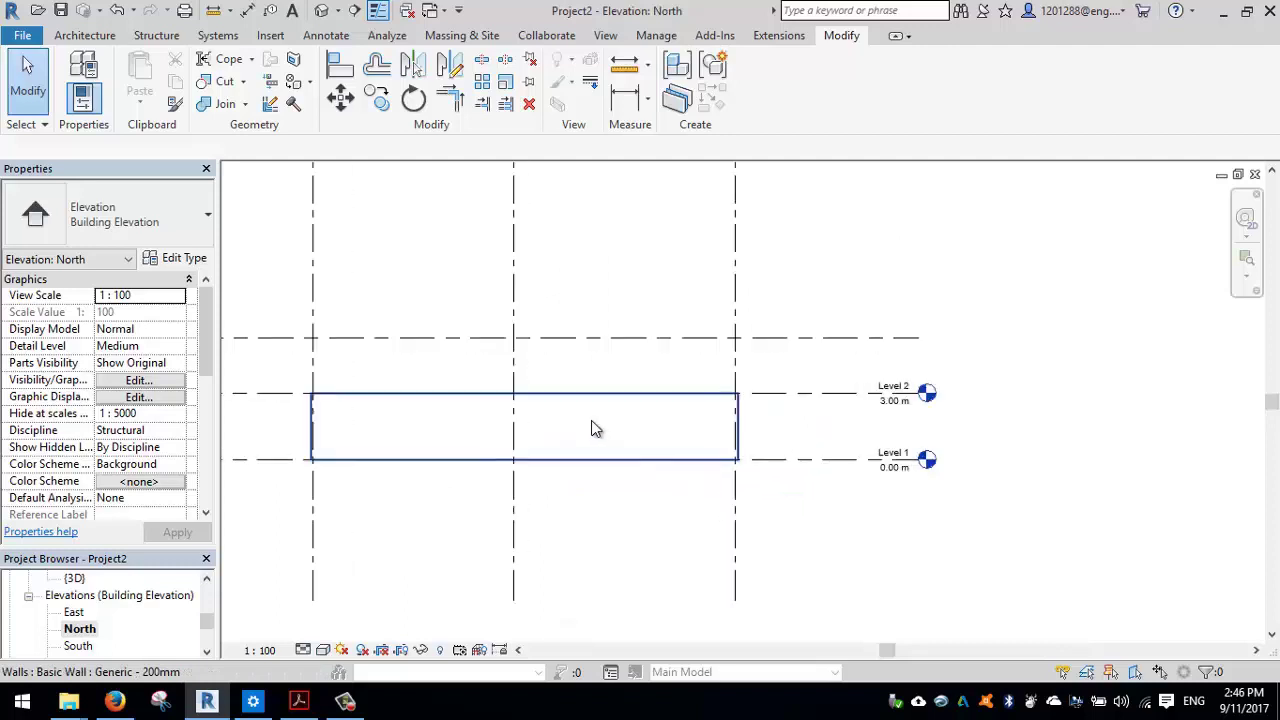
scroll(605, 430, up, 2)
click(281, 610)
double_click(75, 612)
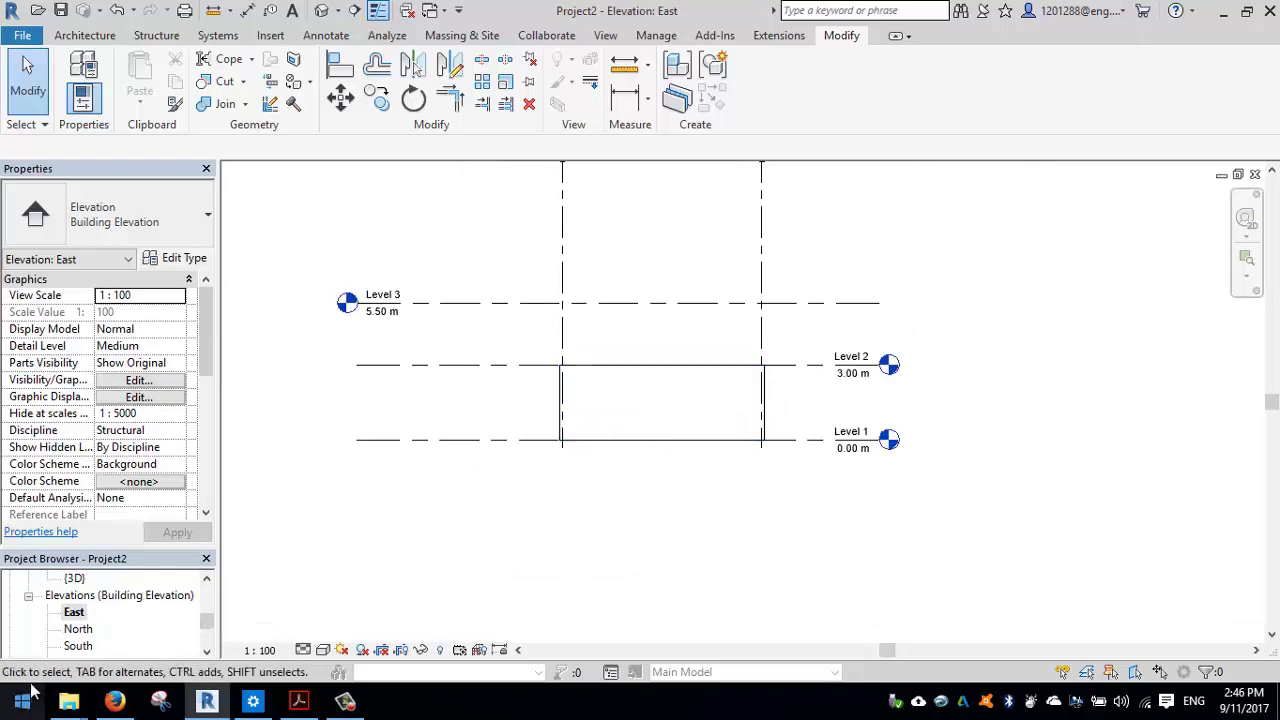
In the North elevation, set the base offset of the long wall to 0.1 m and check the gap above Level 1
double_click(78, 629)
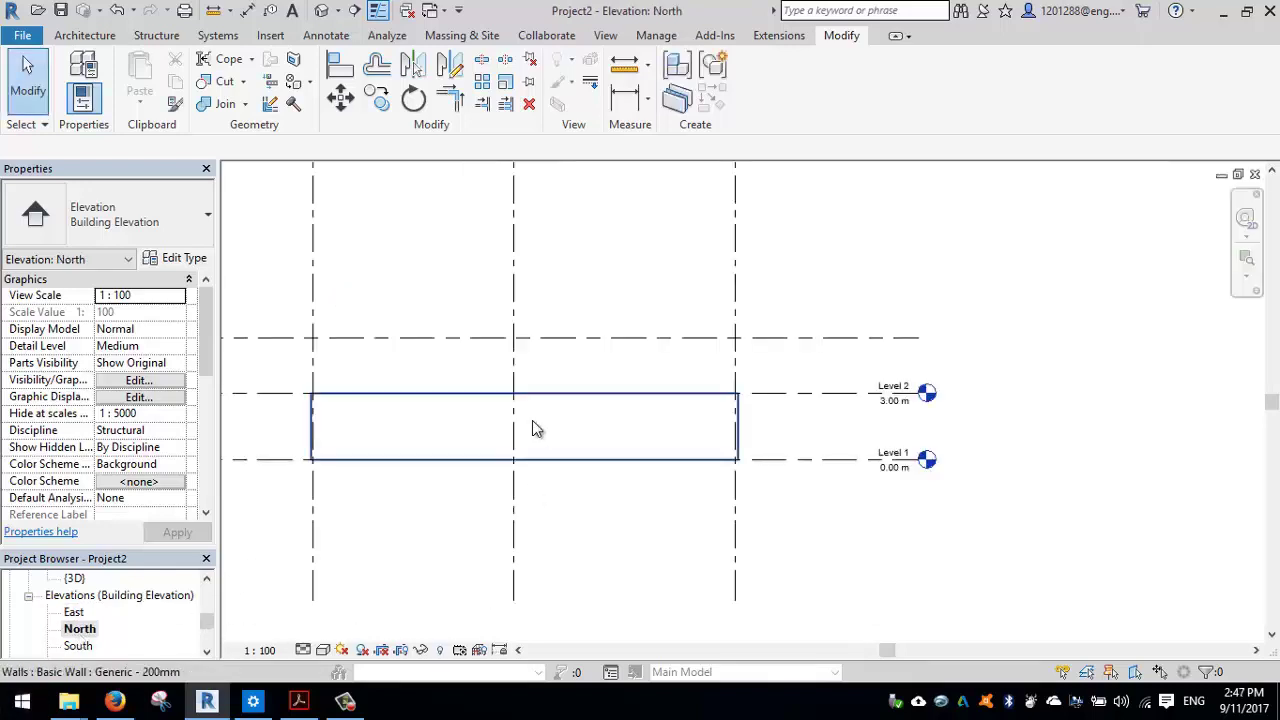
click(575, 434)
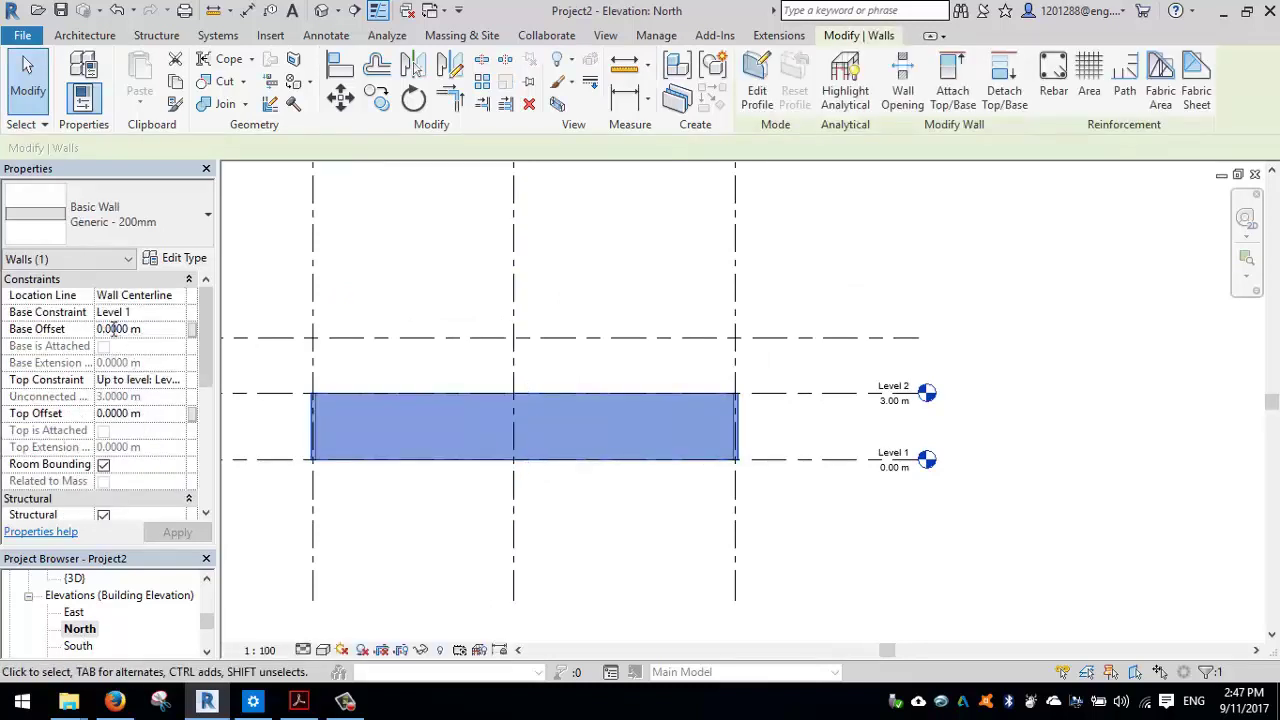
double_click(114, 330)
text(0.1)
key(Return)
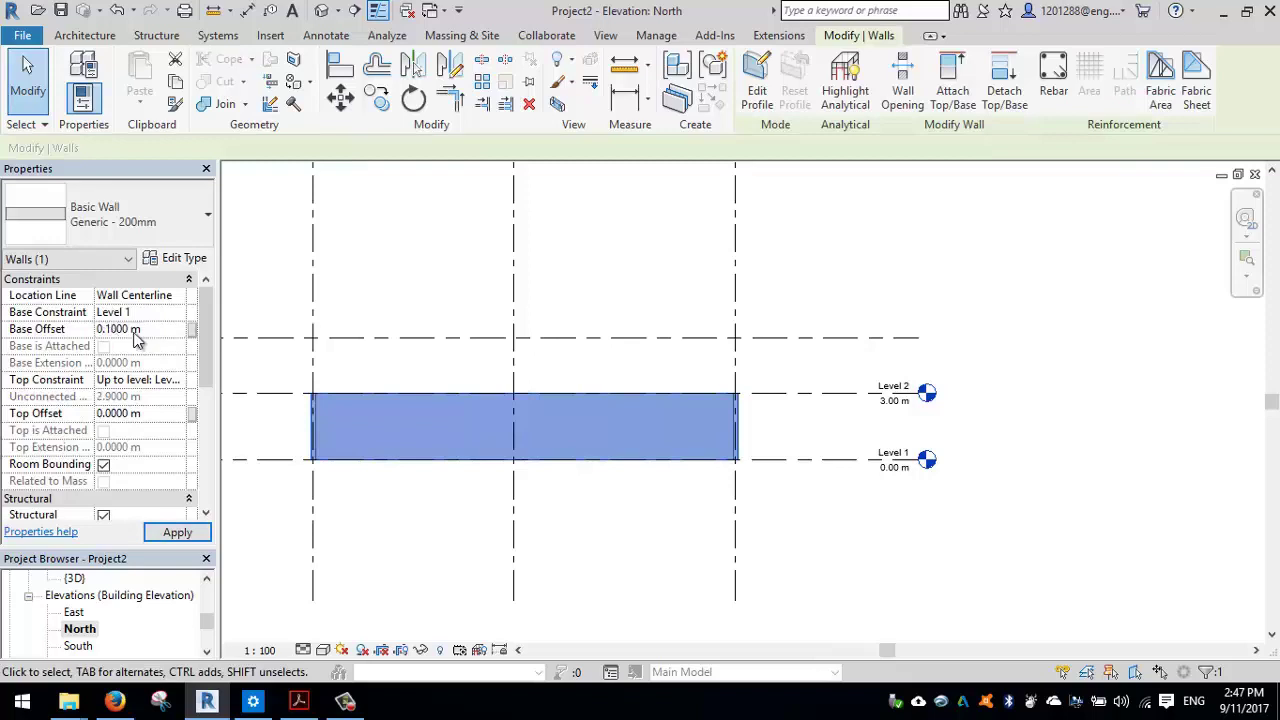
click(202, 530)
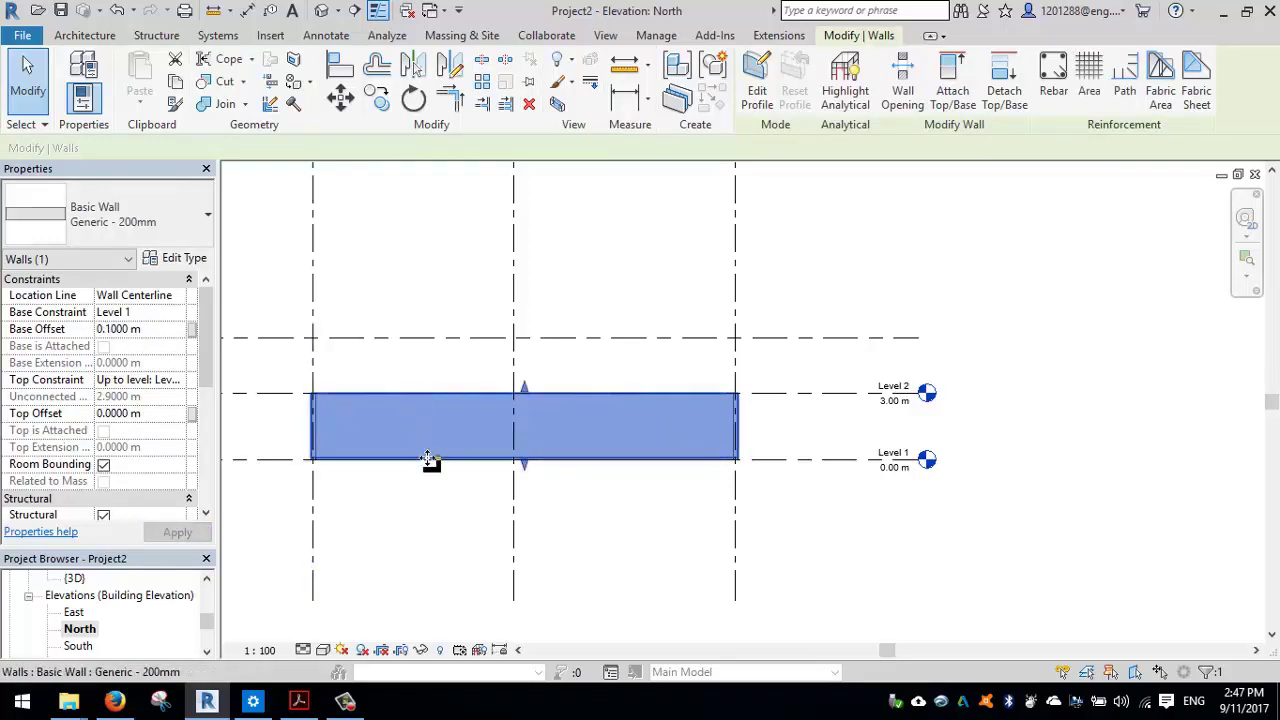
scroll(429, 460, up, 5)
scroll(445, 467, up, 1)
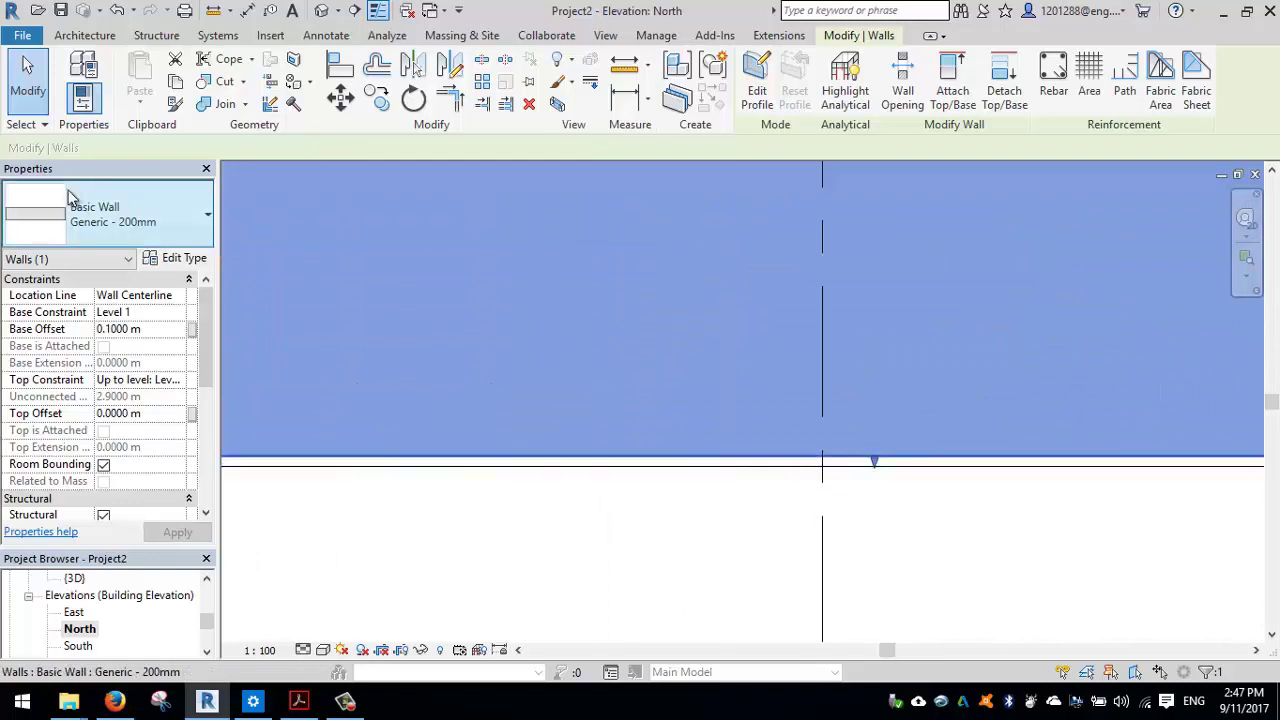
Set the base offset of the selected long wall to 0.5 m in the North elevation
double_click(127, 329)
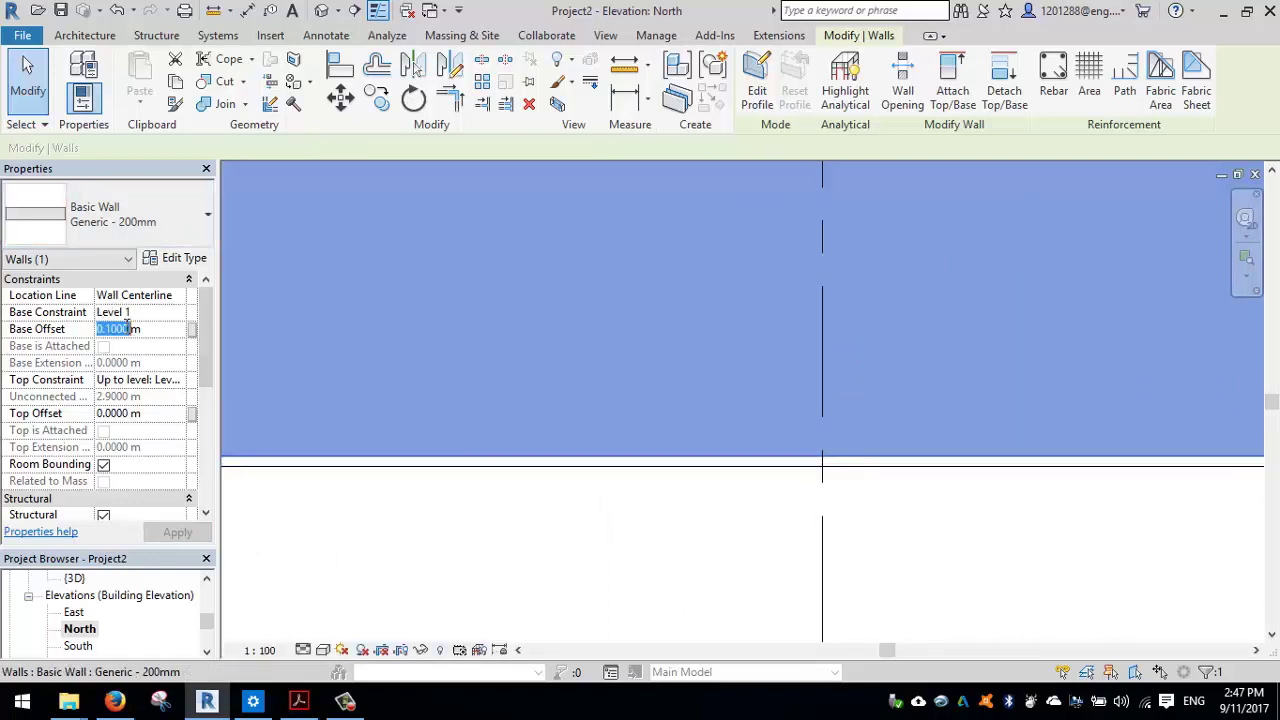
text(0.5)
key(Return)
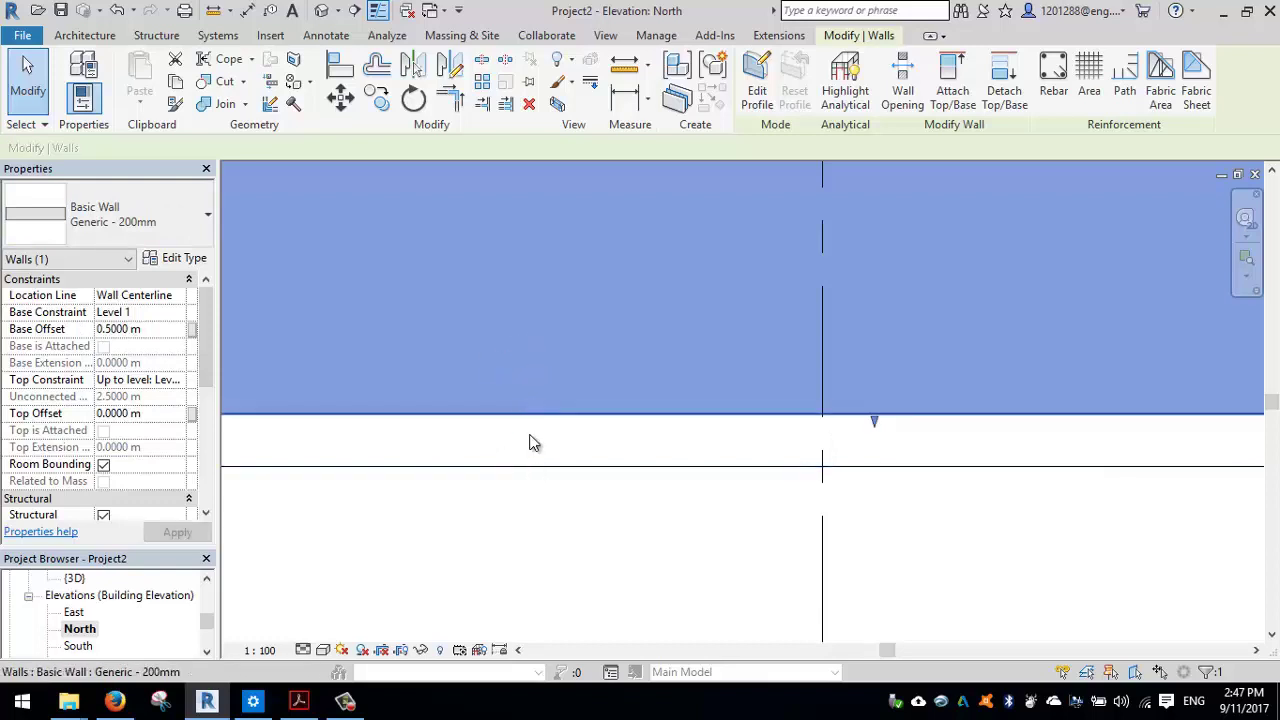
scroll(700, 425, down, 5)
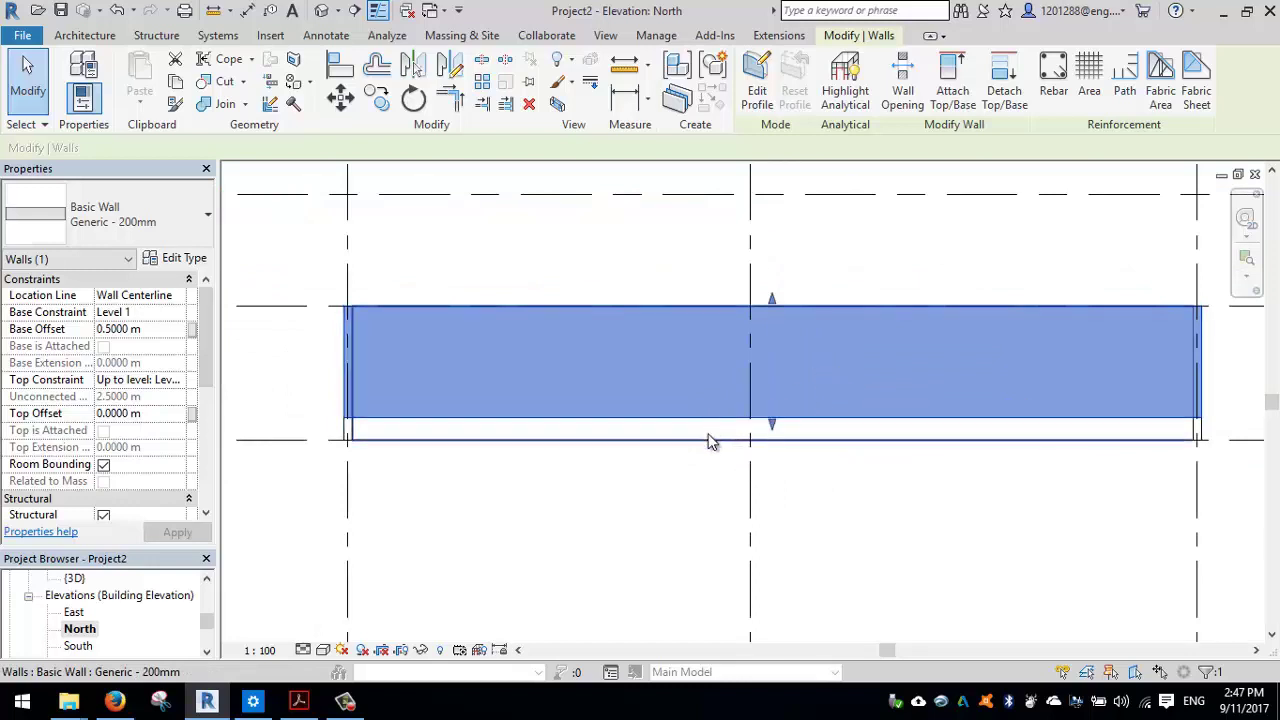
Inspect the raised base of the long wall in the default 3D view from the front, side and corner
click(322, 10)
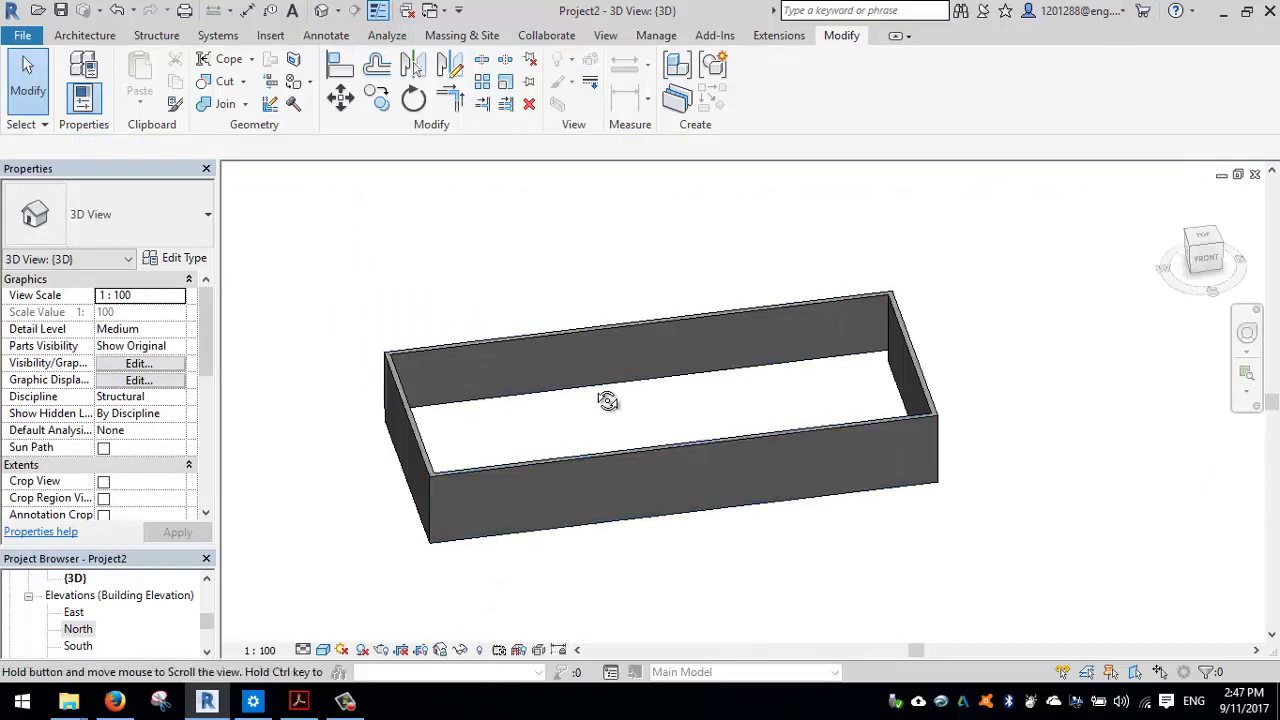
shift+middle_drag(603, 403, 568, 370)
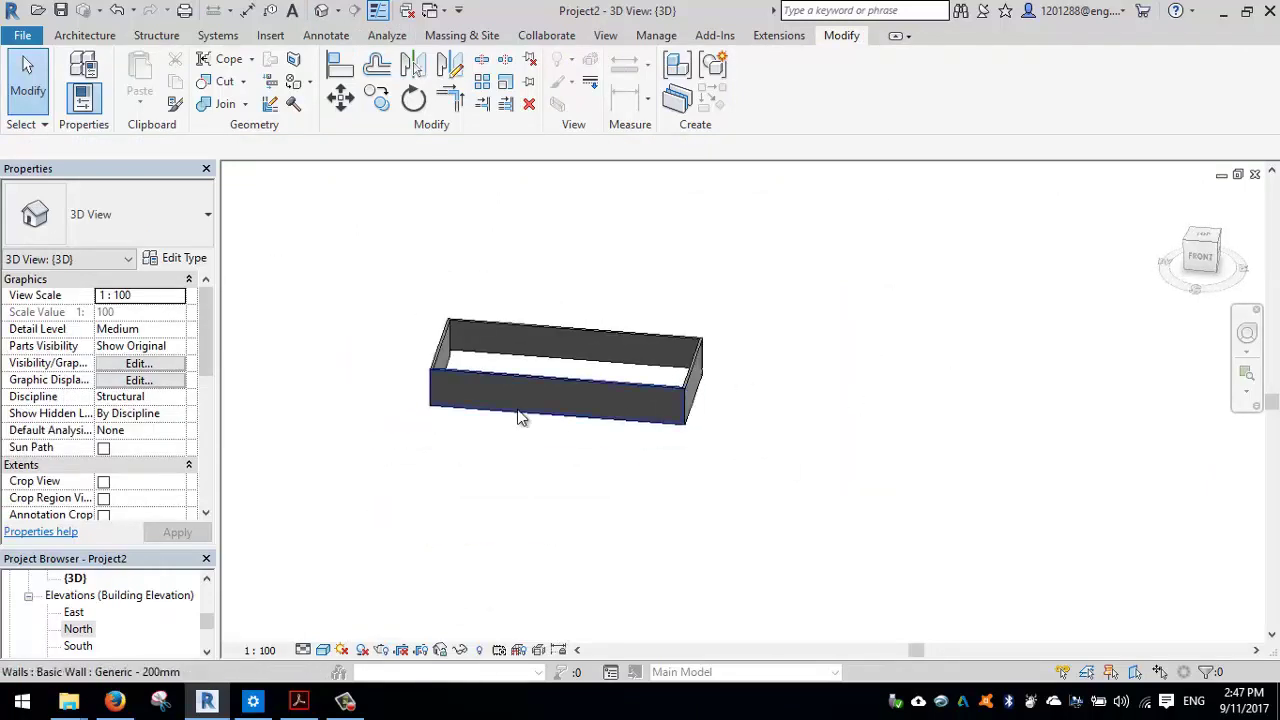
shift+middle_drag(520, 423, 548, 248)
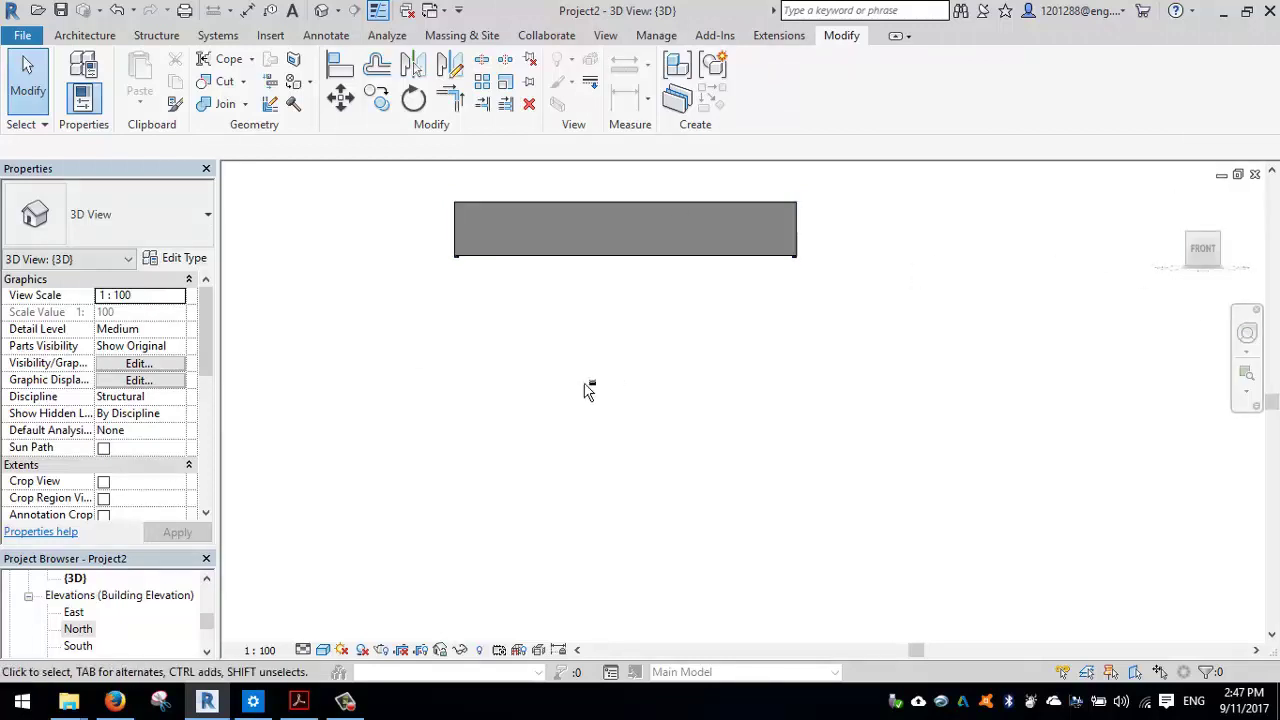
shift+middle_drag(588, 390, 778, 334)
scroll(685, 358, up, 3)
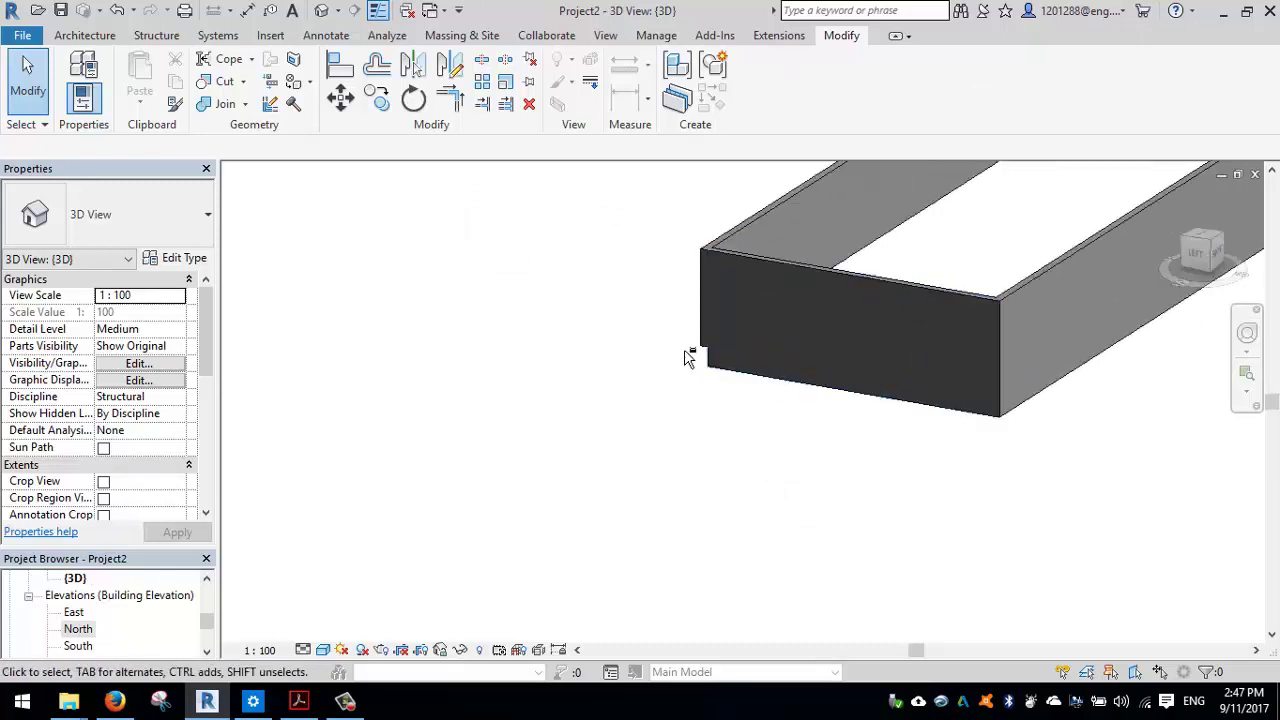
shift+middle_drag(685, 358, 378, 459)
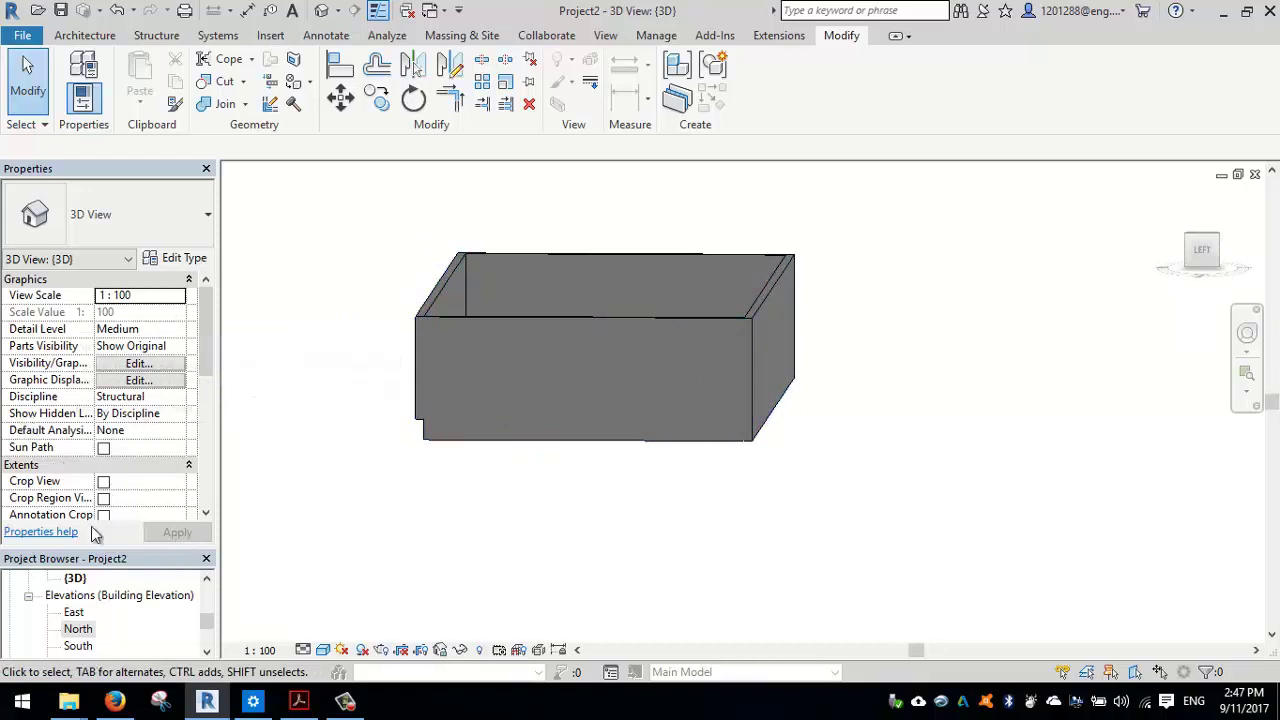
In the North elevation, stretch the base of the long wall down until it snaps to Level 1
scroll(140, 616, up, 6)
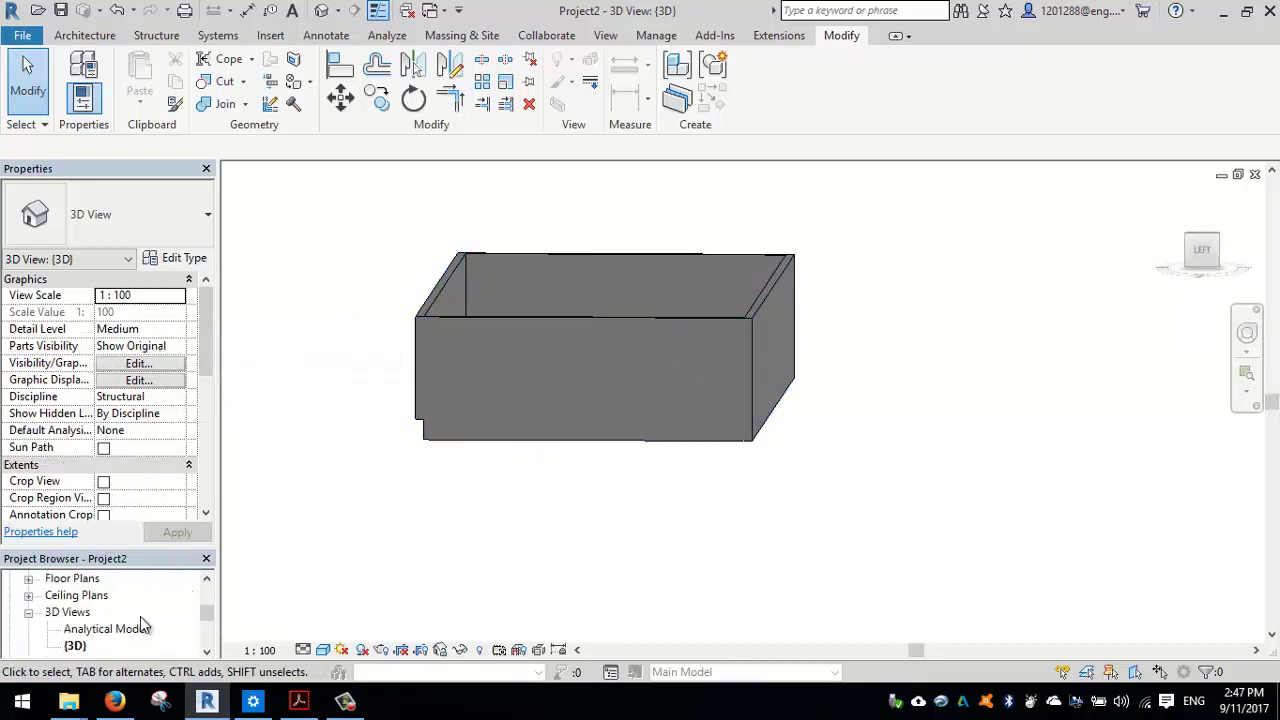
scroll(124, 628, down, 1)
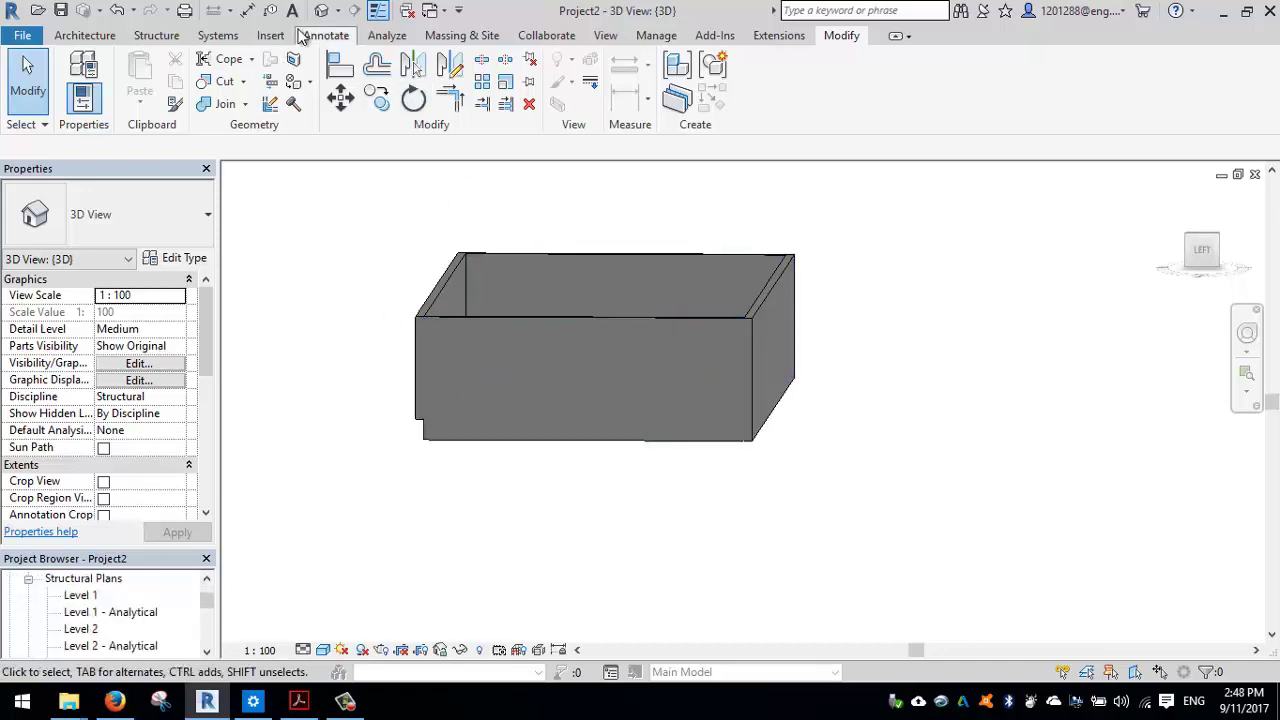
scroll(84, 622, down, 2)
scroll(84, 622, down, 3)
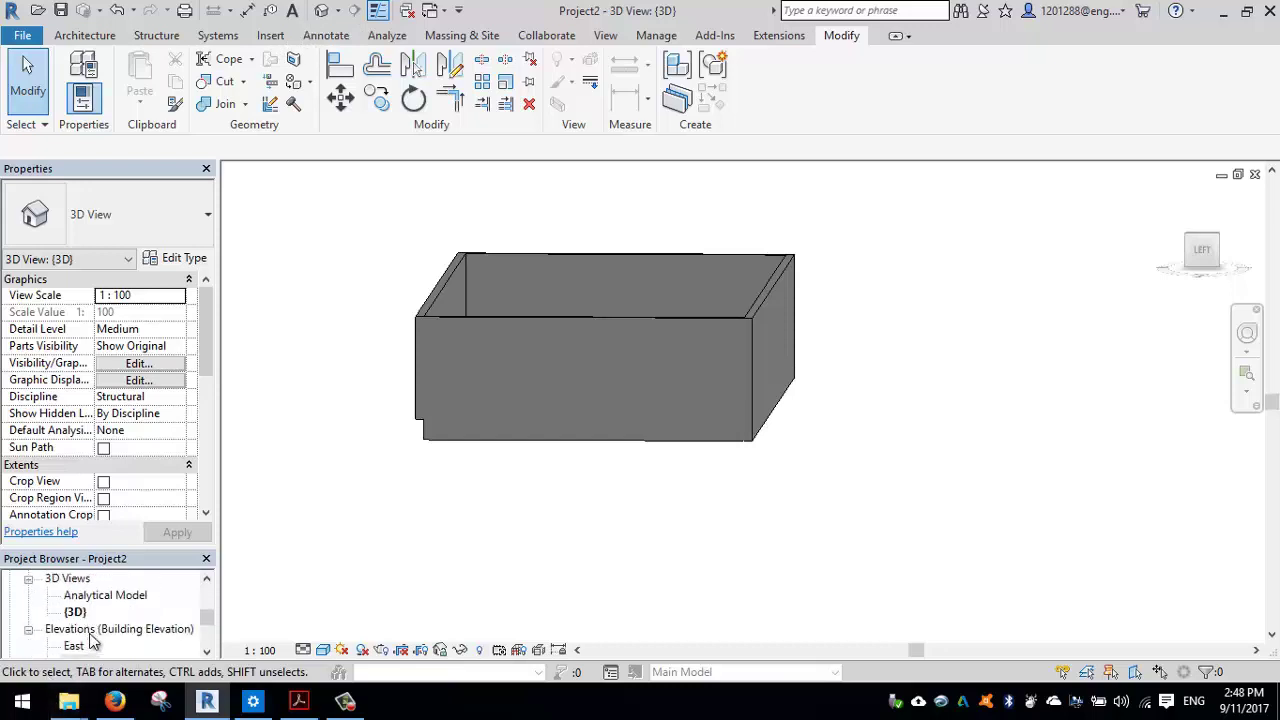
double_click(78, 612)
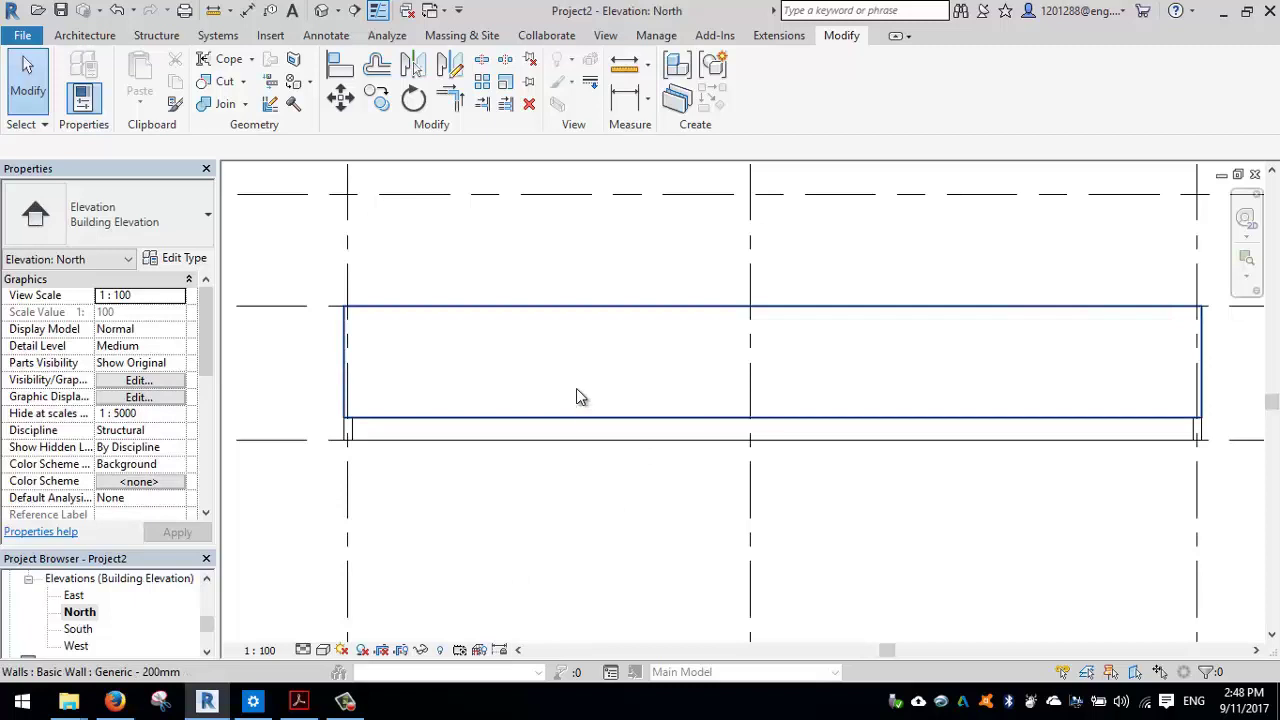
click(578, 397)
scroll(778, 432, up, 2)
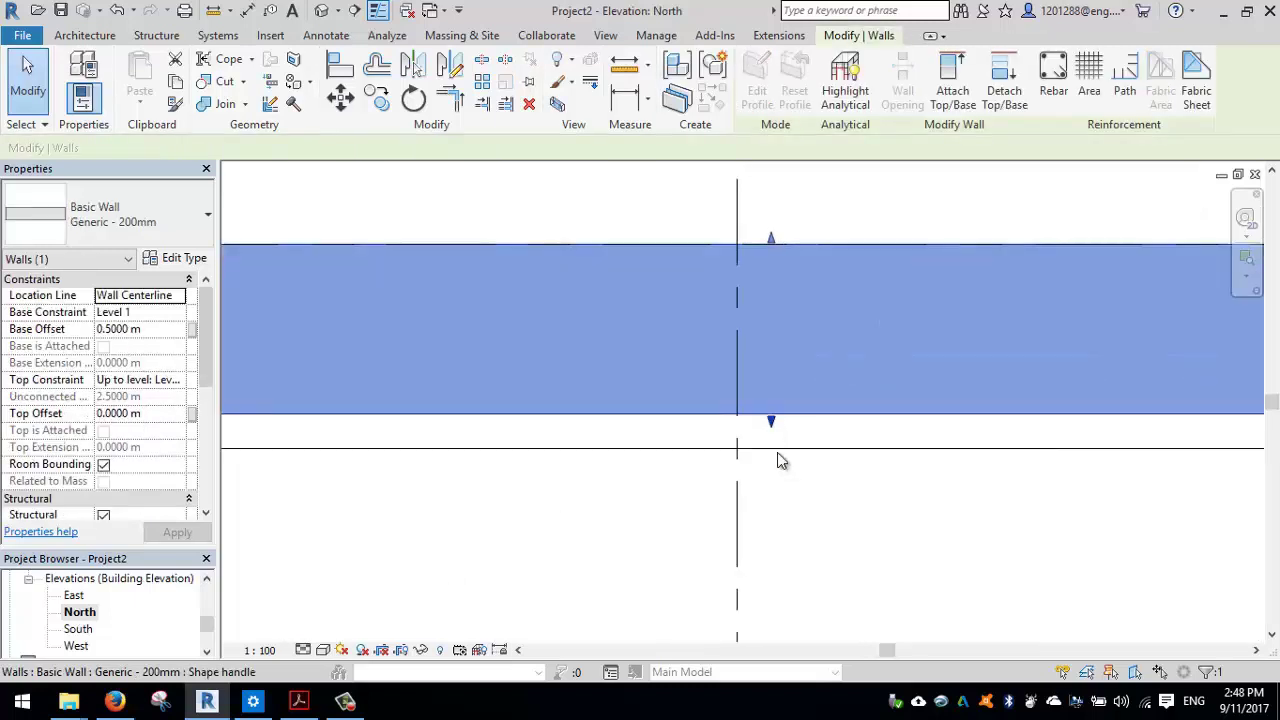
scroll(143, 455, down, 2)
scroll(143, 455, down, 2)
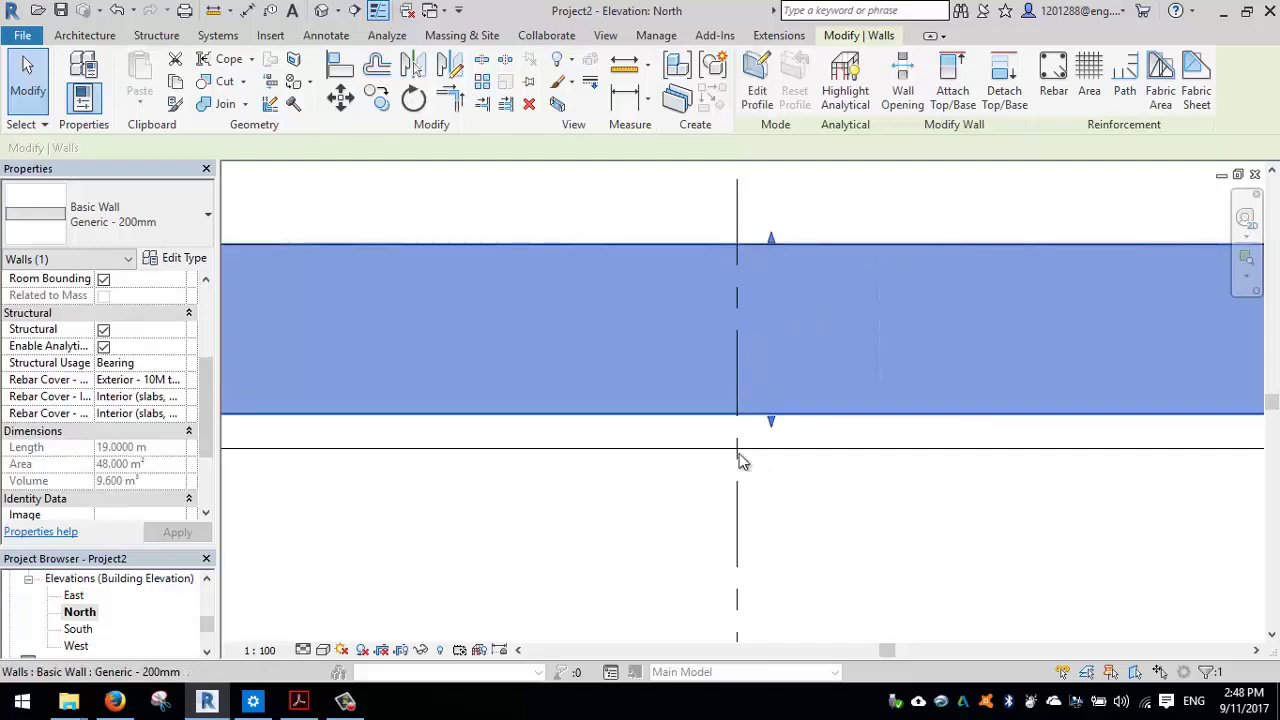
mouse_move(770, 421)
mouse_down()
mouse_move(771, 457)
mouse_move(769, 426)
mouse_move(766, 443)
mouse_up()
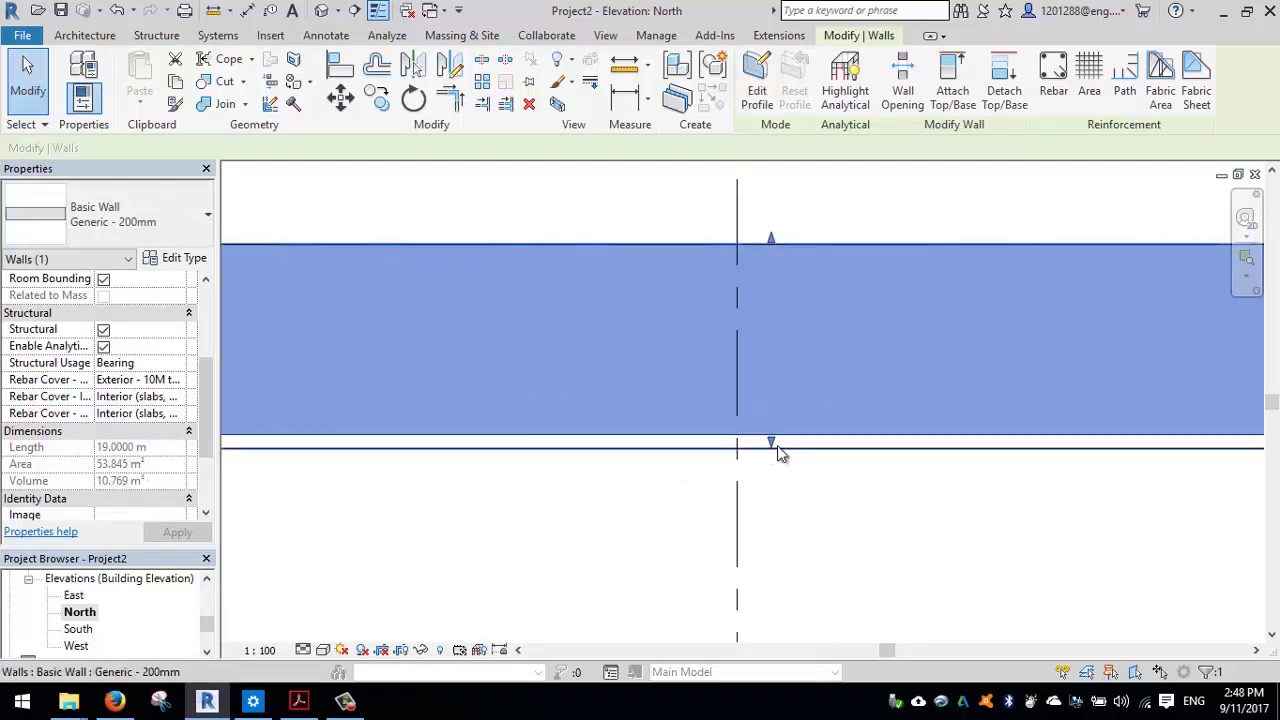
drag(772, 443, 774, 452)
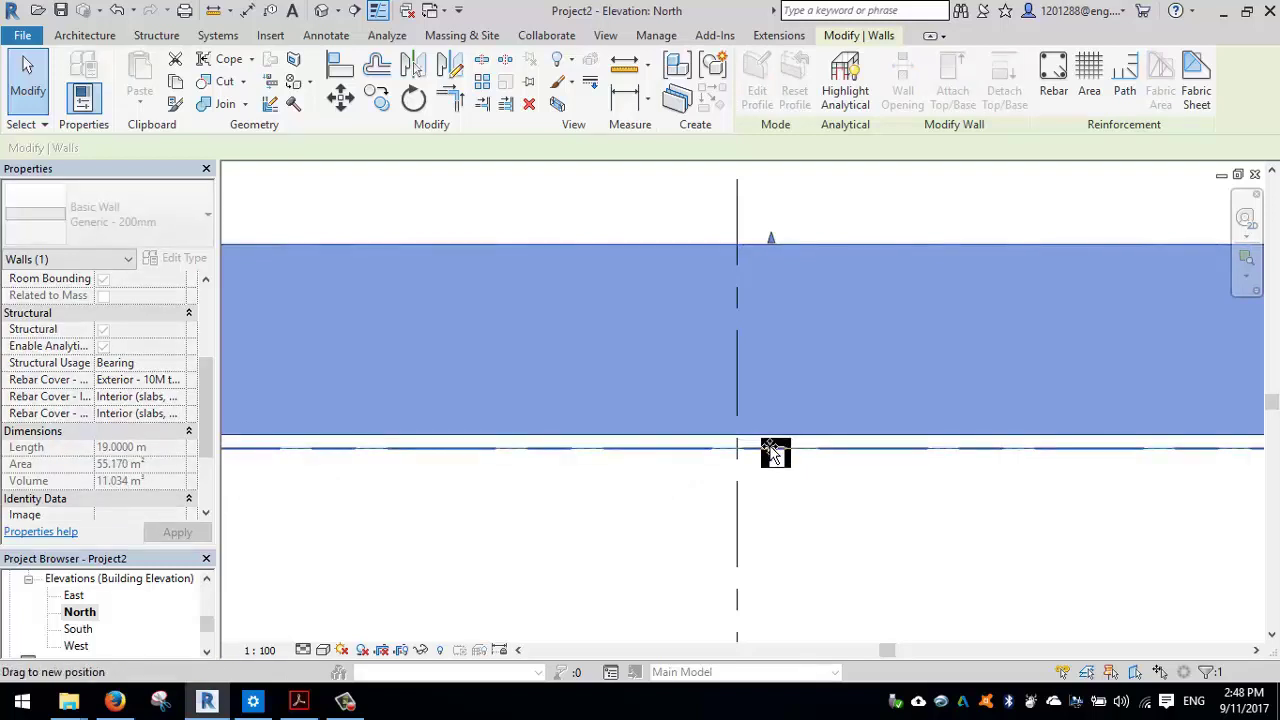
drag(774, 452, 775, 470)
scroll(634, 317, down, 3)
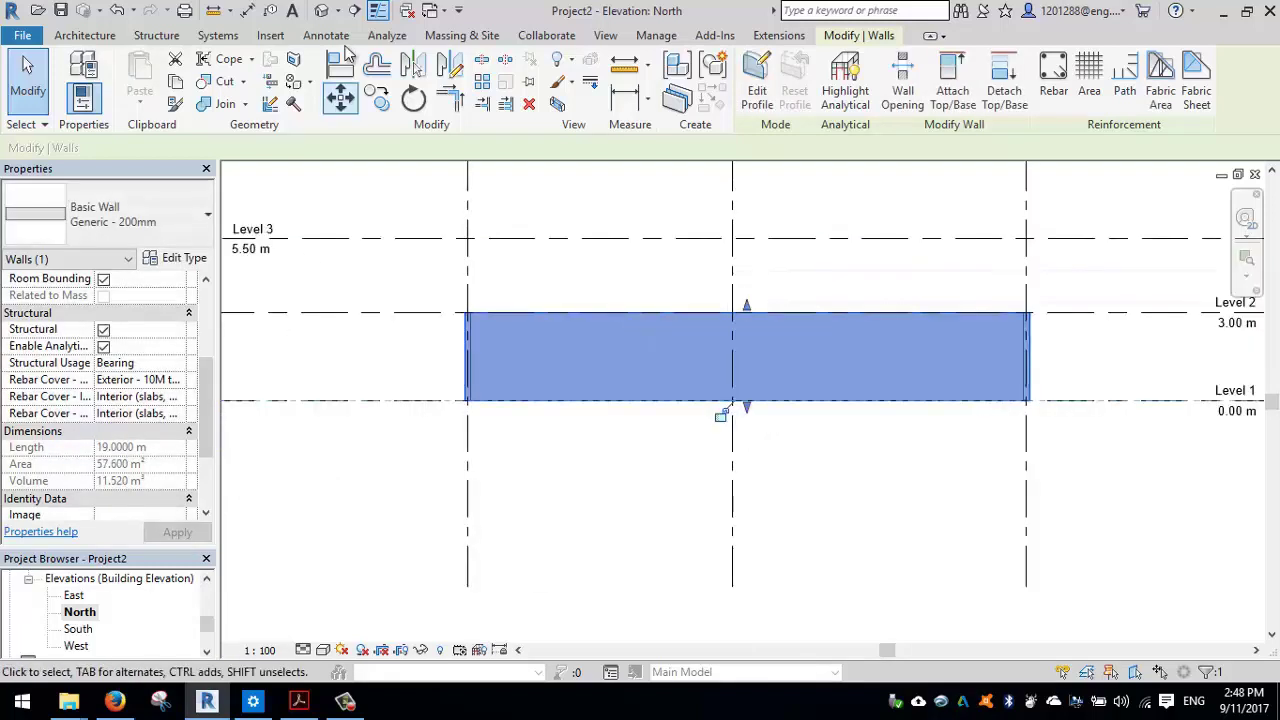
key(Escape)
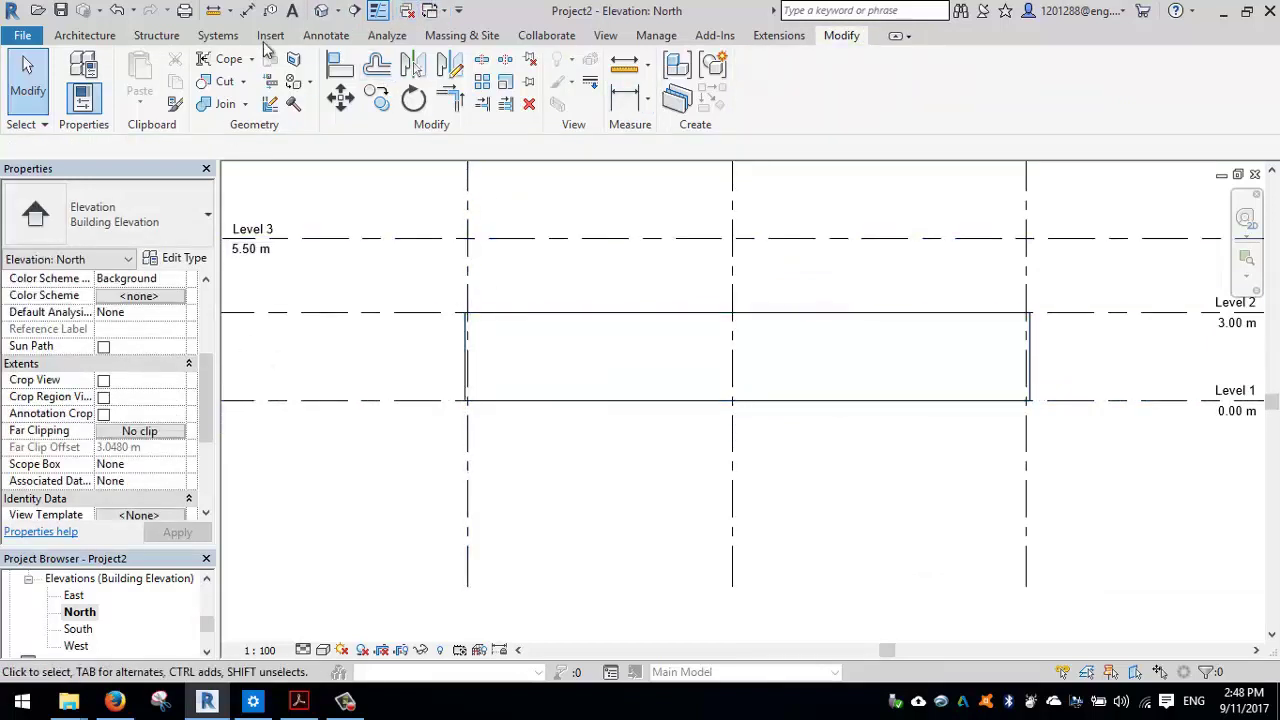
Delete all four walls in the default 3D view
click(321, 10)
scroll(697, 333, down, 2)
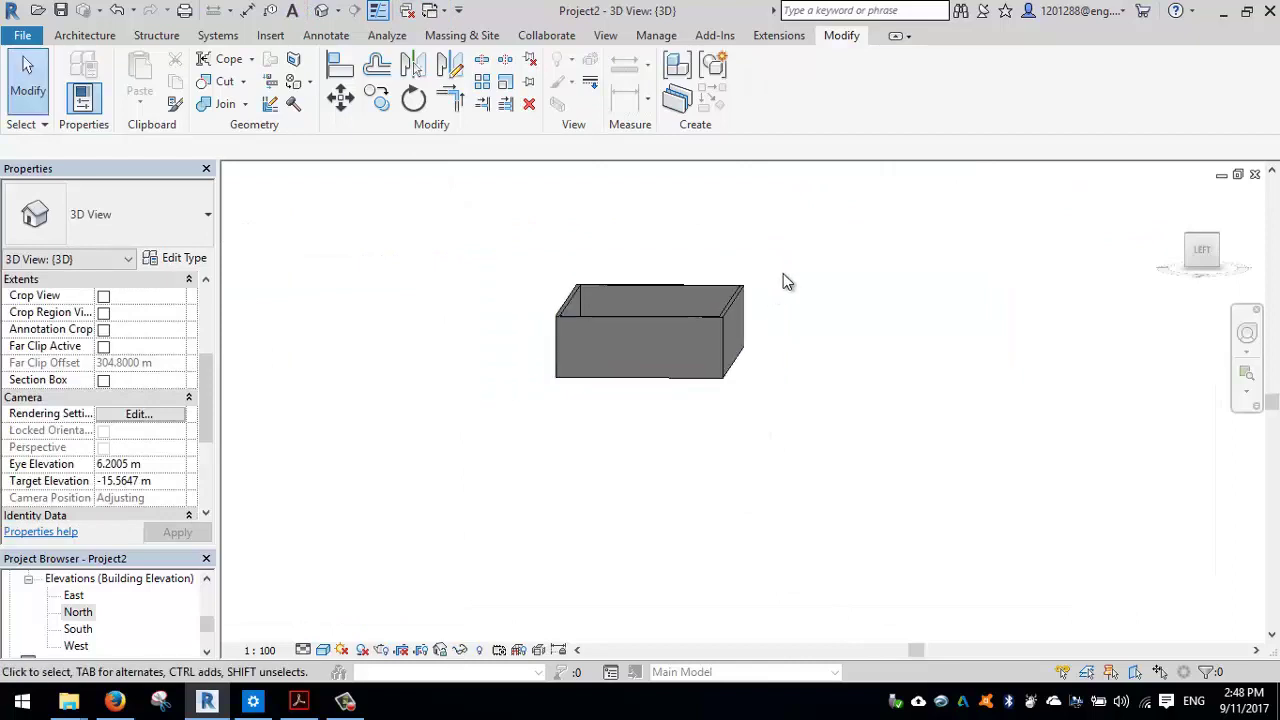
drag(783, 273, 537, 430)
key(Delete)
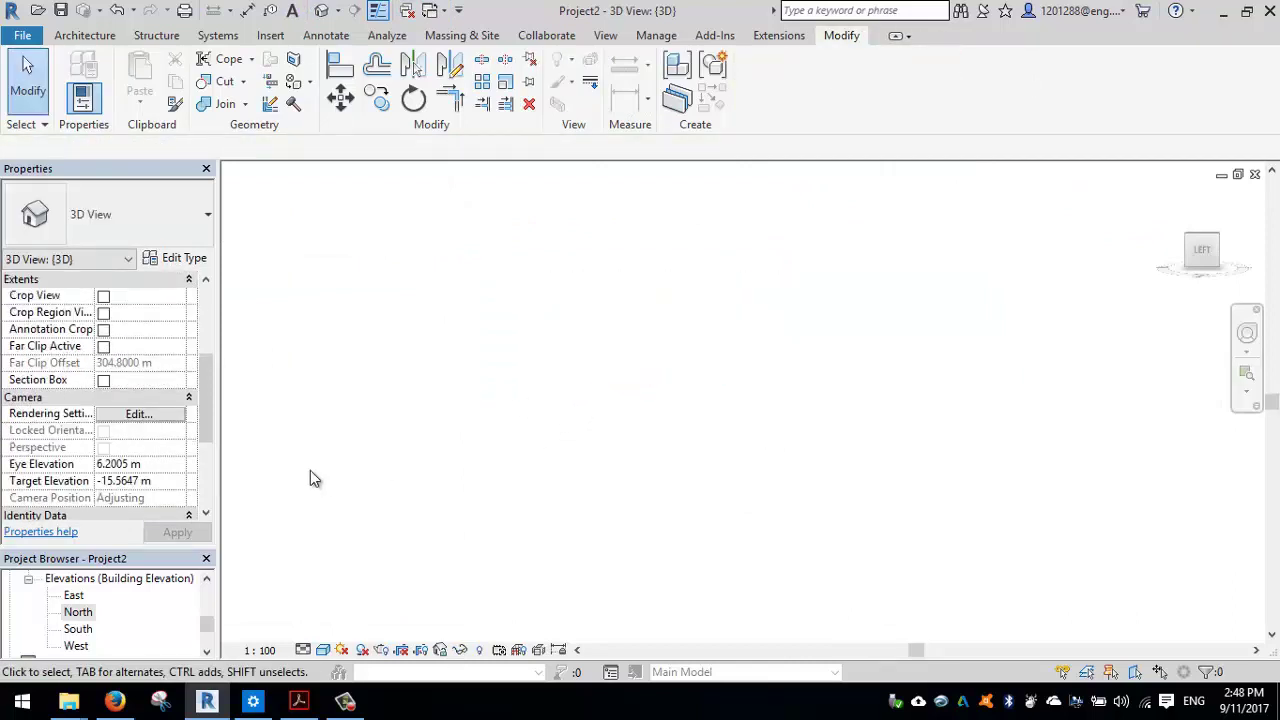
Open the Level 2 structural plan and start placing a structural wall
scroll(77, 630, up, 1)
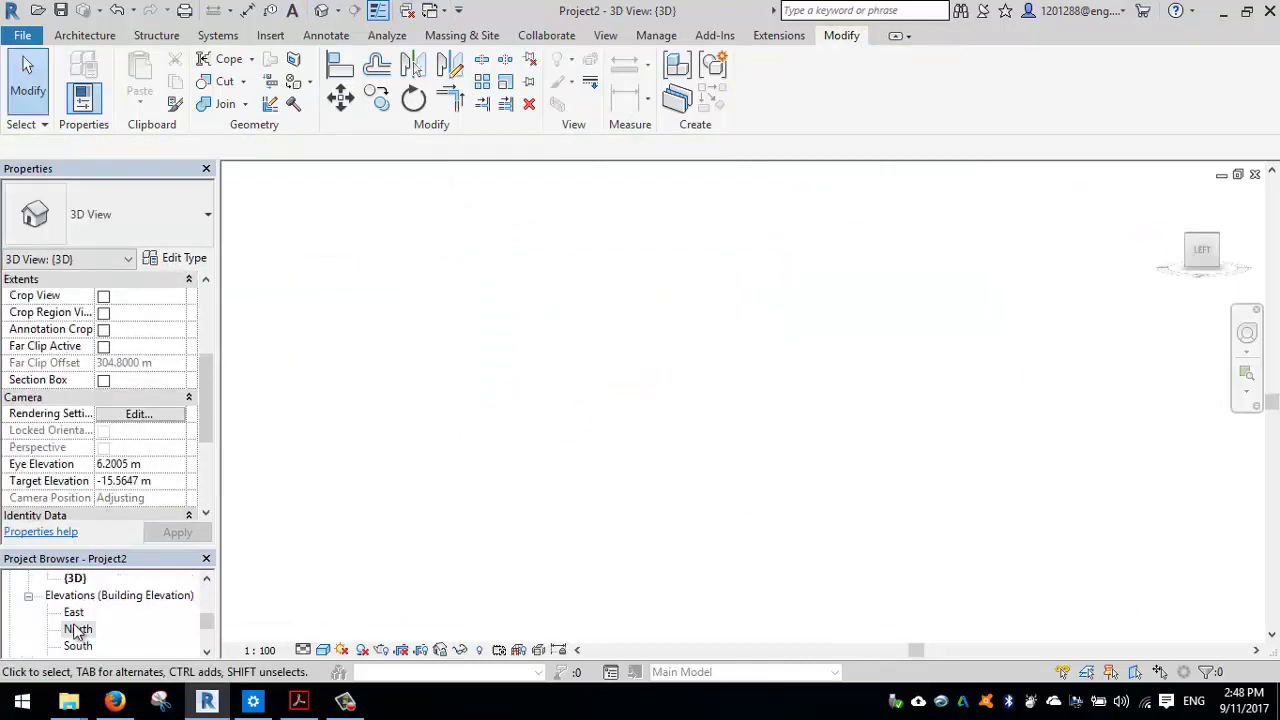
scroll(77, 630, up, 7)
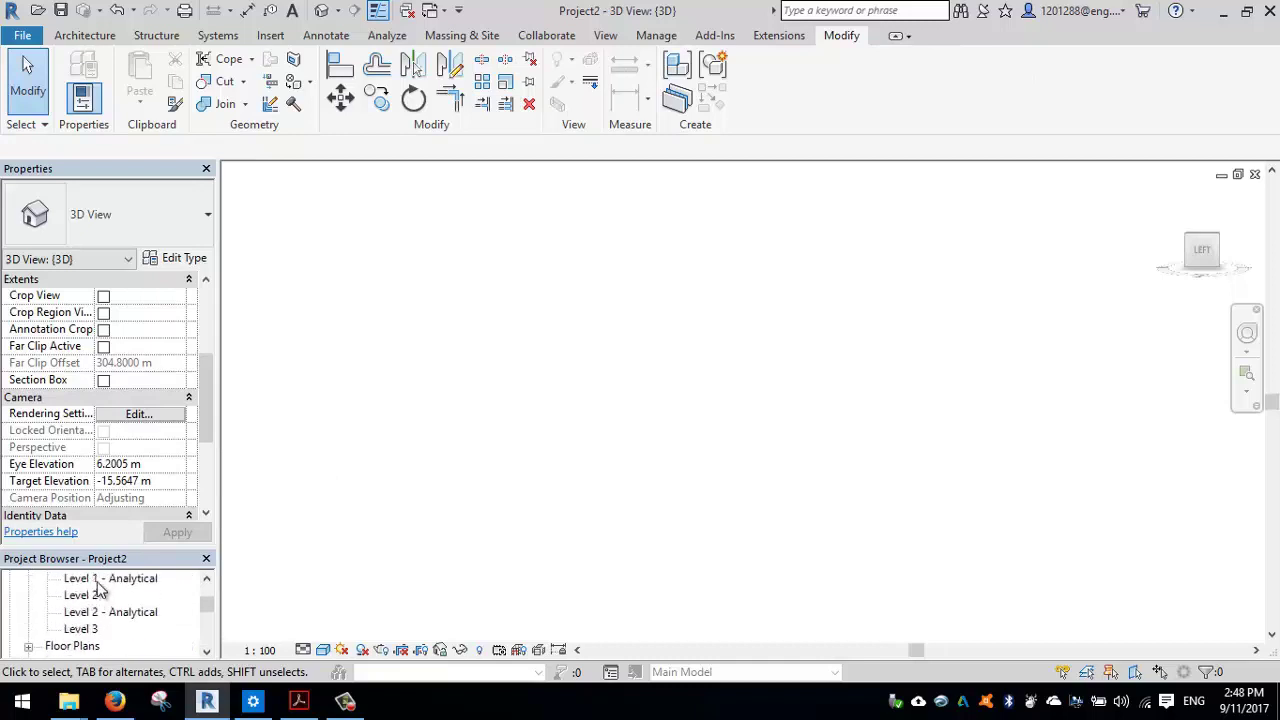
double_click(84, 596)
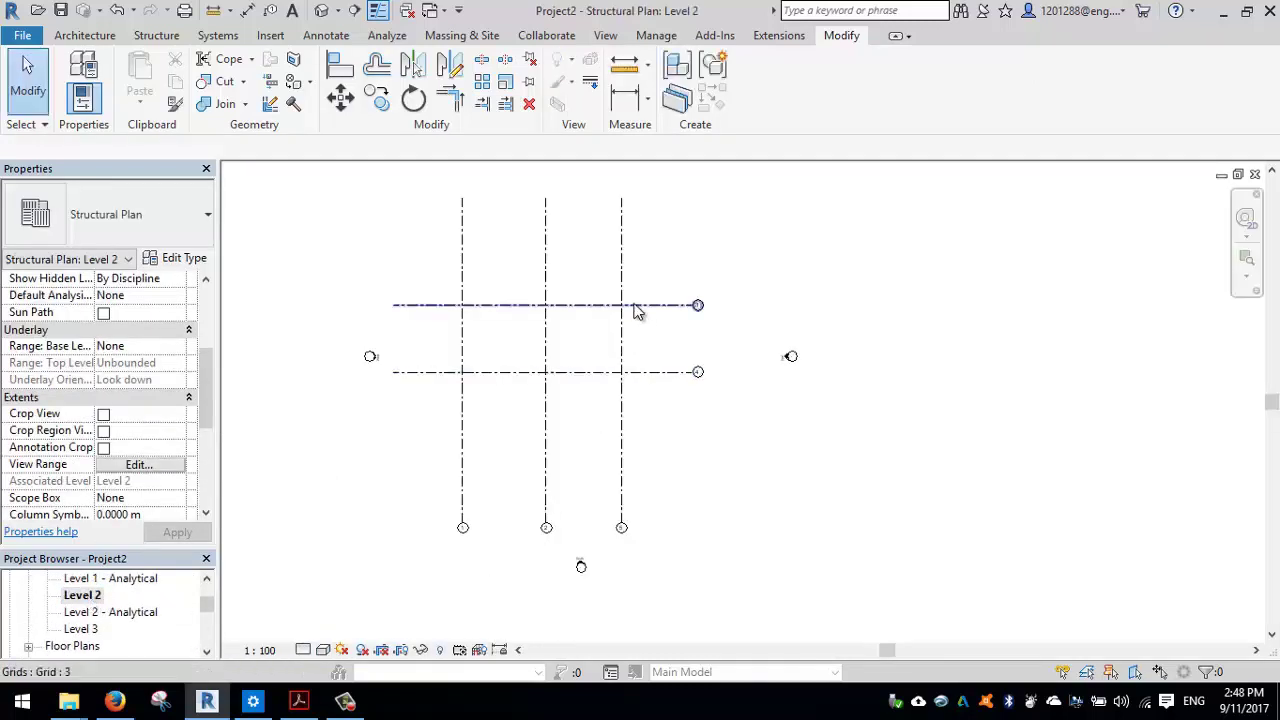
click(155, 35)
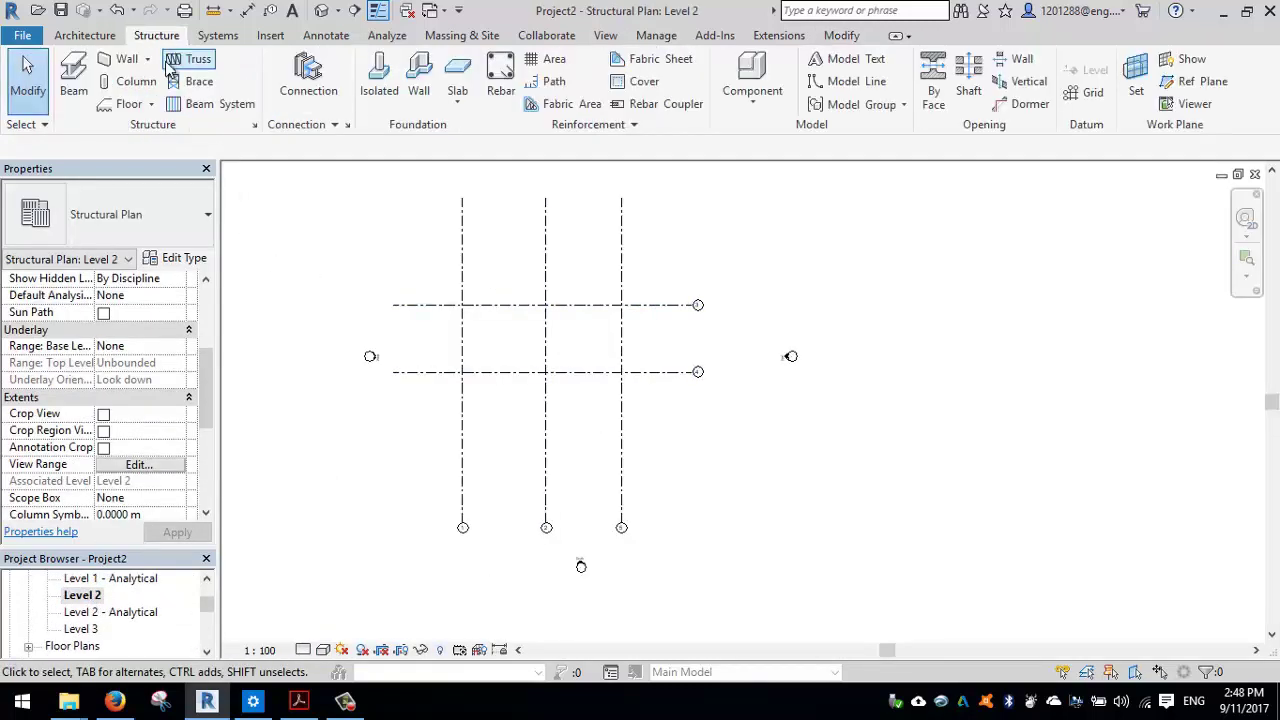
click(127, 60)
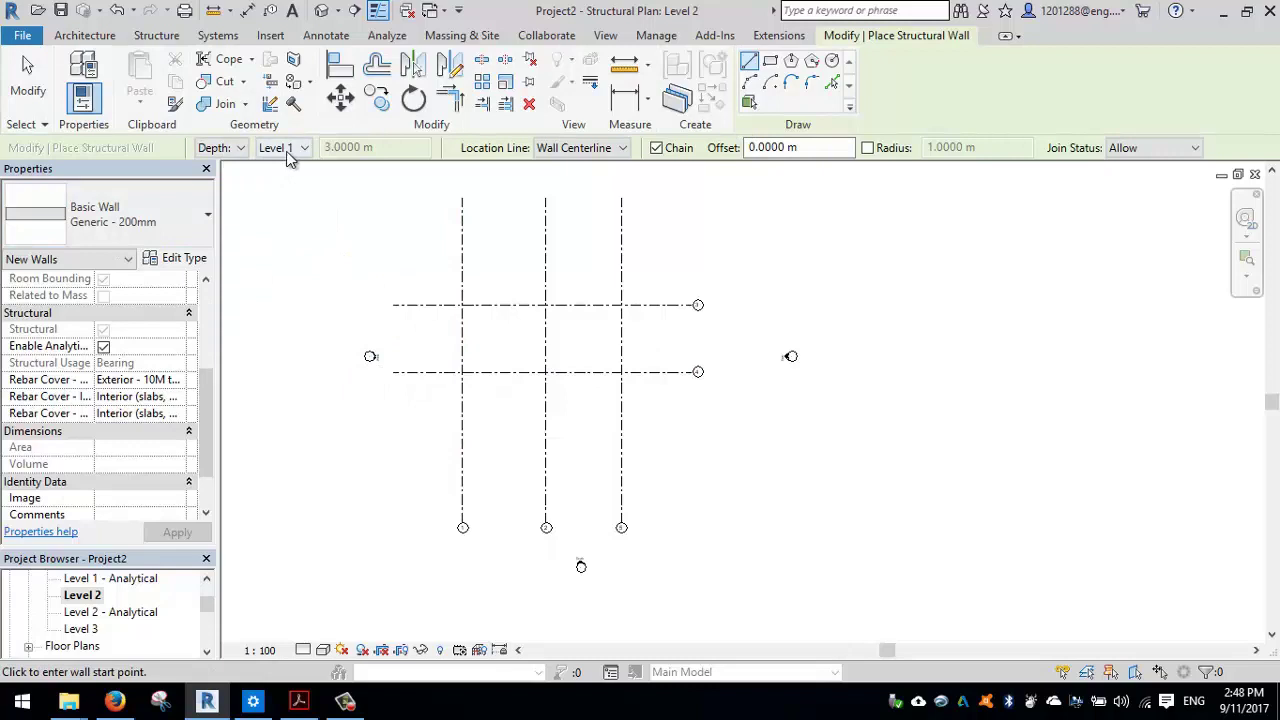
Draw a closed 10 m by 8 m rectangle of walls between grids 1–2 and 3–4, with the location line at Core Centerline
click(603, 155)
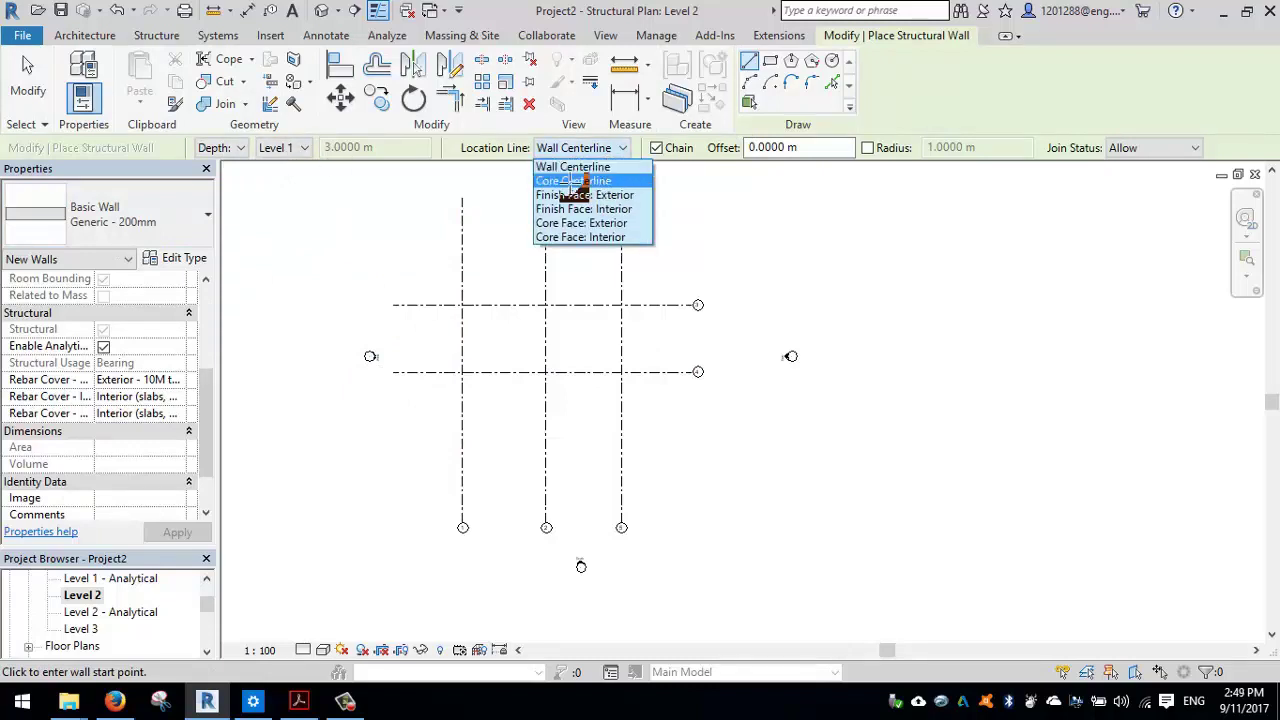
click(600, 180)
scroll(468, 310, up, 2)
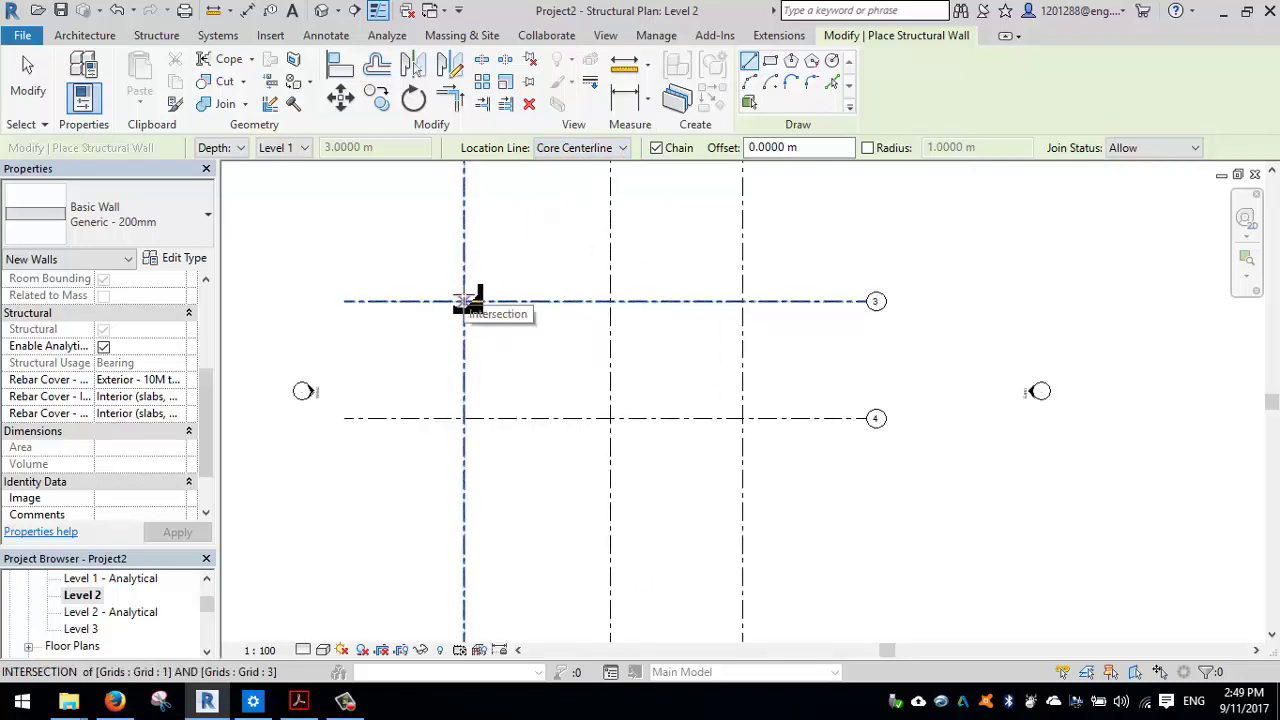
click(464, 301)
click(610, 301)
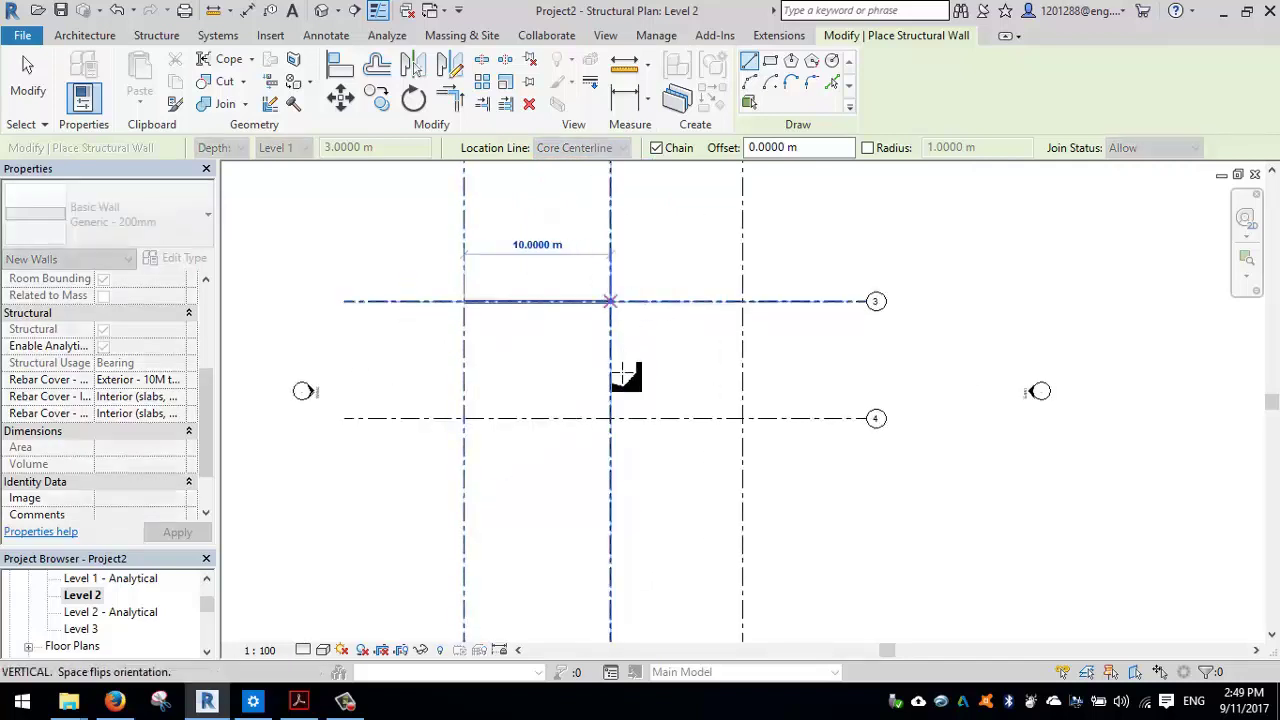
click(610, 418)
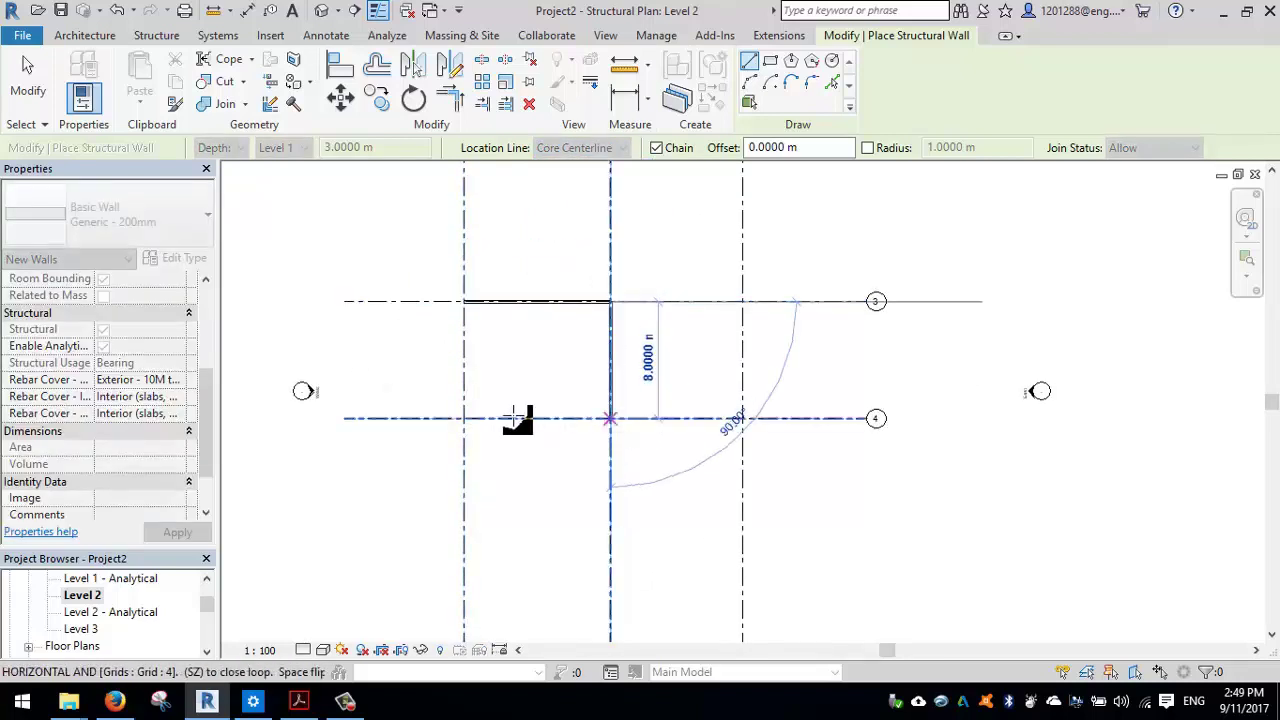
click(464, 418)
click(464, 301)
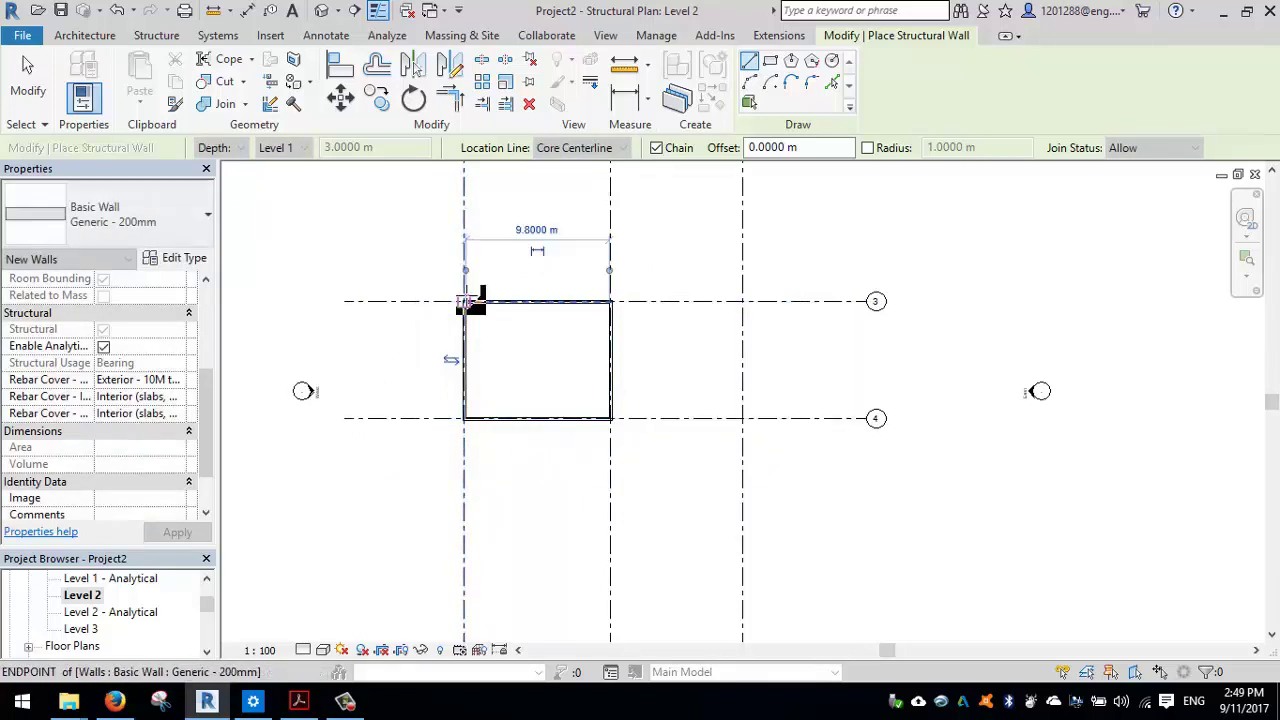
Check the wall corner against the intersection of grids 1 and 3, and undo the four walls just drawn
scroll(468, 305, up, 8)
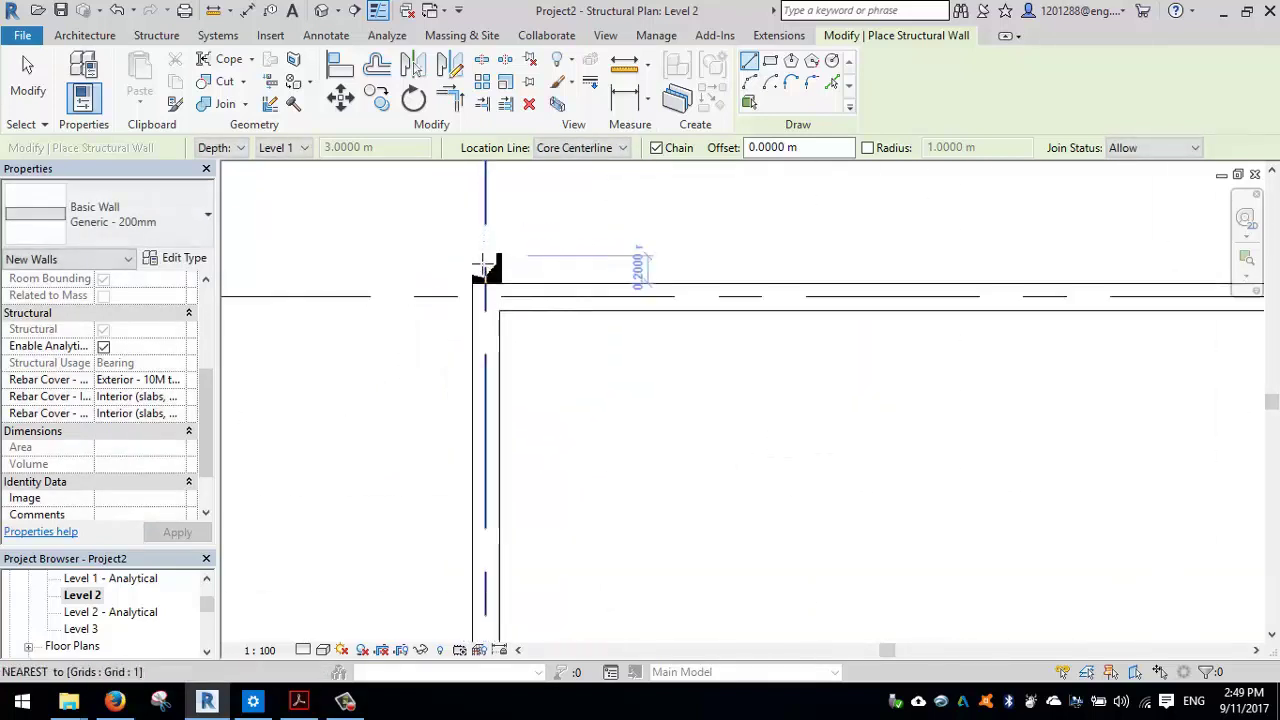
scroll(523, 337, up, 2)
scroll(510, 340, down, 3)
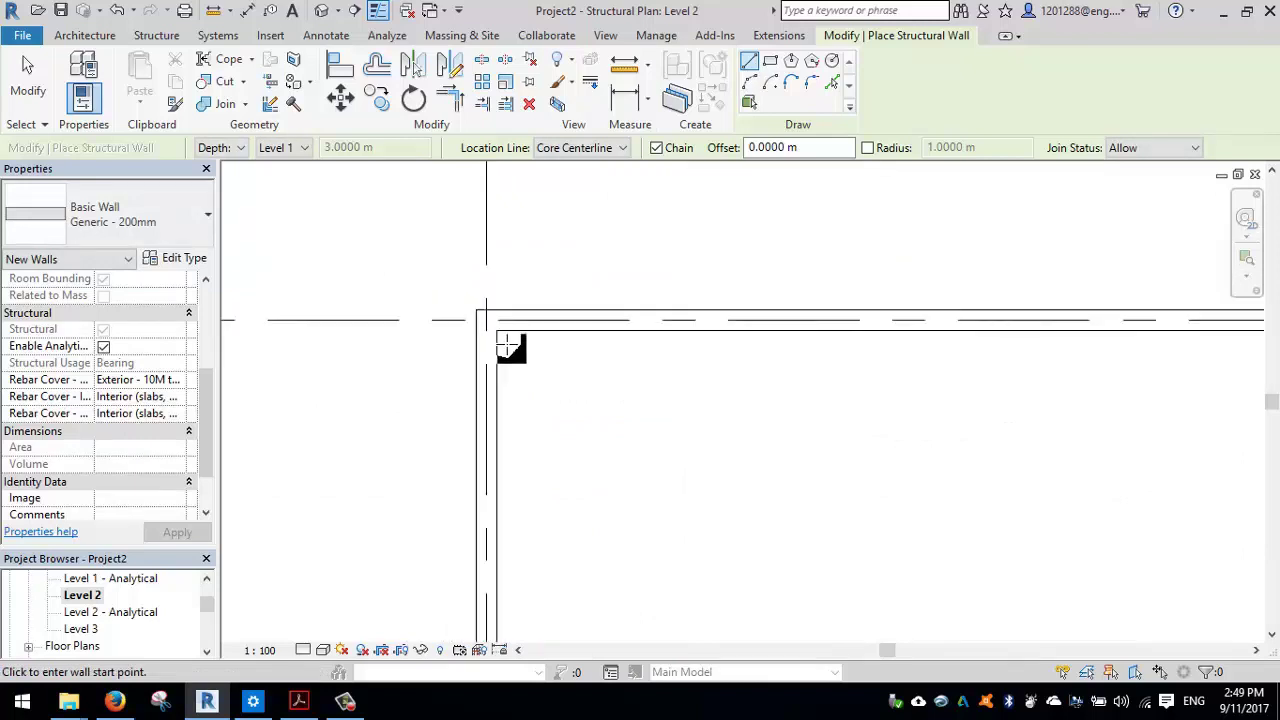
scroll(512, 346, down, 2)
key(Escape)
key(Escape)
scroll(514, 344, down, 3)
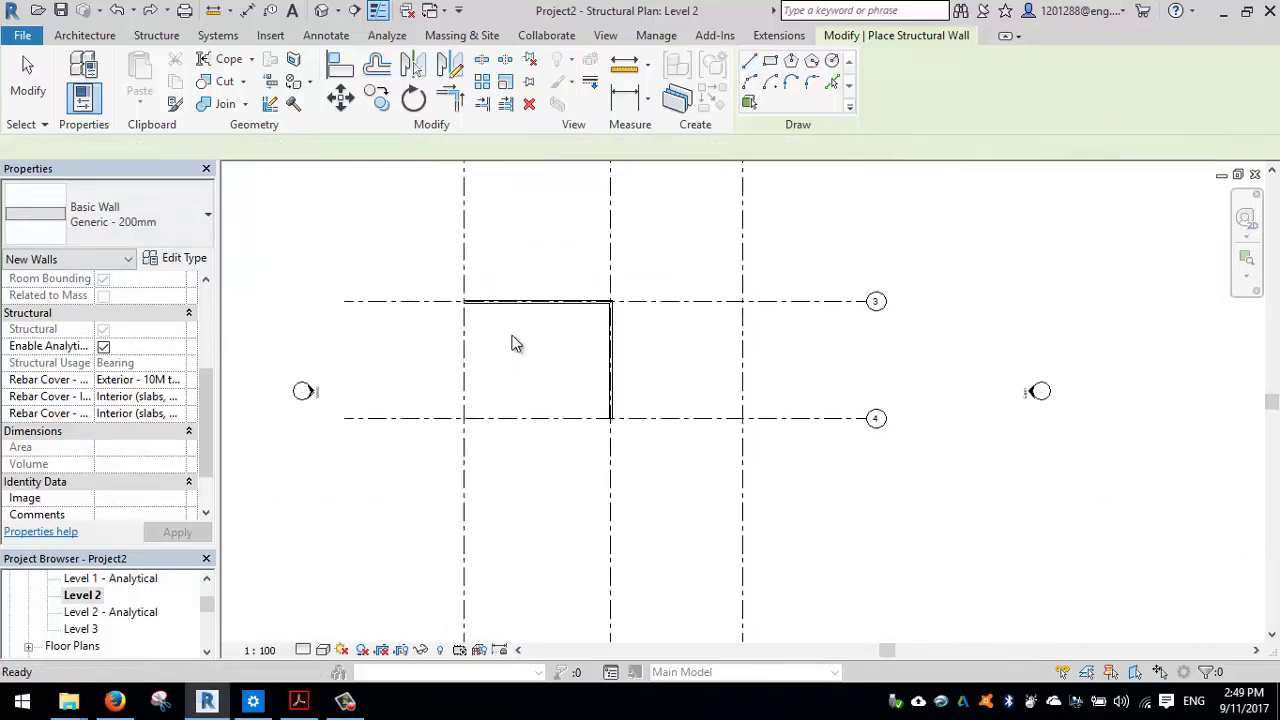
key(ctrl+z)
Change the type of the new structural walls to Exterior - Brick on Mtl. Stud
key(Return)
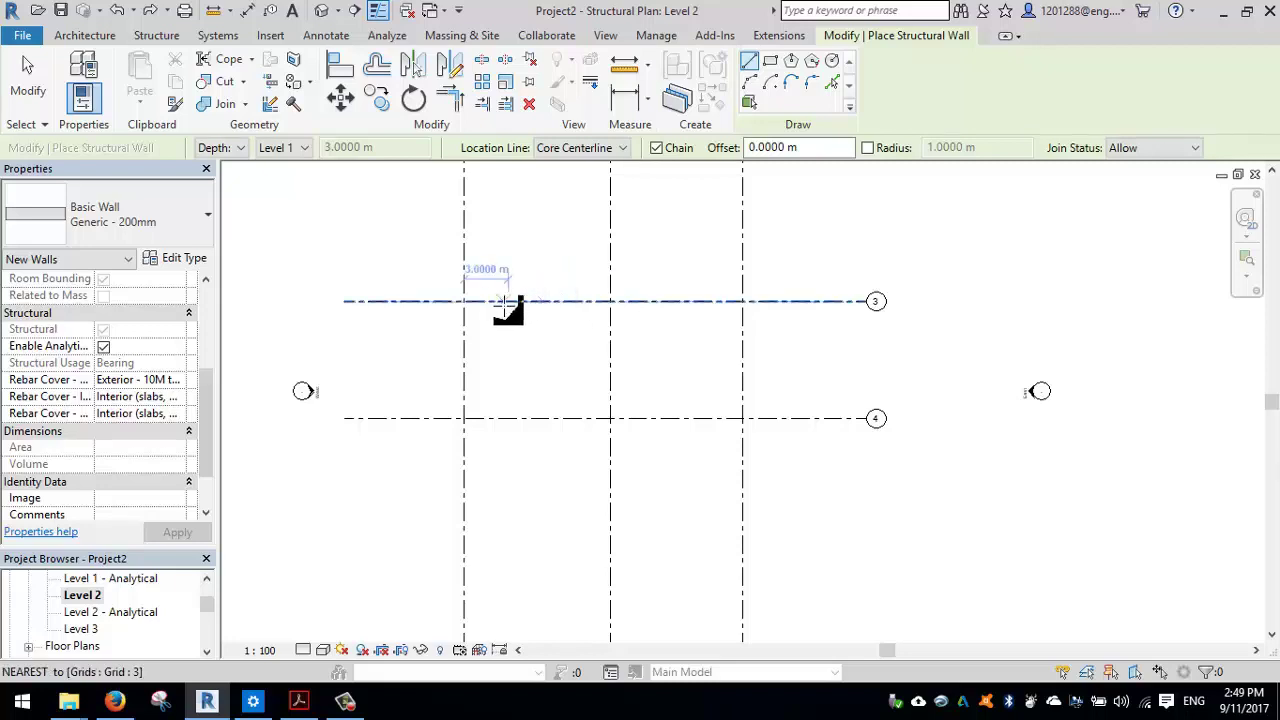
click(601, 150)
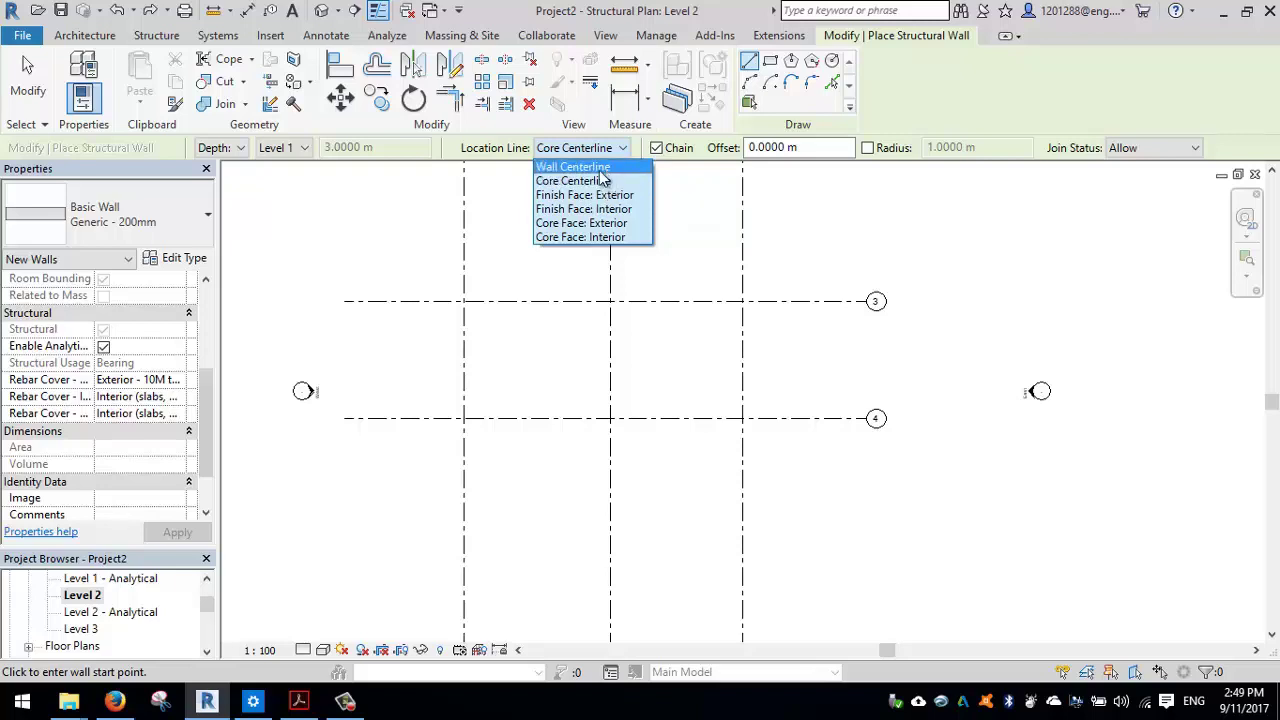
click(209, 227)
click(210, 223)
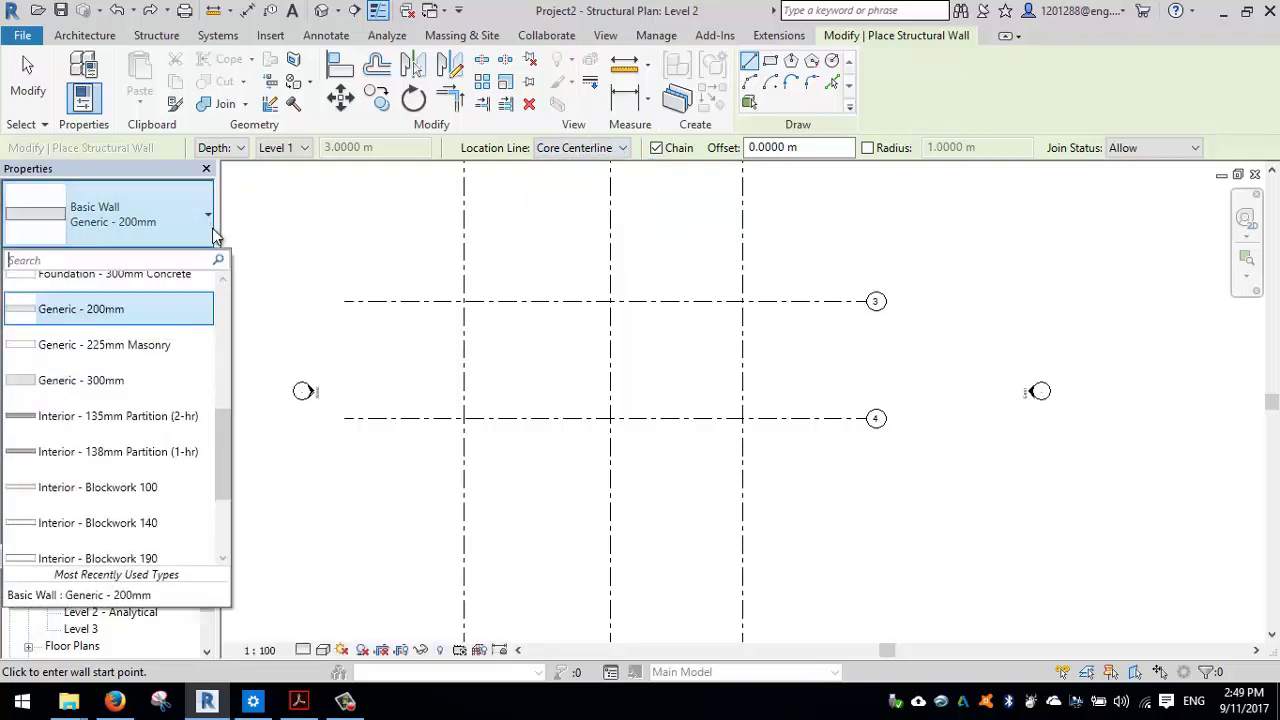
scroll(145, 445, down, 2)
scroll(153, 435, up, 2)
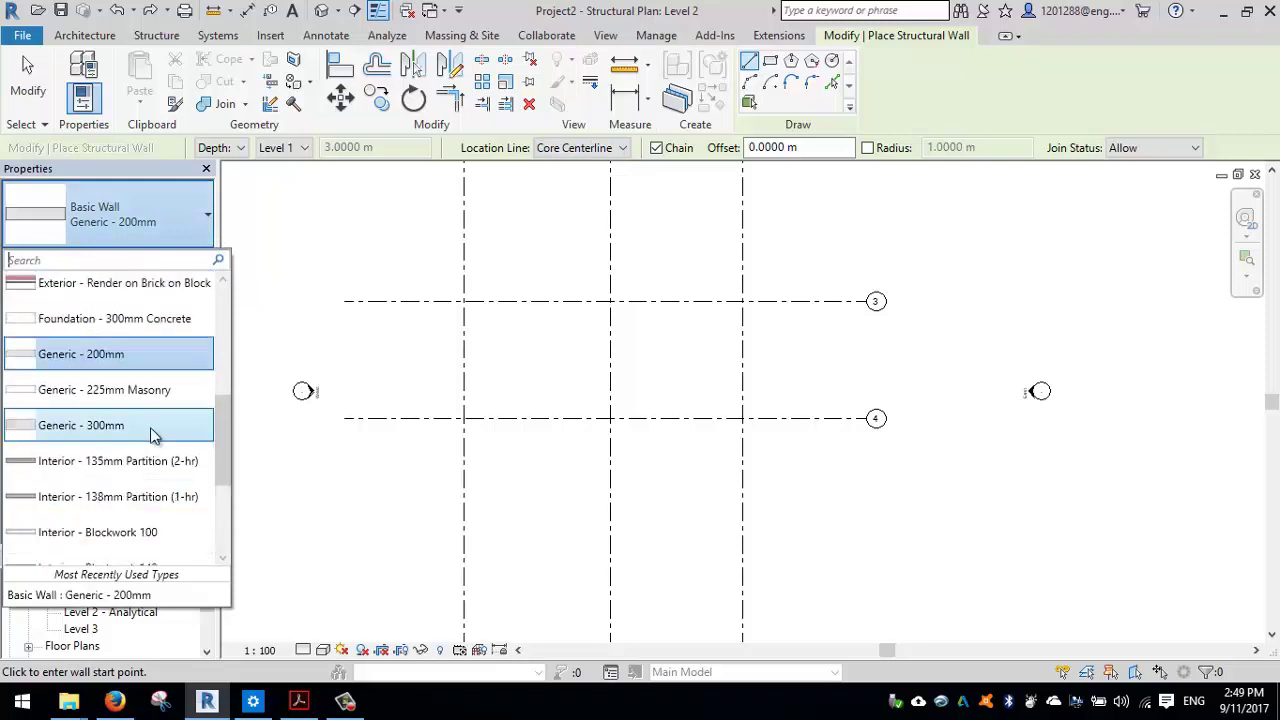
scroll(153, 435, up, 2)
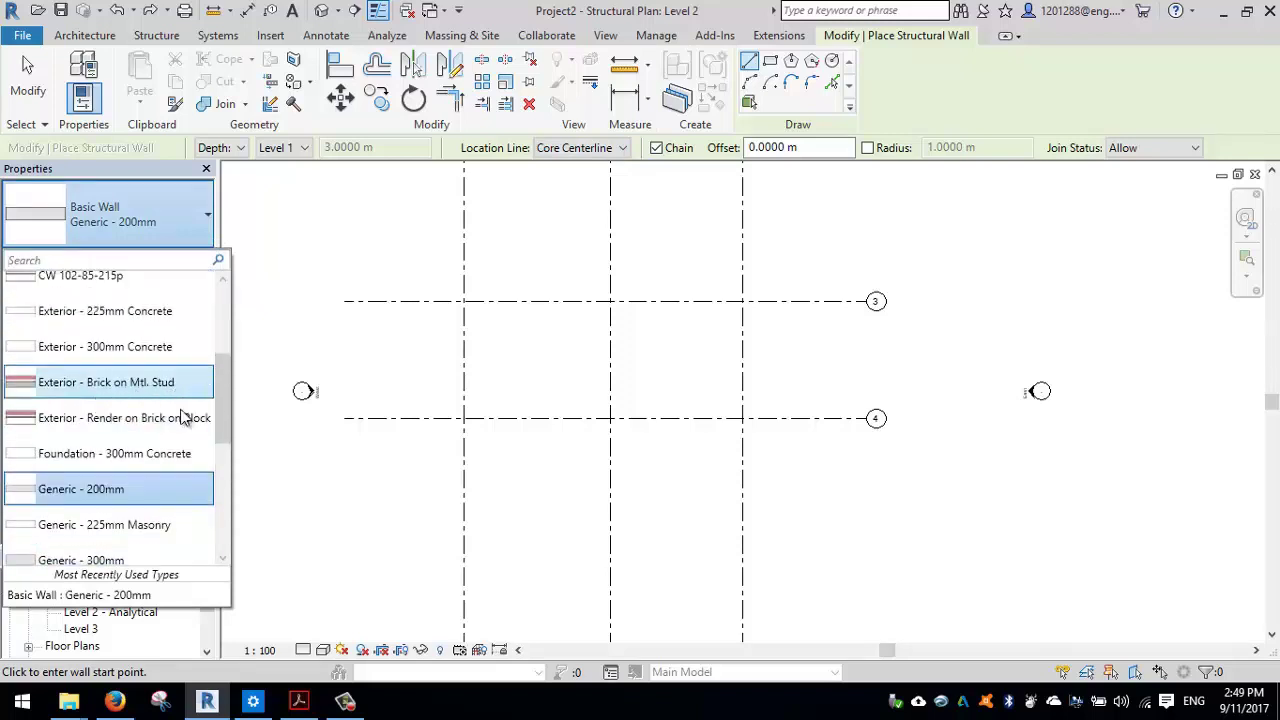
click(176, 393)
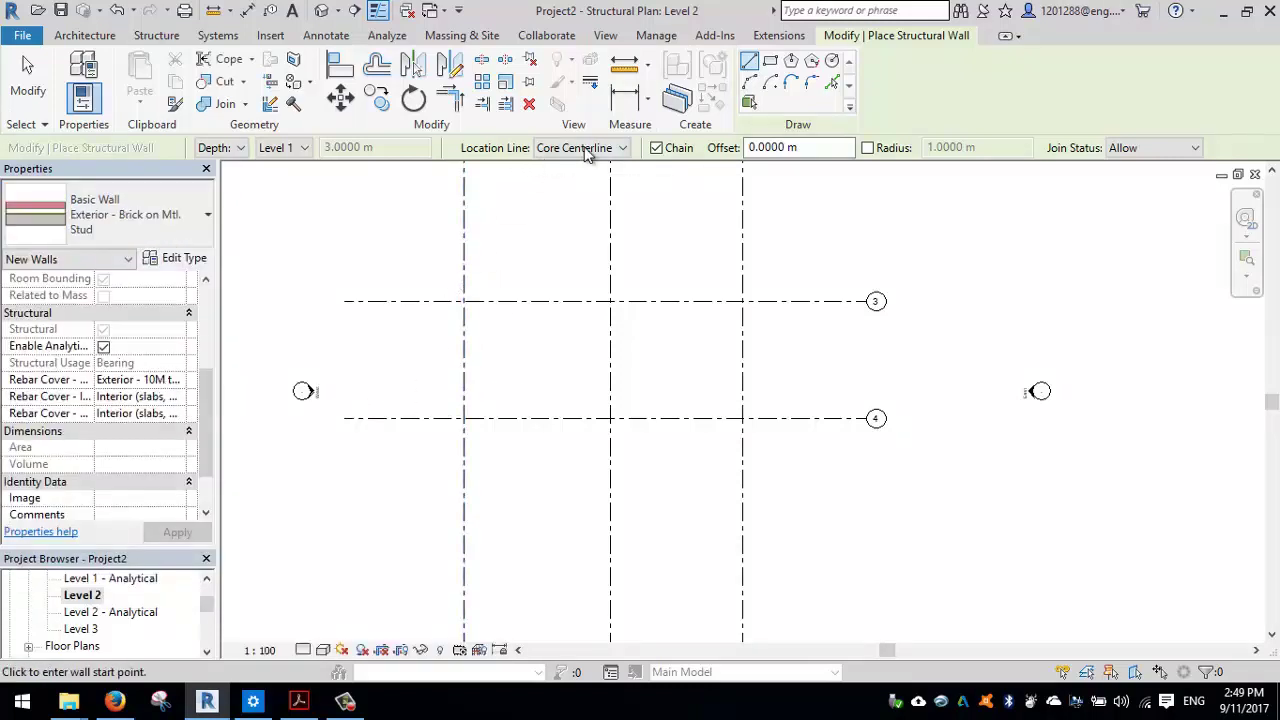
Draw two chained walls, one along grid 3 from grid 1 to grid 2 and one 8 m long down grid 2 to grid 4
click(464, 301)
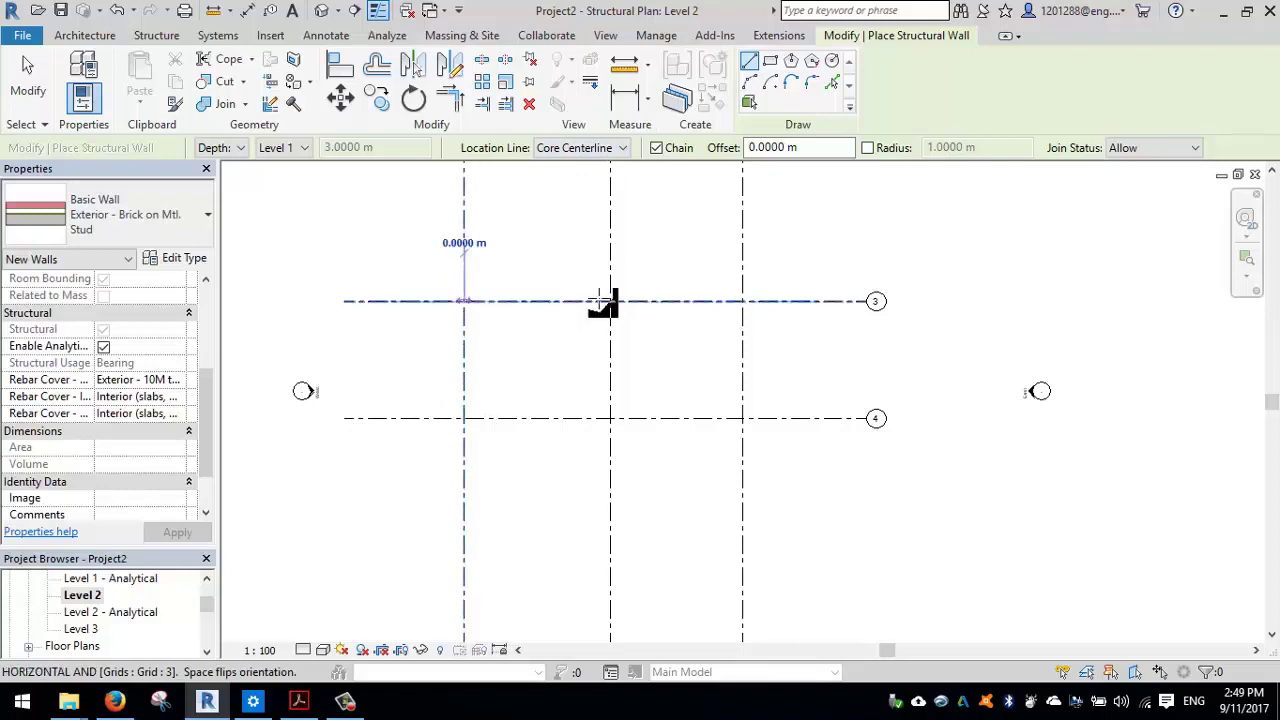
click(611, 301)
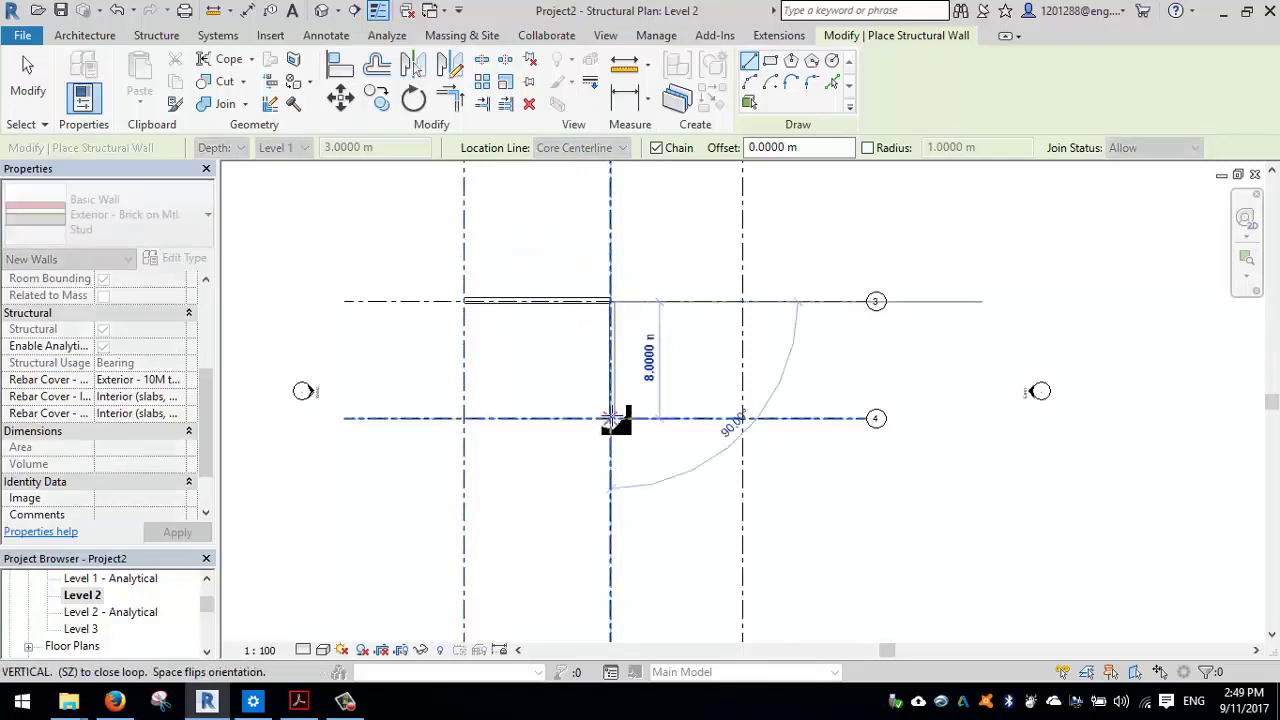
click(613, 418)
key(Escape)
Examine how the wall on grid 3 sits relative to the grid line, and review the layers of its type assembly
scroll(549, 300, up, 6)
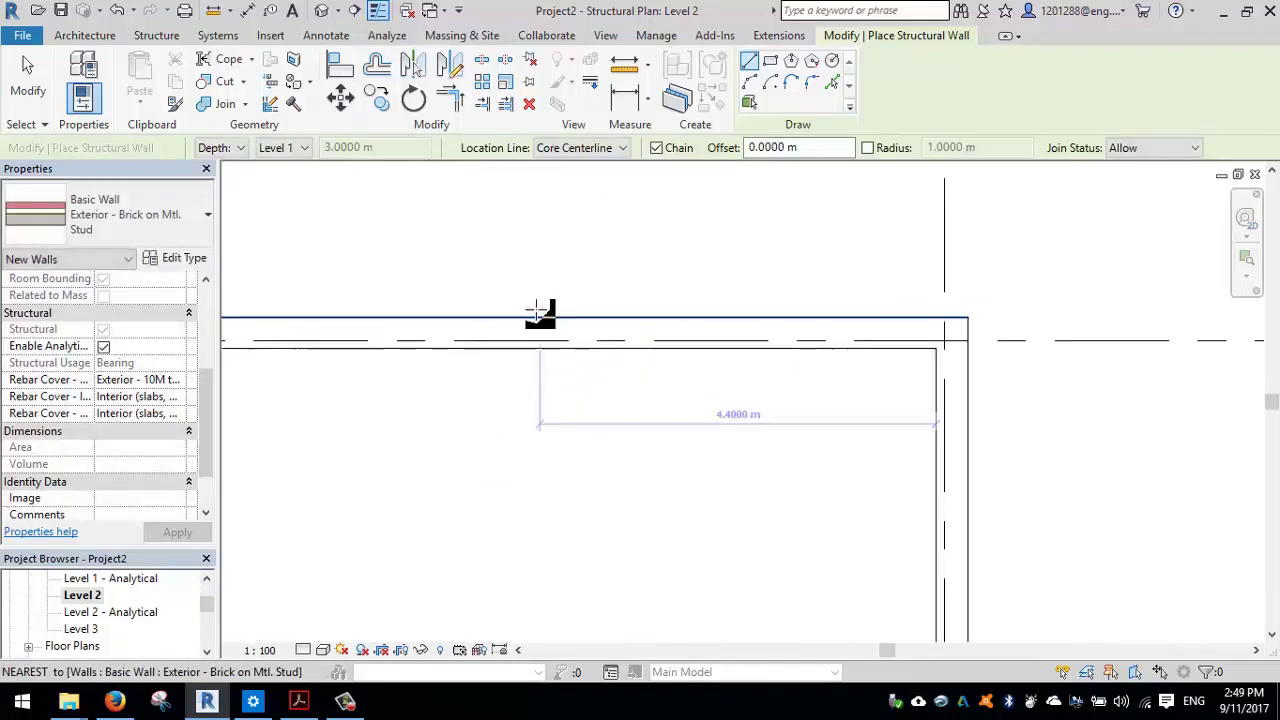
scroll(543, 360, up, 3)
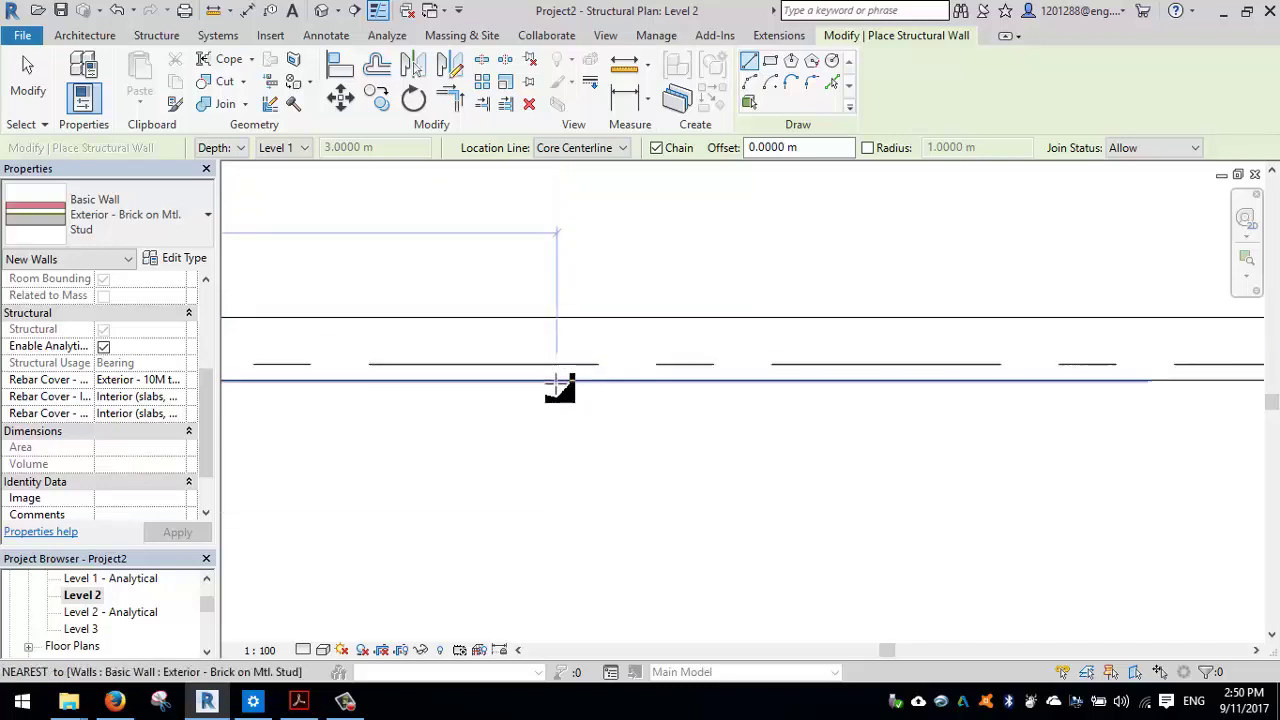
scroll(560, 386, down, 3)
scroll(600, 407, down, 1)
middle_drag(614, 409, 640, 277)
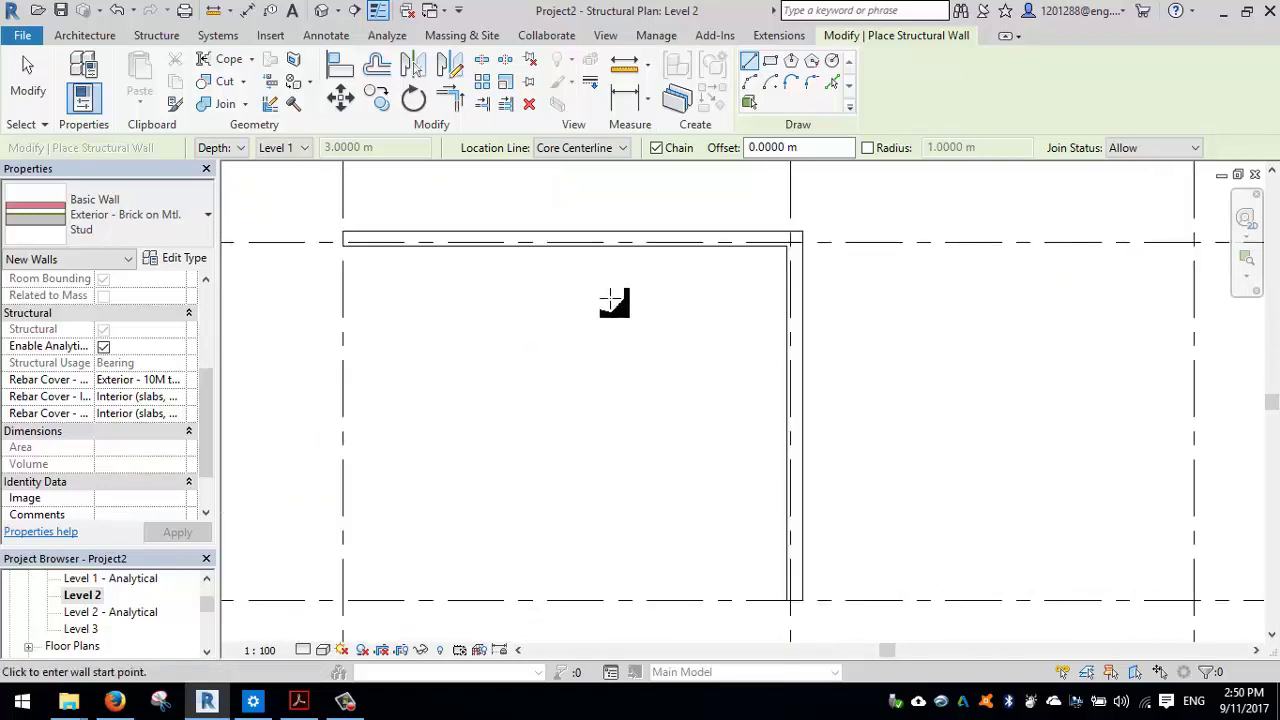
key(Escape)
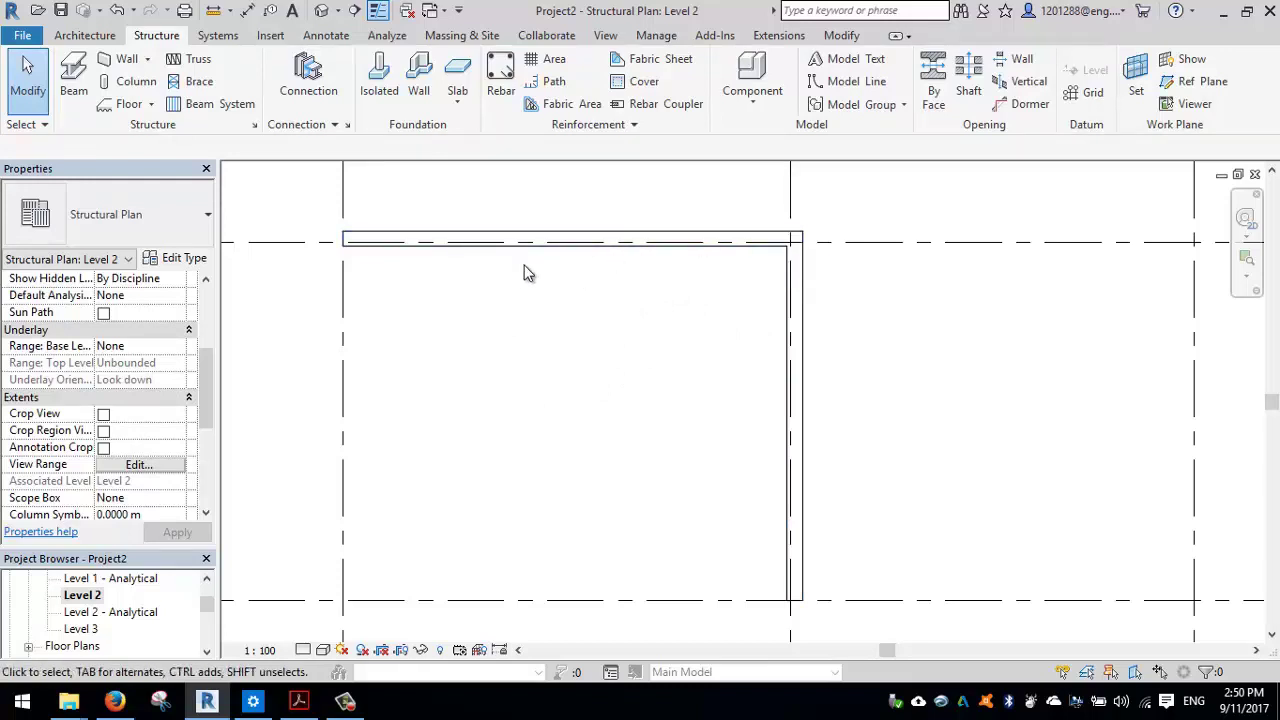
click(465, 240)
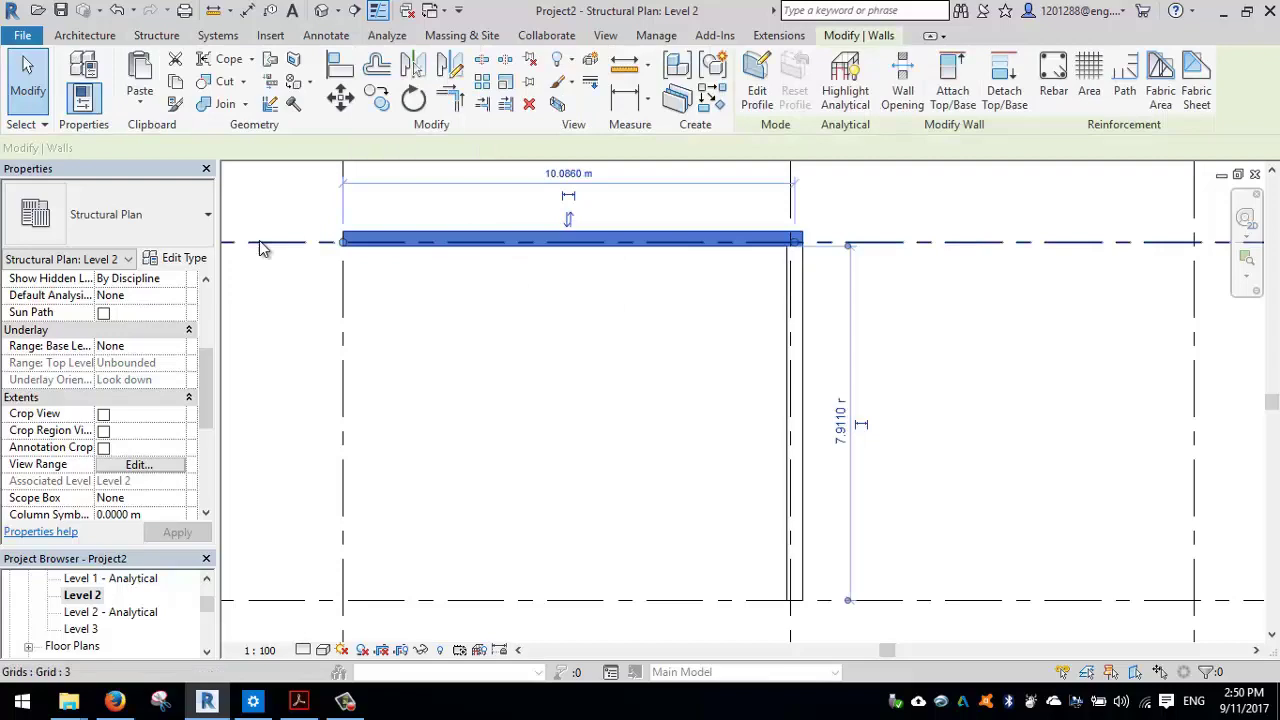
click(180, 258)
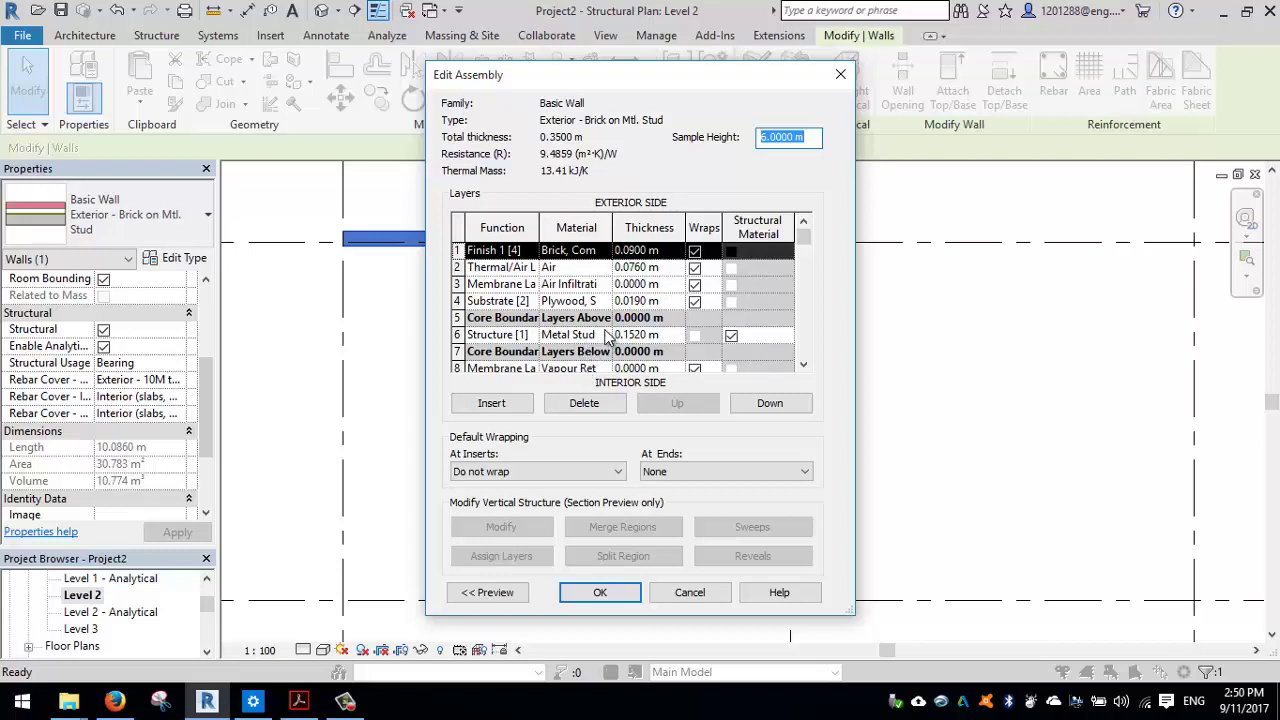
scroll(605, 338, down, 1)
scroll(660, 332, up, 1)
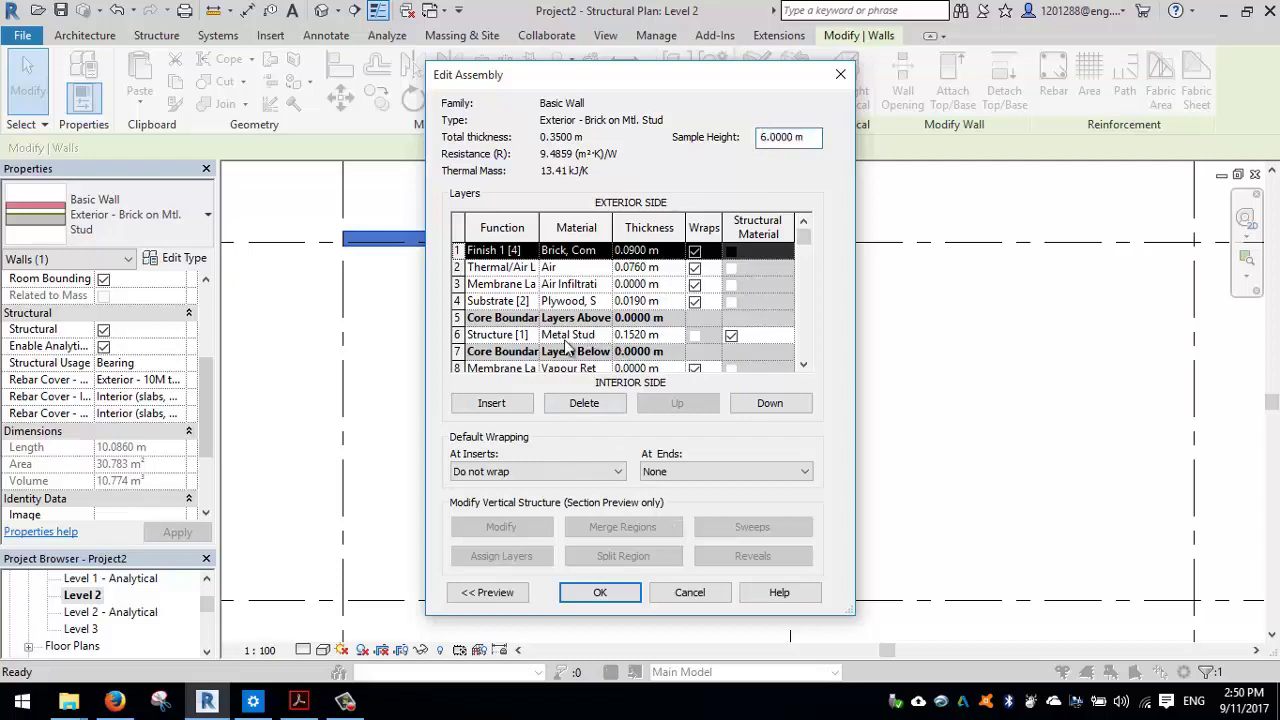
key(Return)
key(Return)
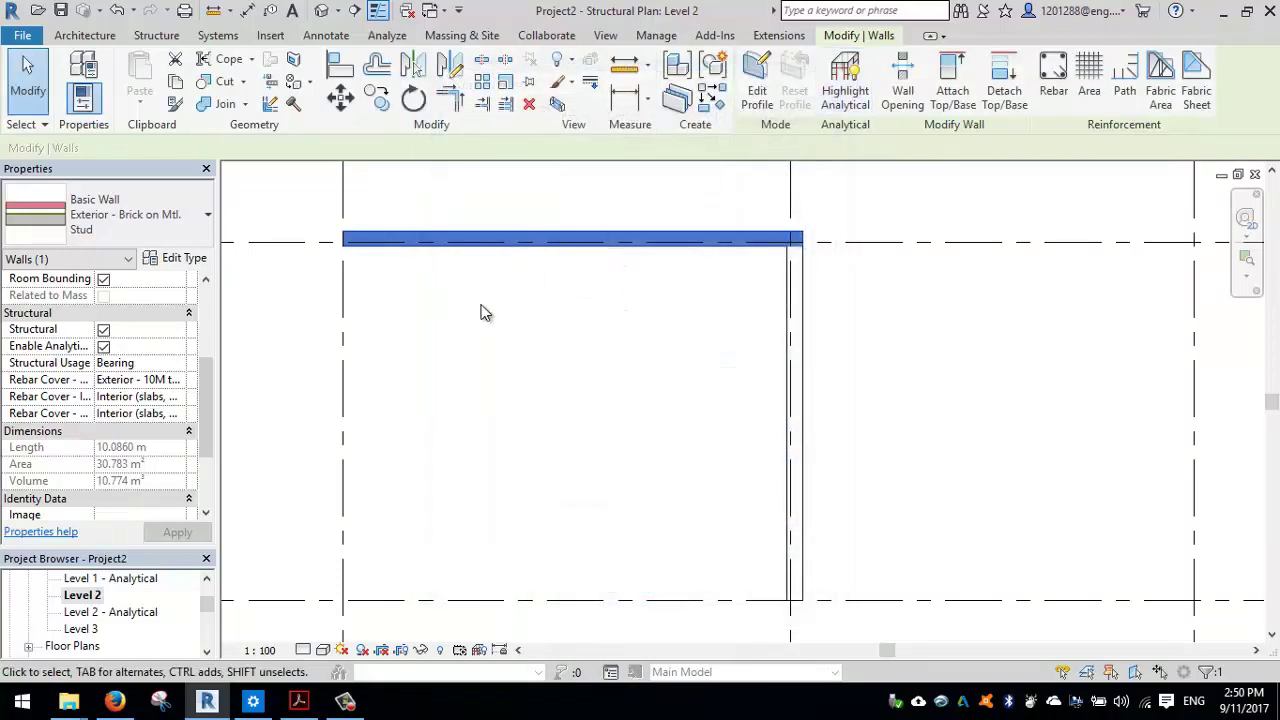
Delete the two brick walls on grids 3 and 2
key(Delete)
click(804, 317)
key(Delete)
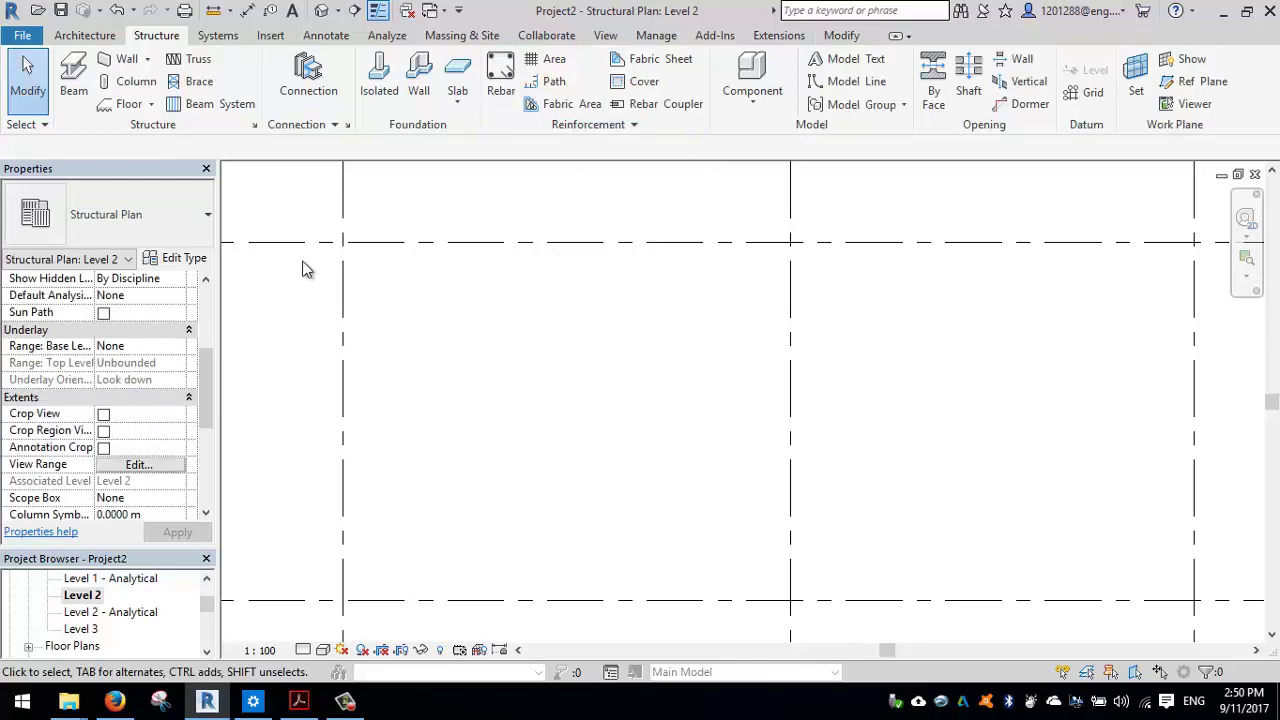
Start a structural wall of type Generic - 200mm and duplicate that type as "220 concrete"
click(146, 59)
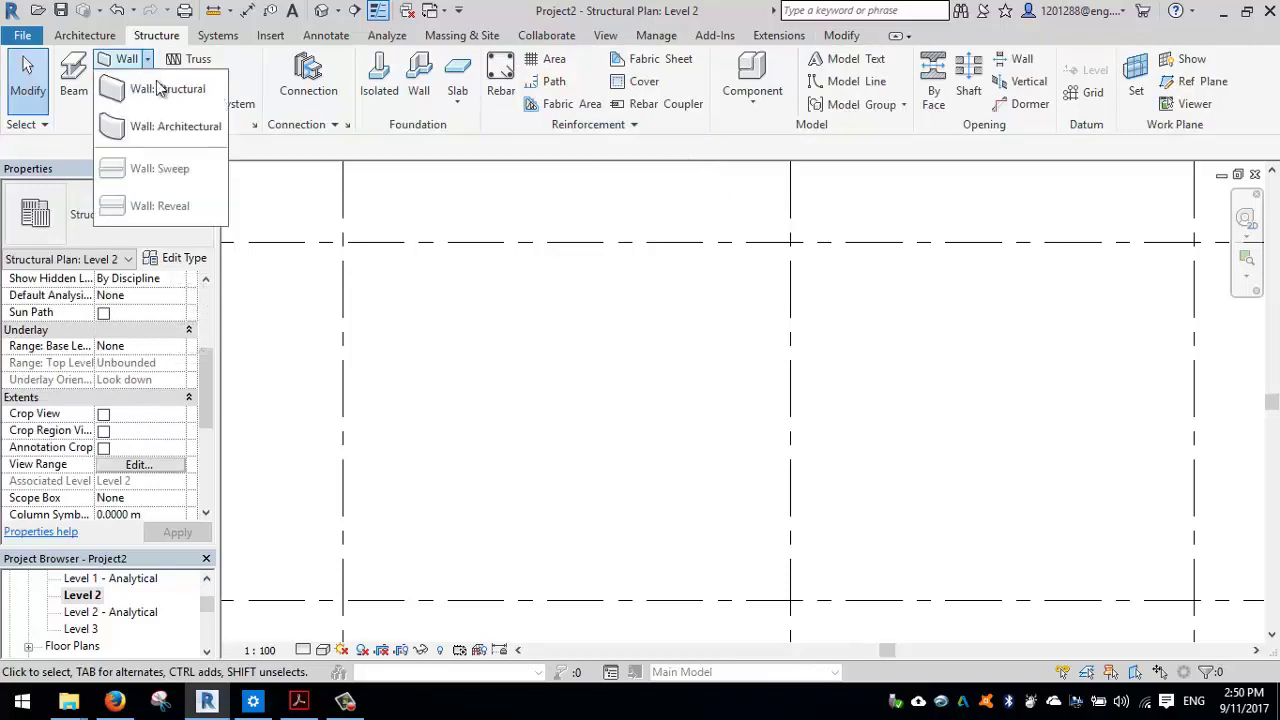
click(167, 95)
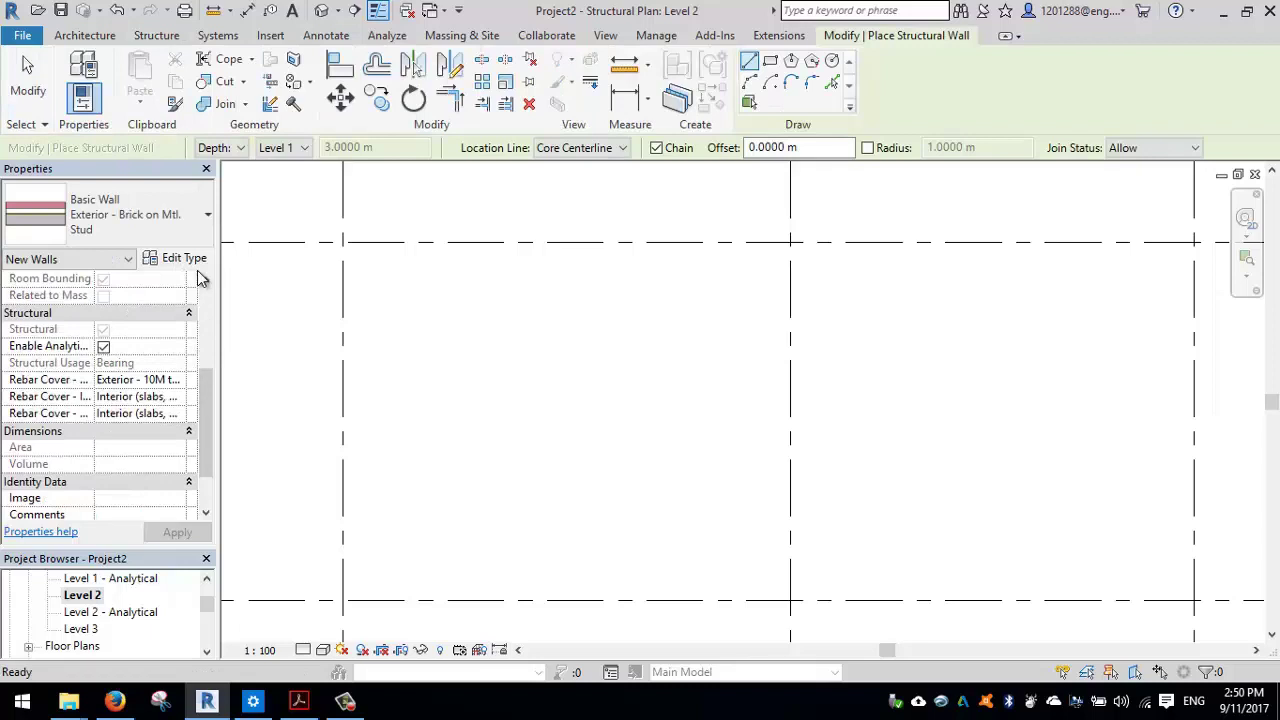
click(200, 214)
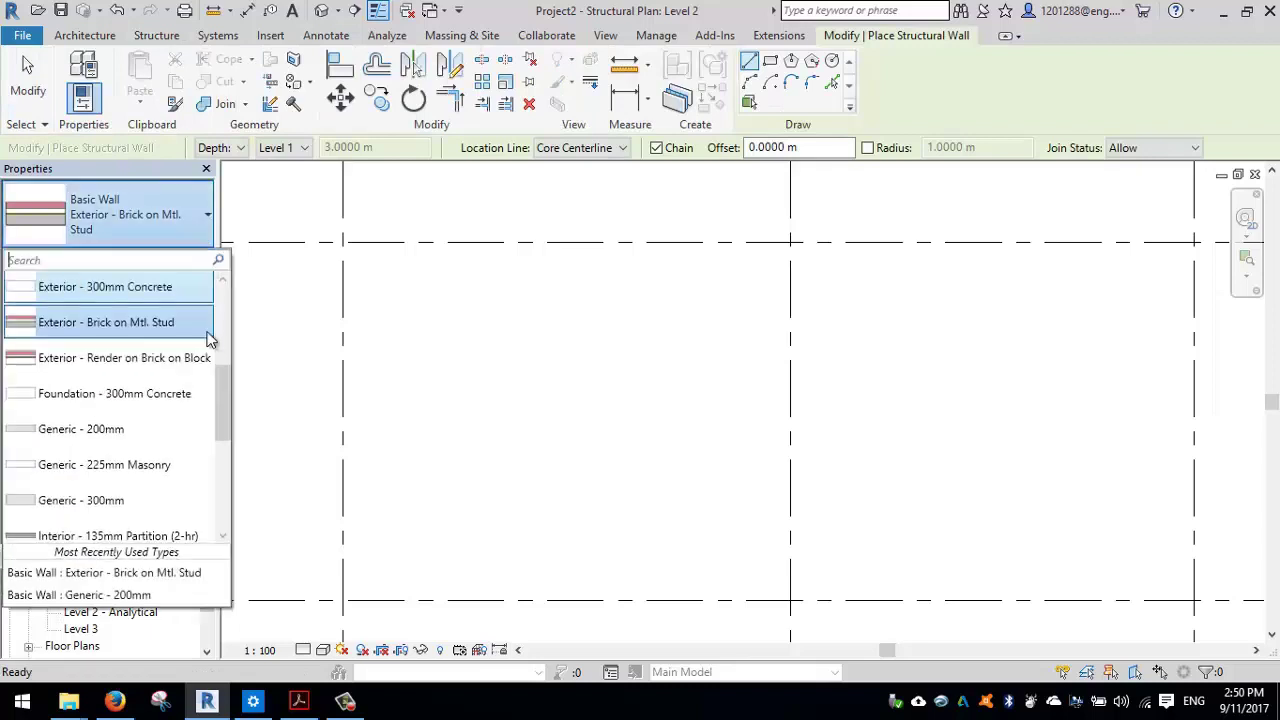
click(118, 432)
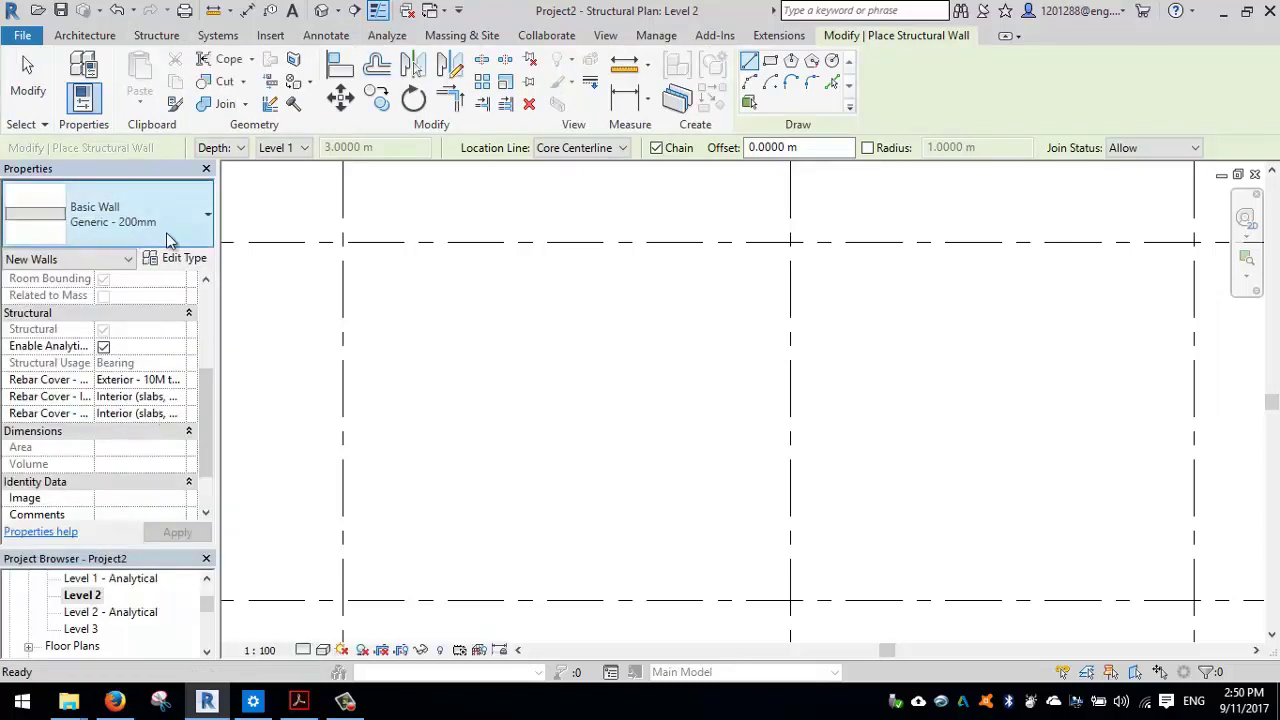
click(188, 259)
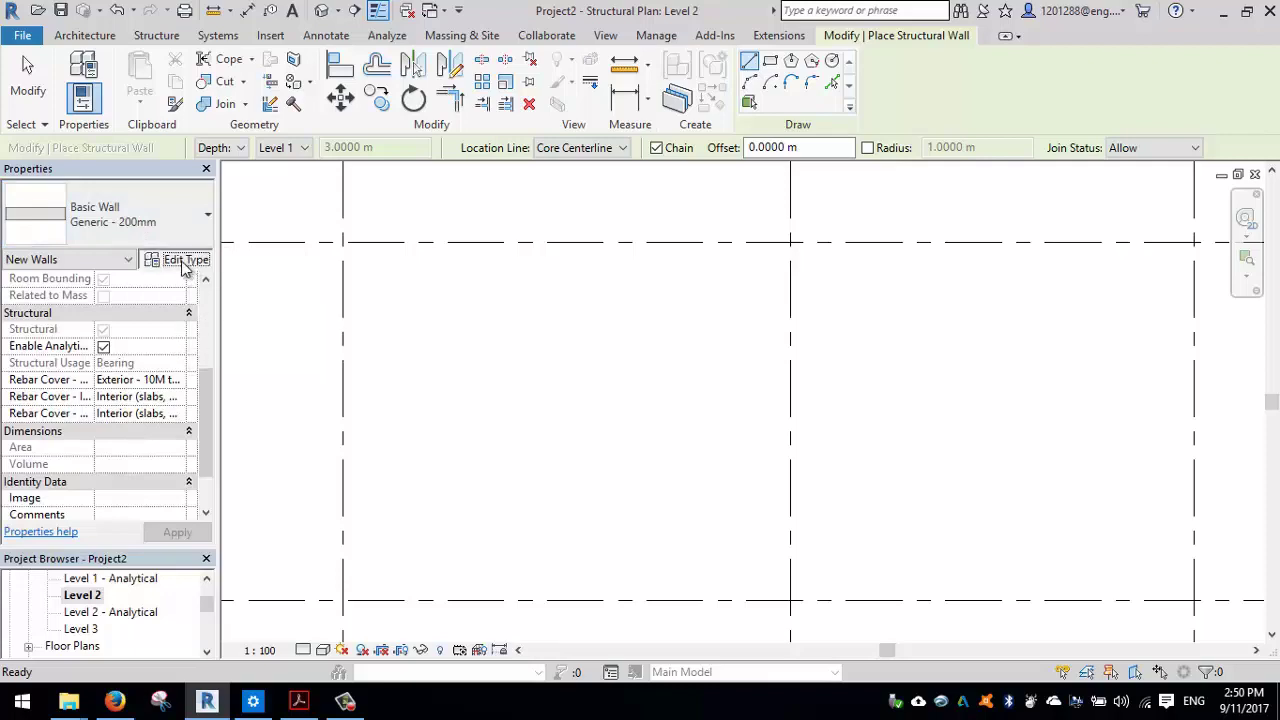
click(771, 145)
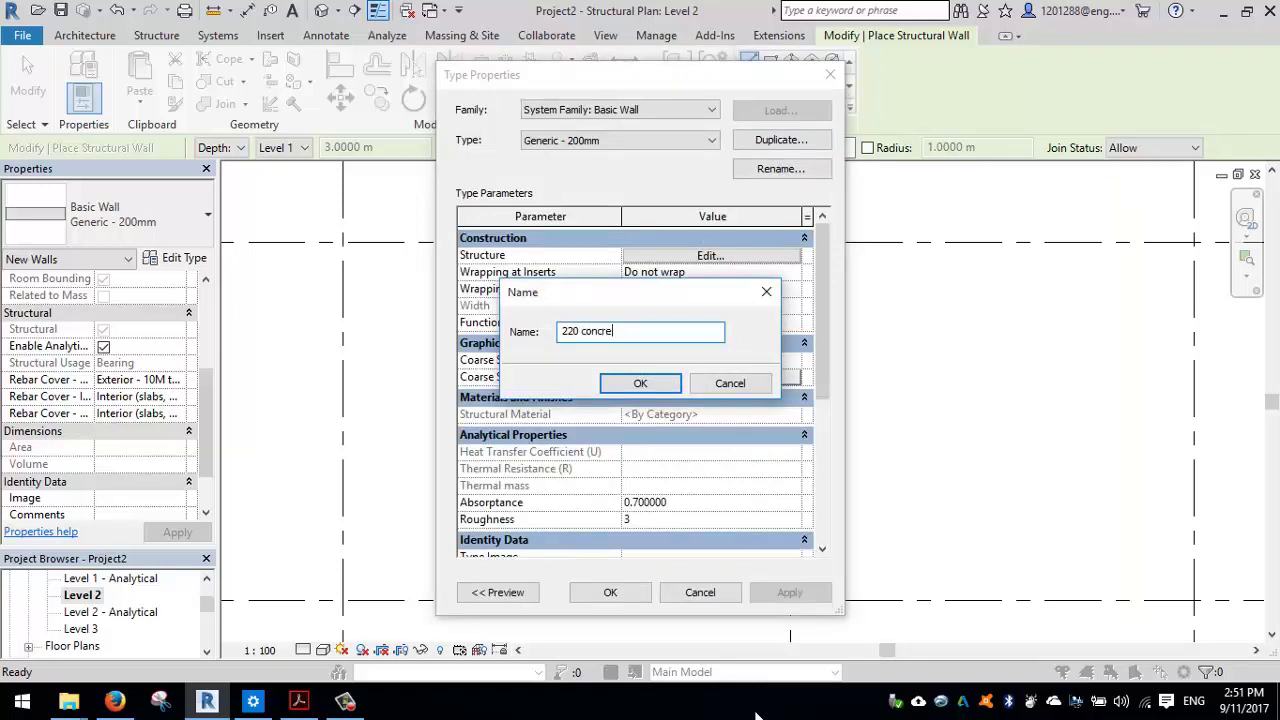
key(Return)
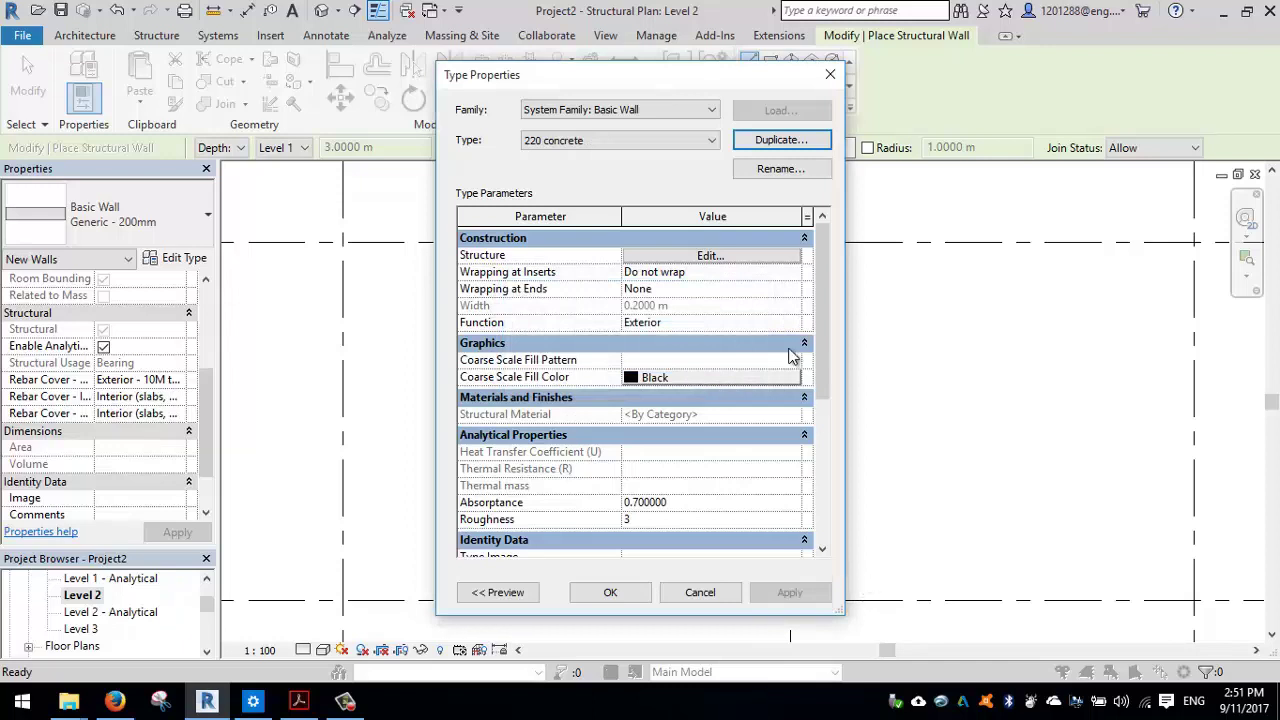
Set the structure layer thickness of the 220 concrete type to 0.22 m, keeping its material By Category
click(720, 258)
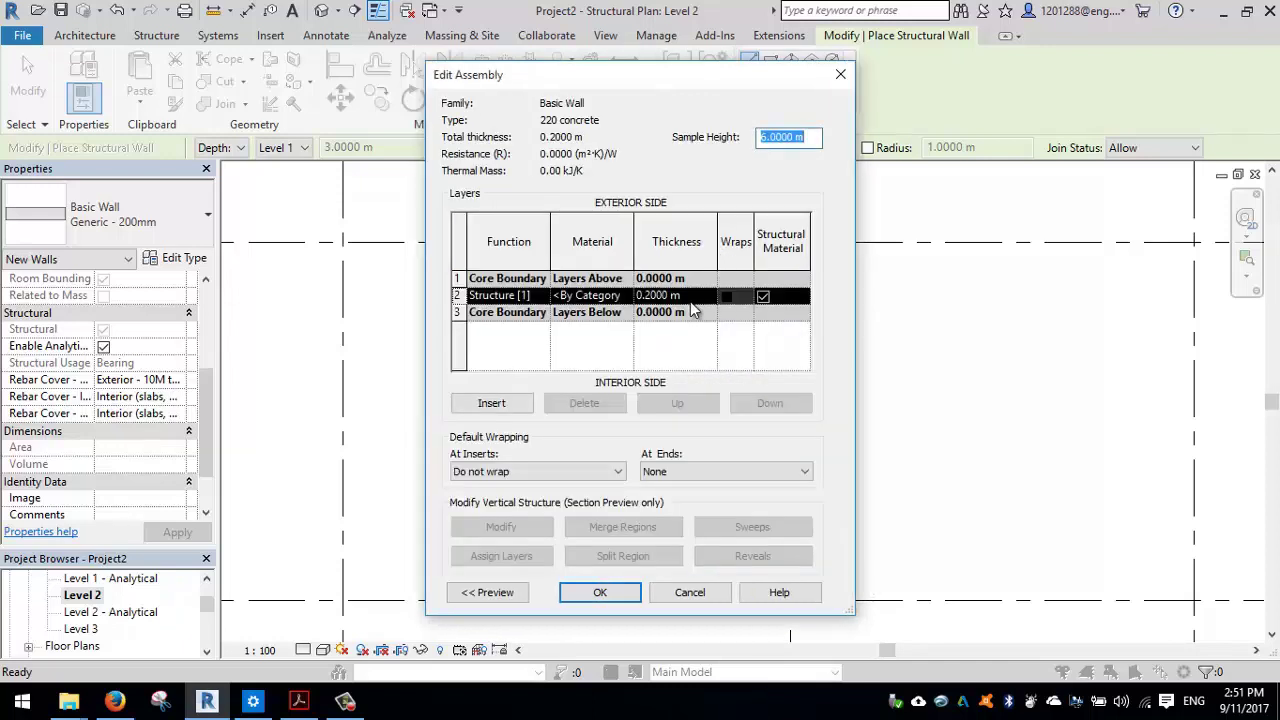
click(654, 296)
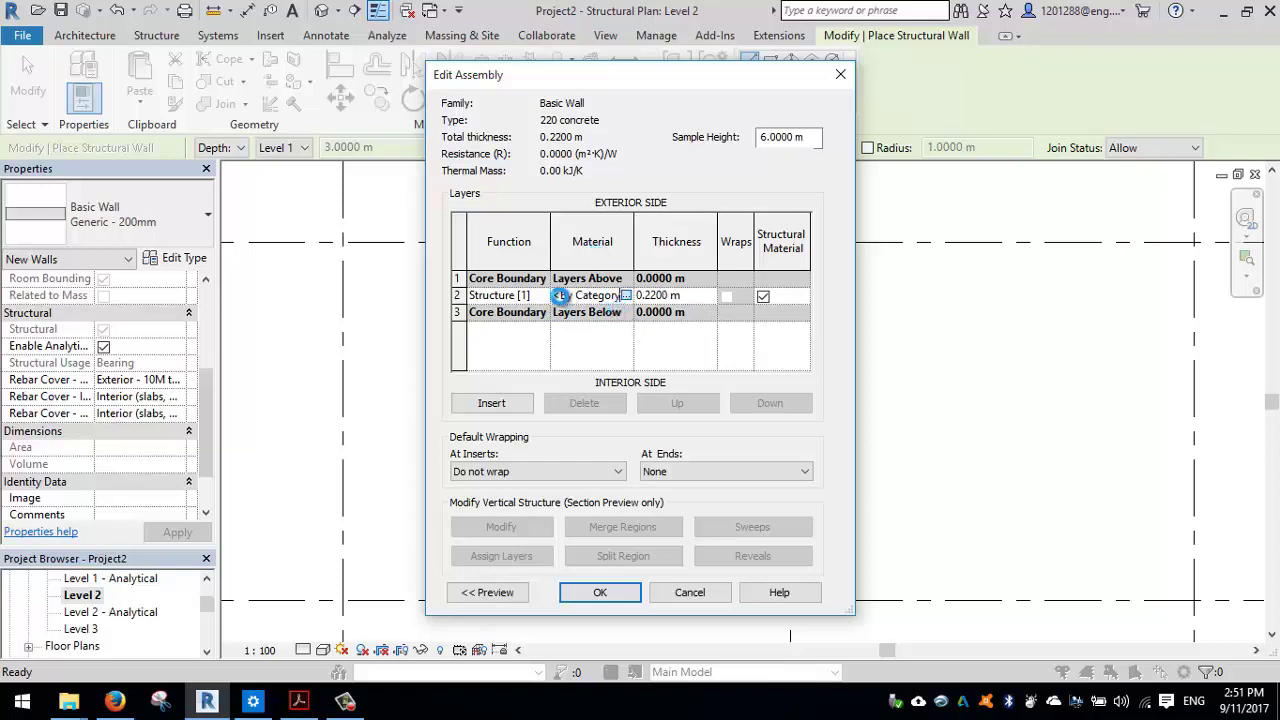
click(626, 295)
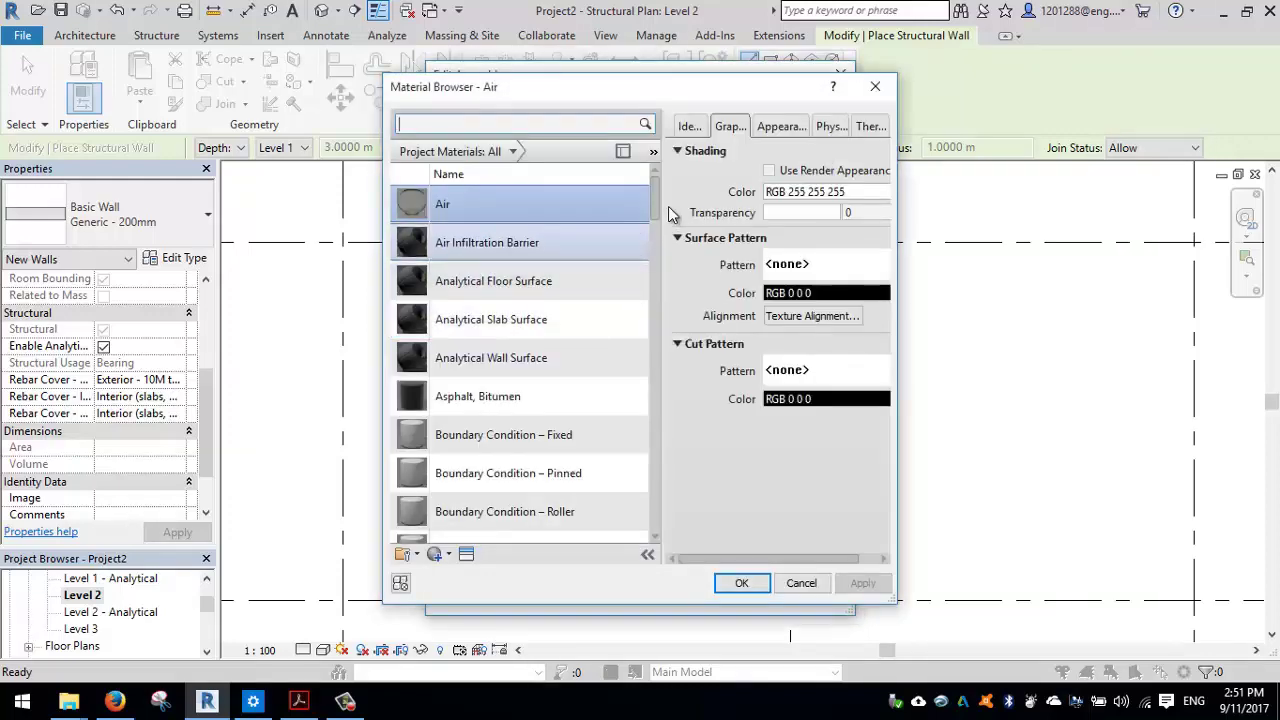
key(Escape)
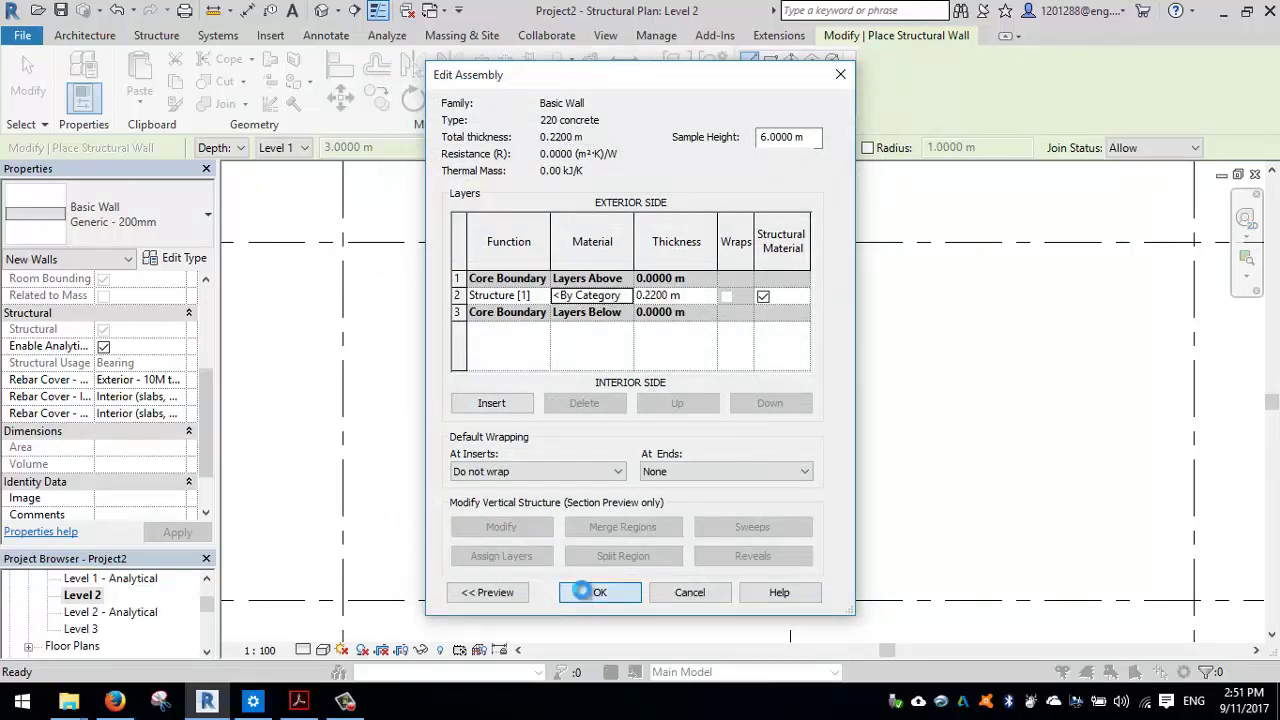
click(596, 590)
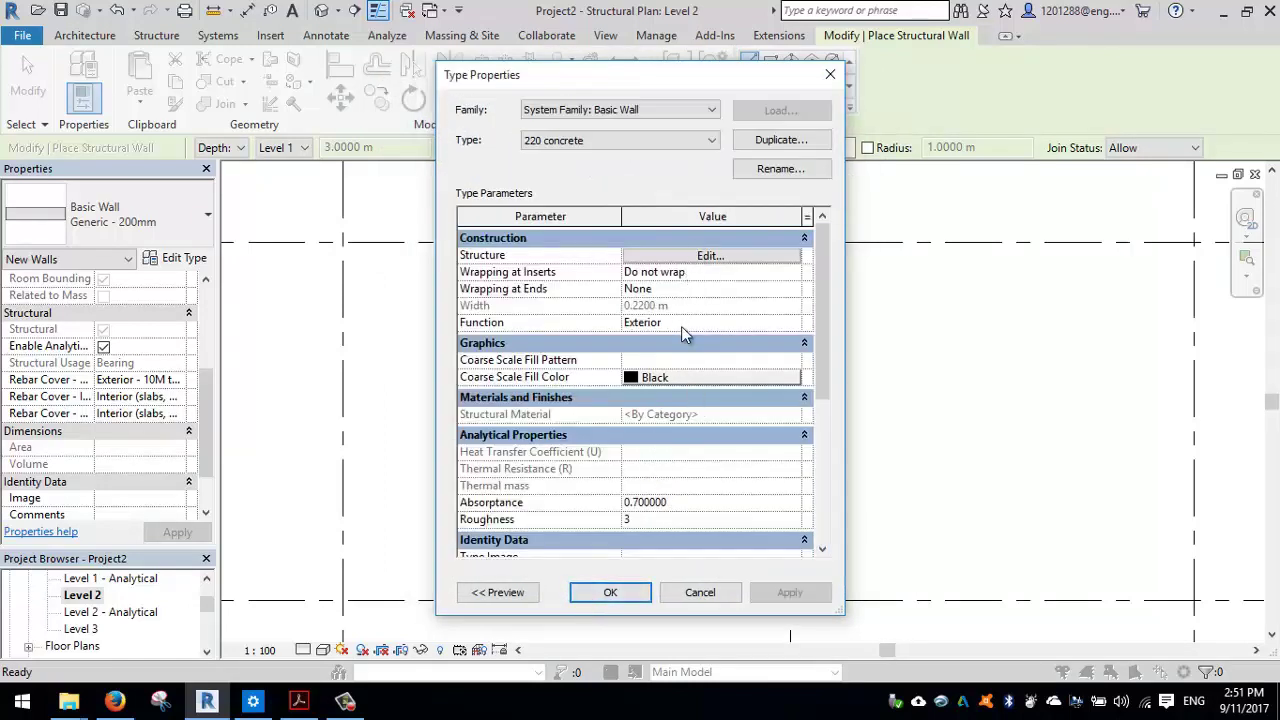
click(612, 593)
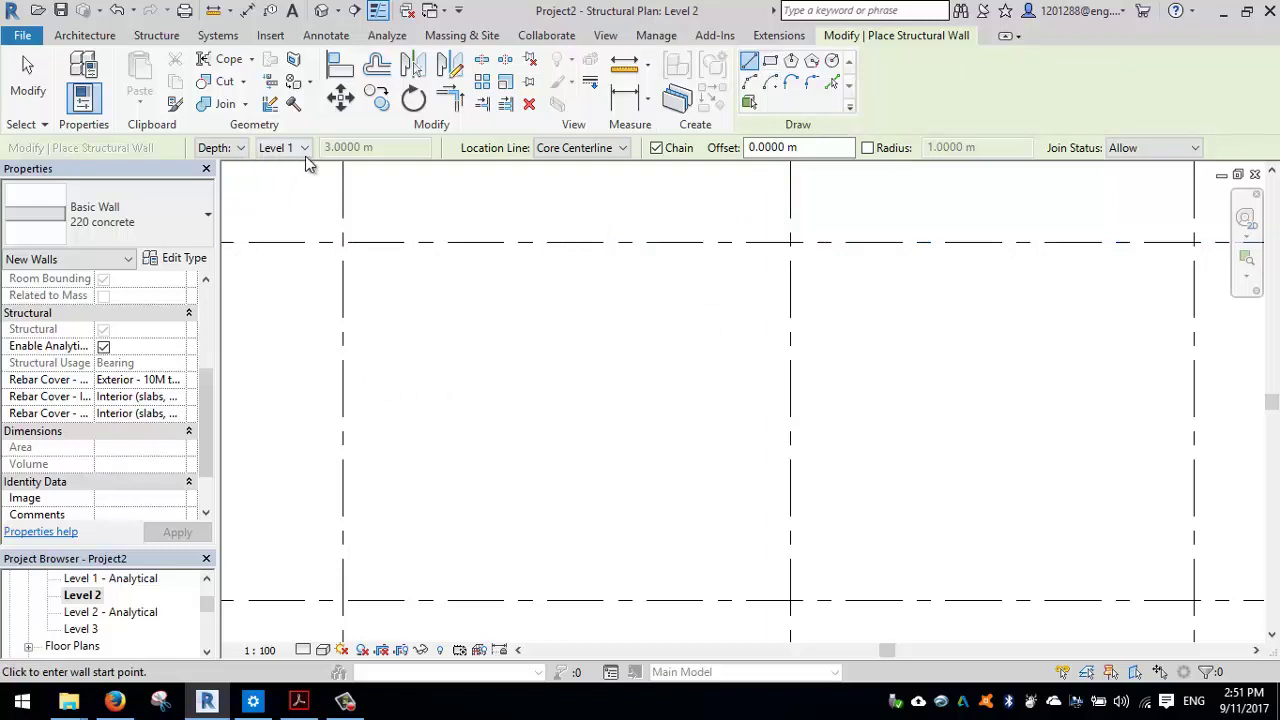
Draw a 220 concrete wall along grid 3 from grid 1 to about midway to grid 2, with location line Core Face: Exterior
click(595, 150)
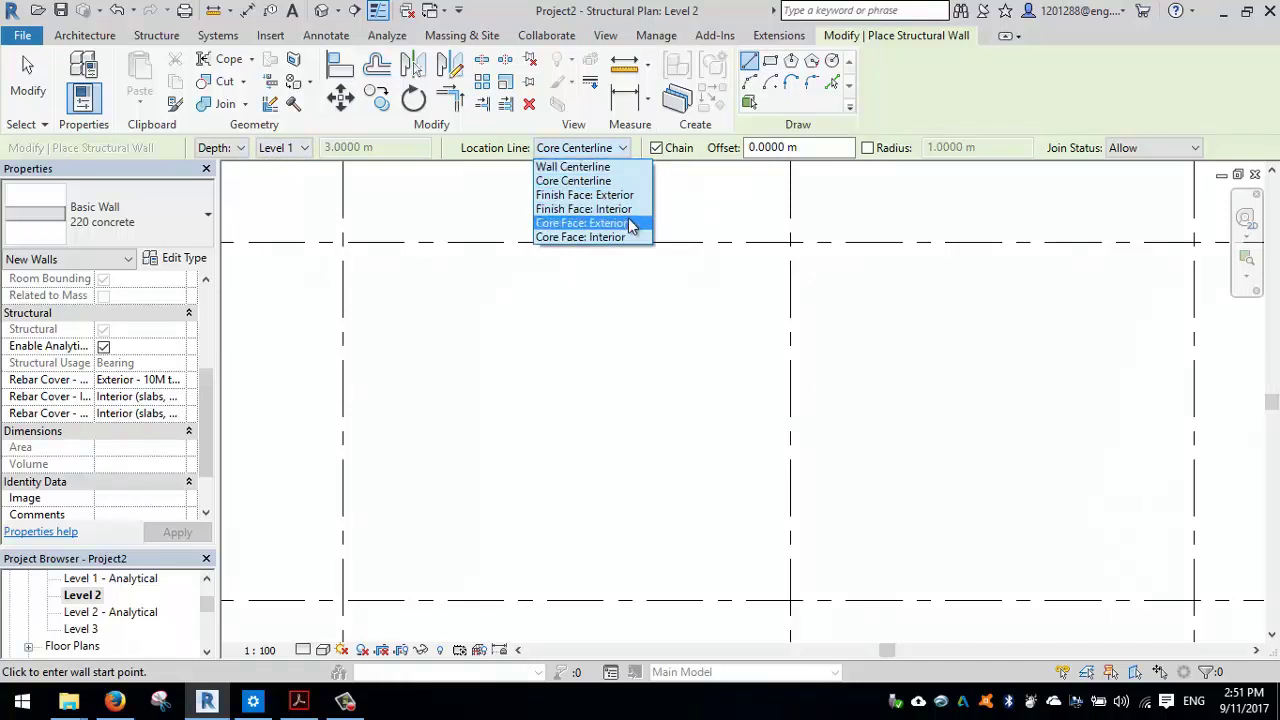
click(599, 224)
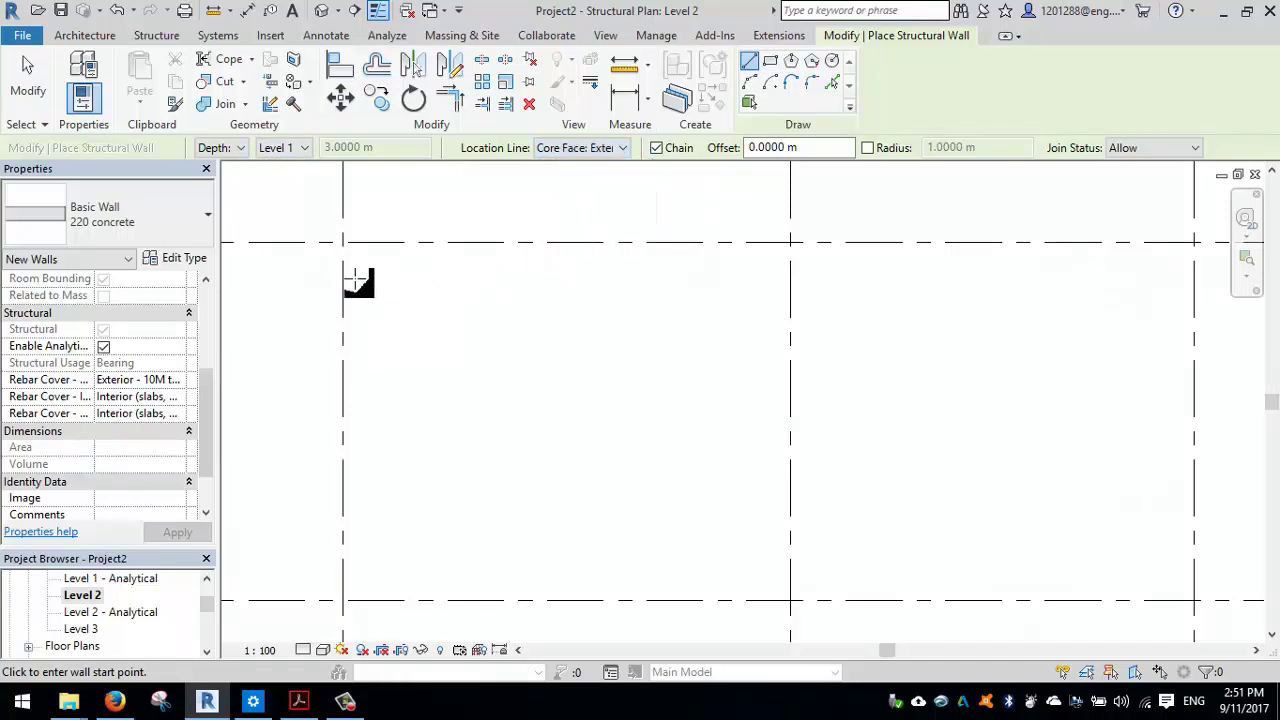
click(343, 242)
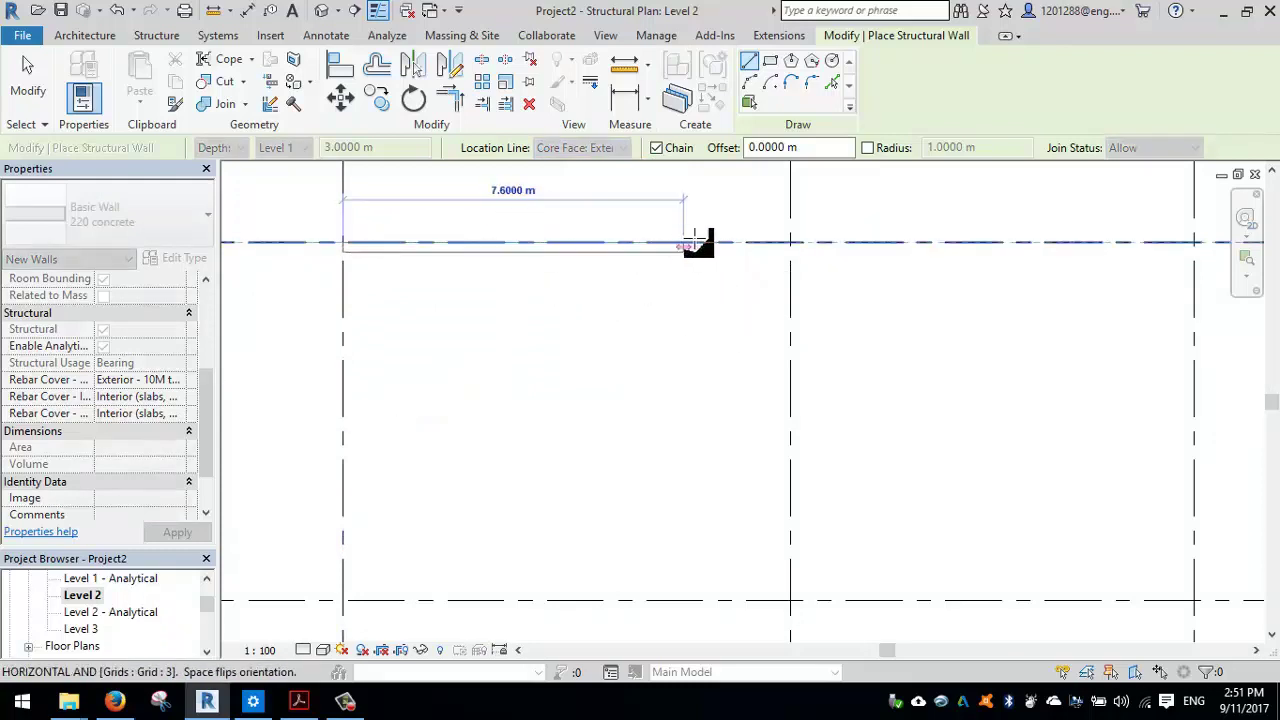
scroll(697, 258, up, 2)
middle_drag(697, 258, 963, 257)
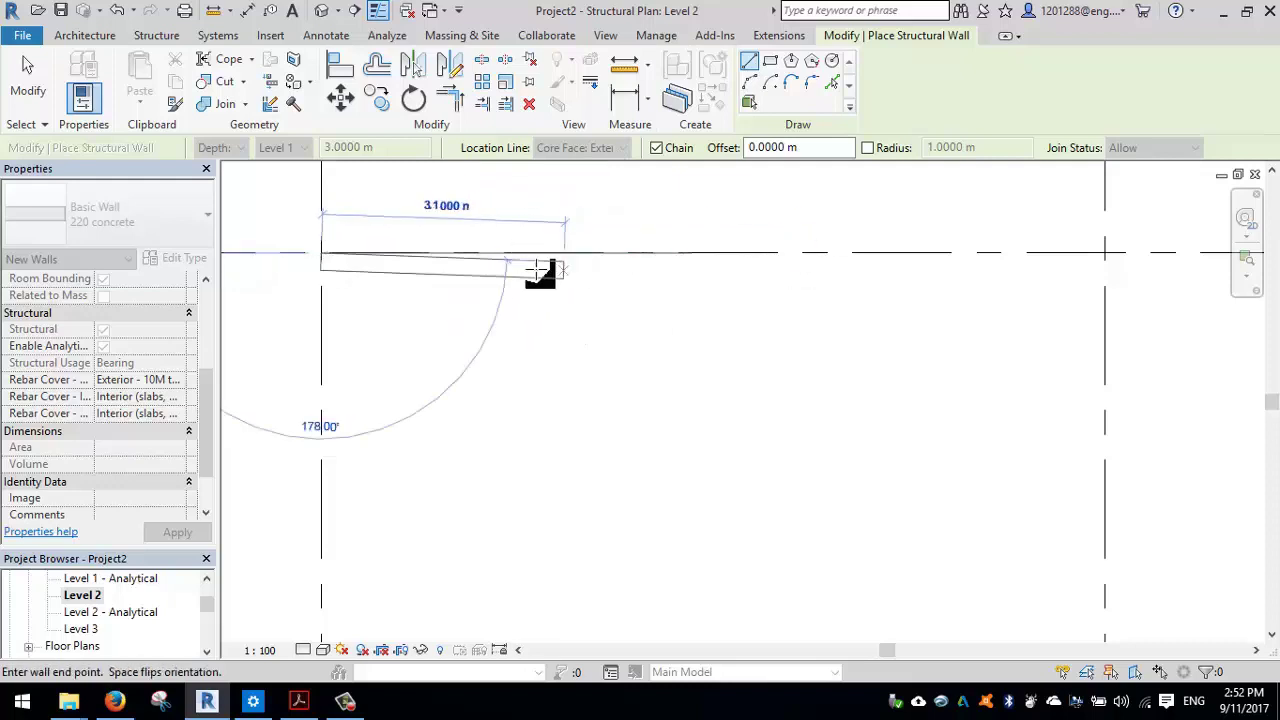
click(683, 262)
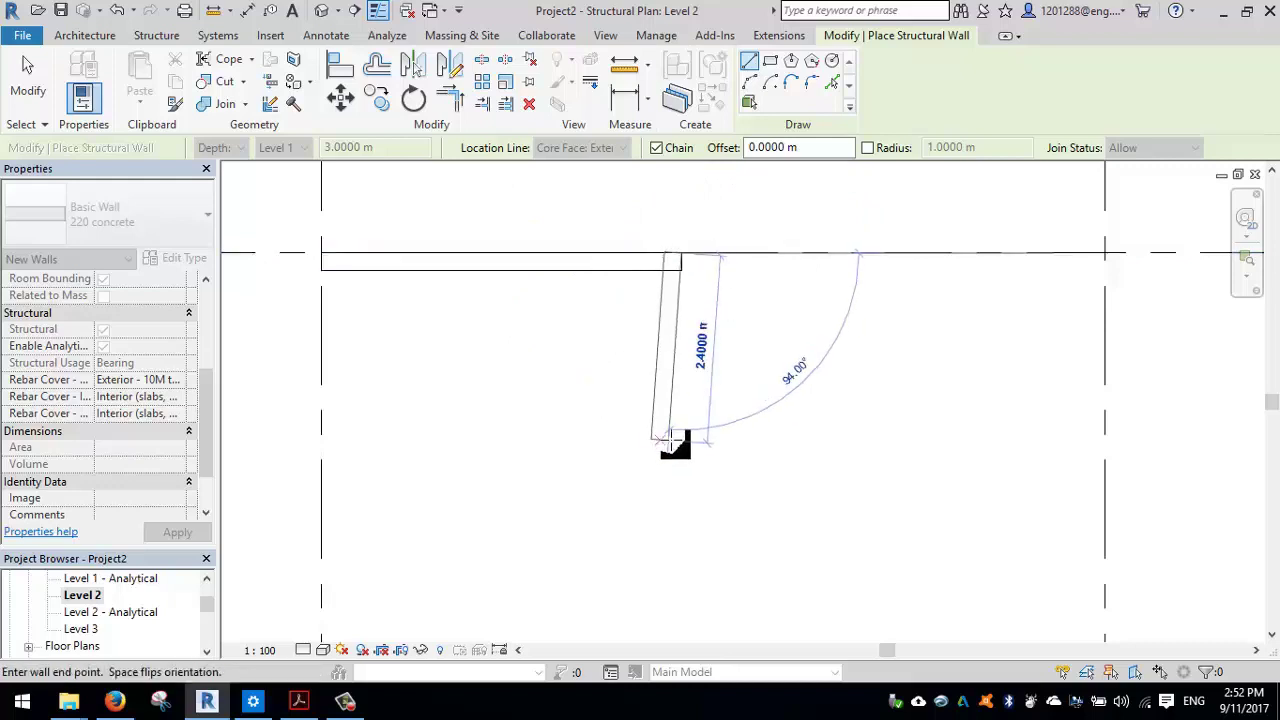
End the wall chain and undo the 220 concrete wall drawn along grid 3
key(Escape)
key(Escape)
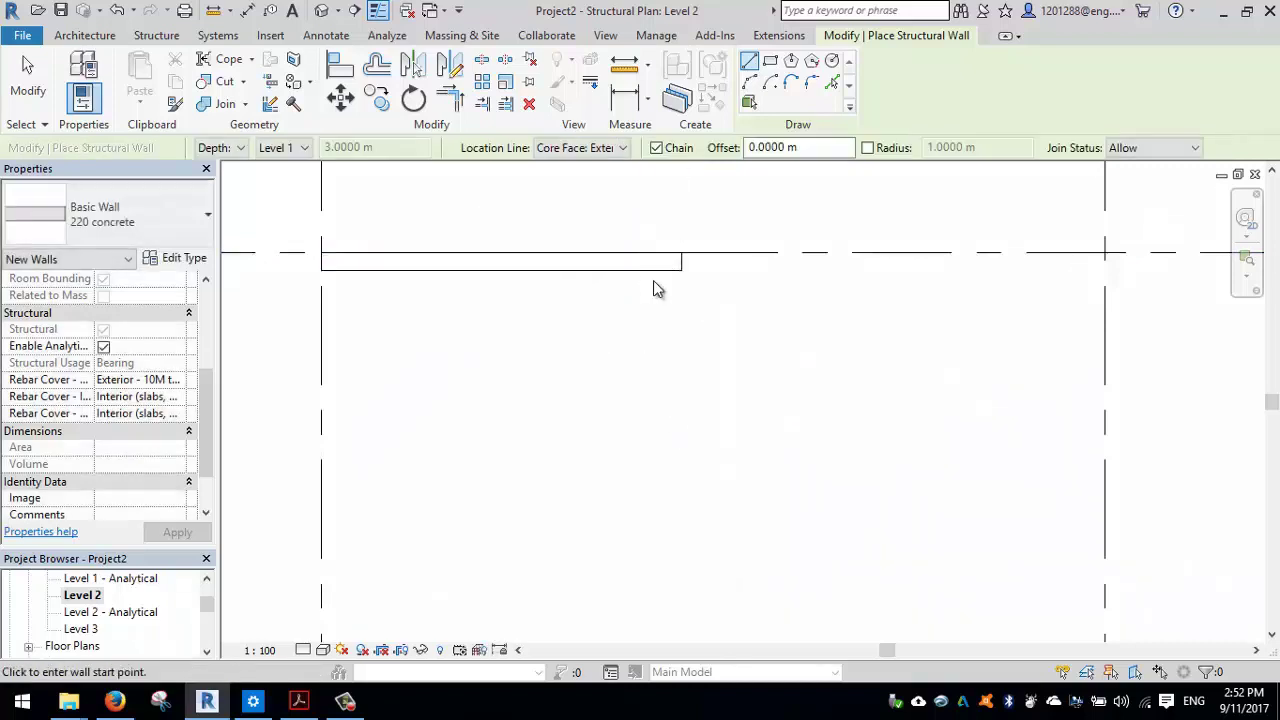
key(ctrl+z)
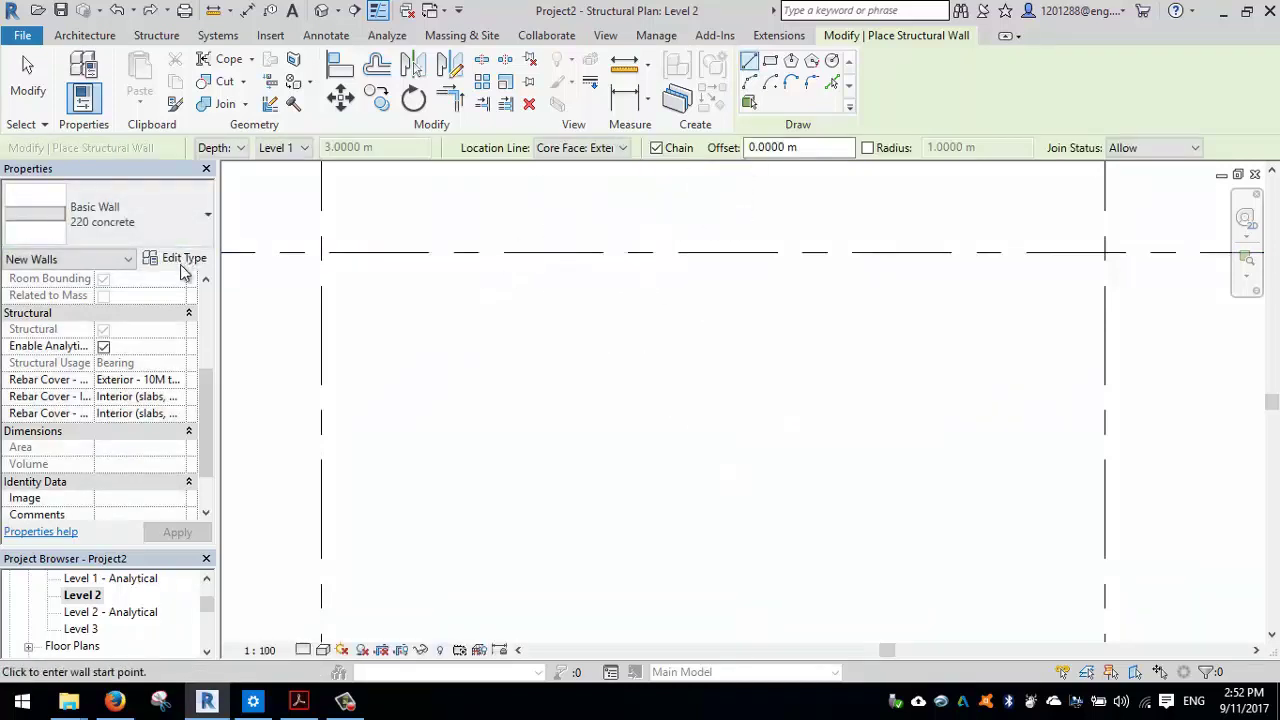
Try a 220 concrete wall along grid 3 from grid 1 with location line Core Face: Interior
click(585, 154)
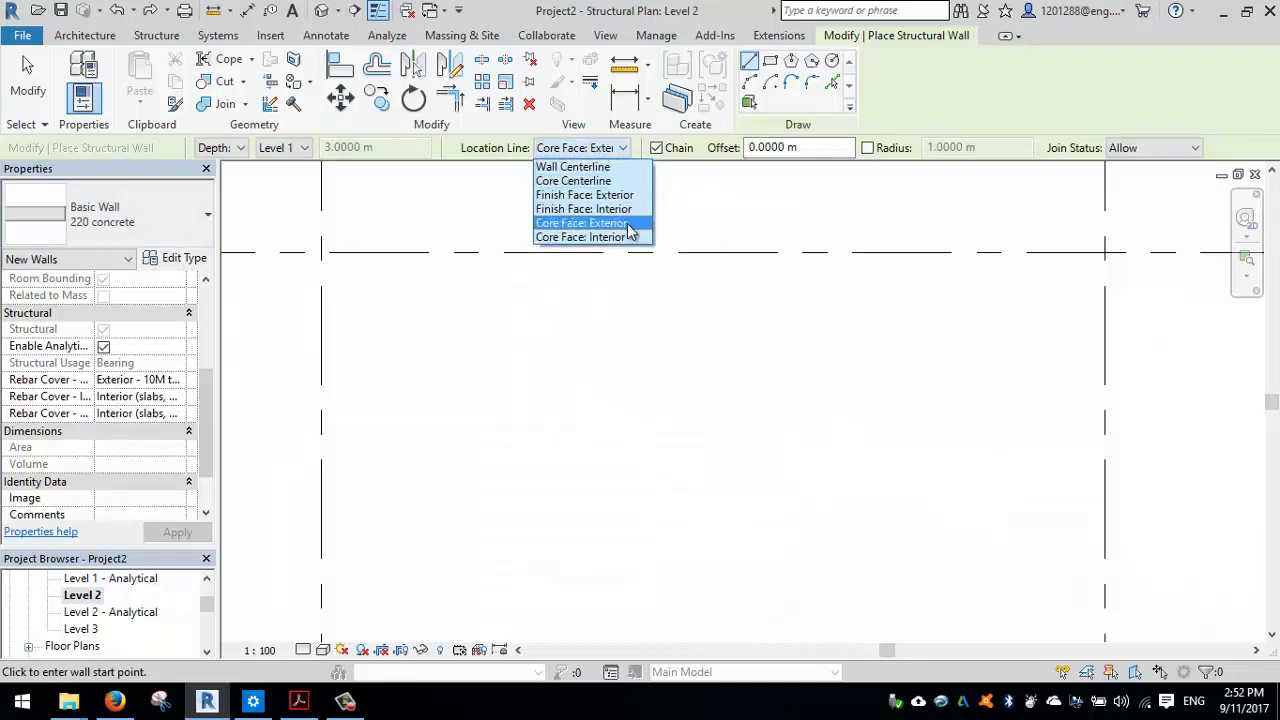
click(612, 243)
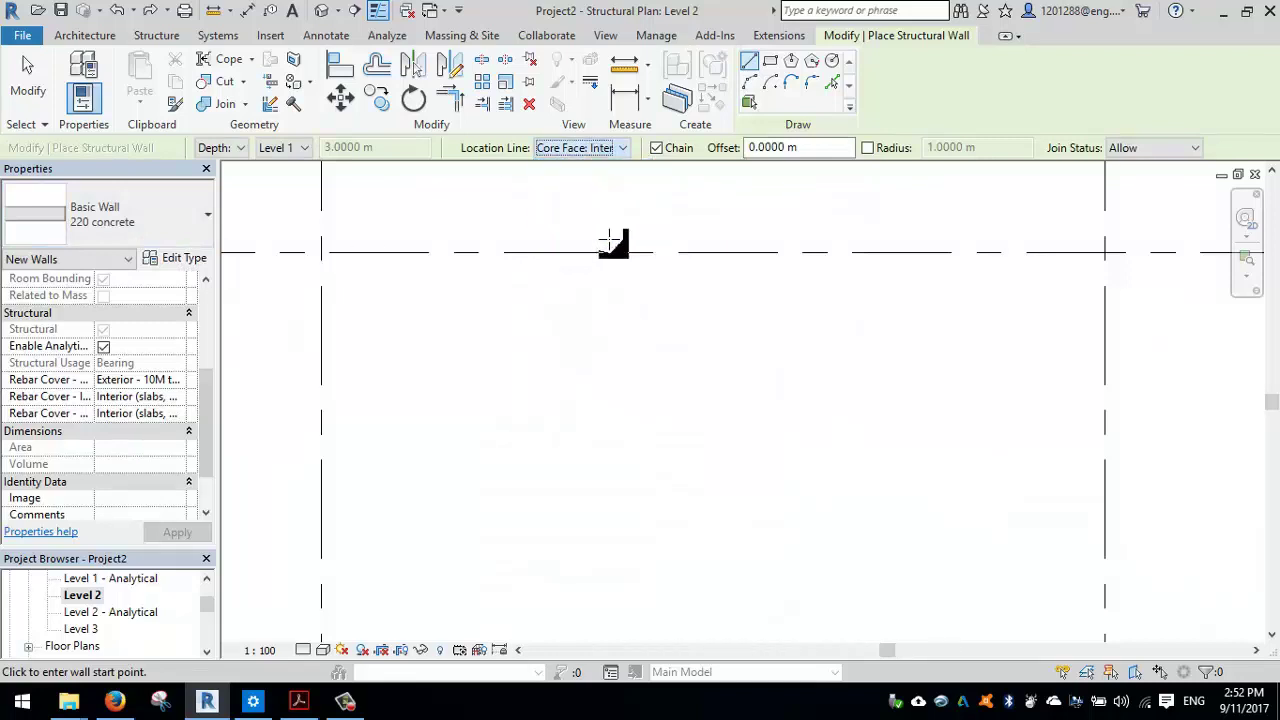
click(320, 252)
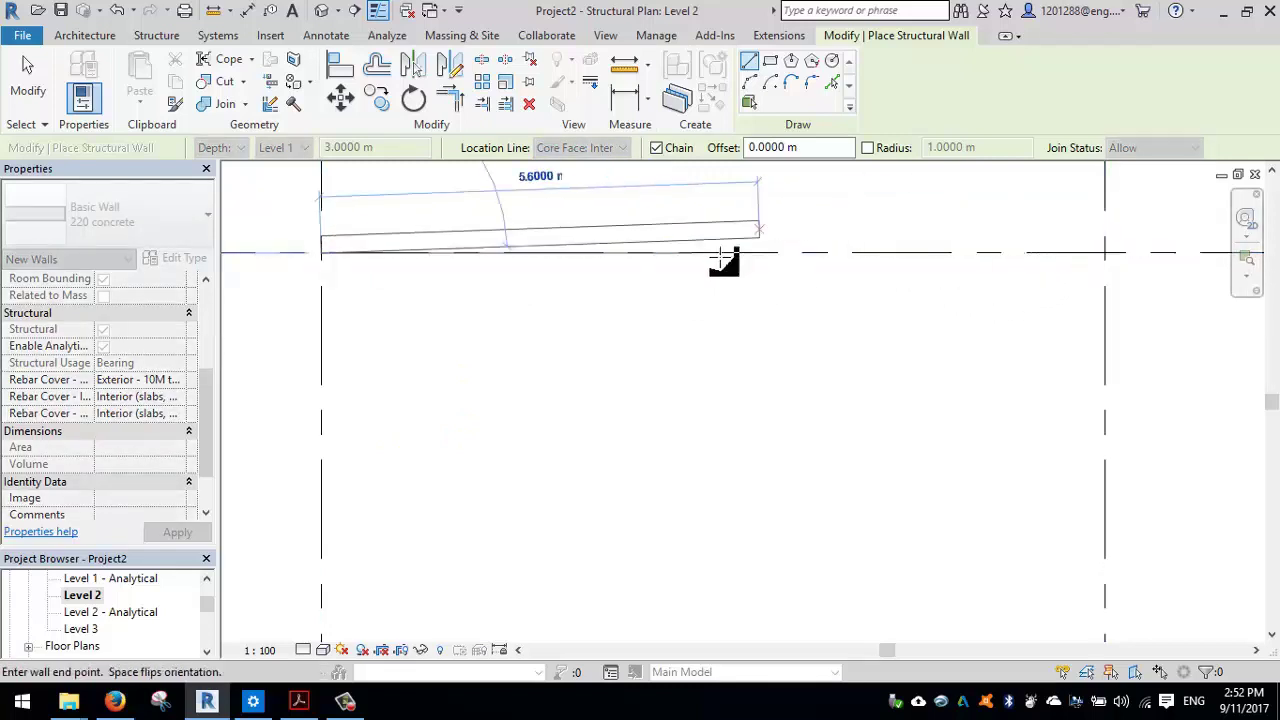
key(Escape)
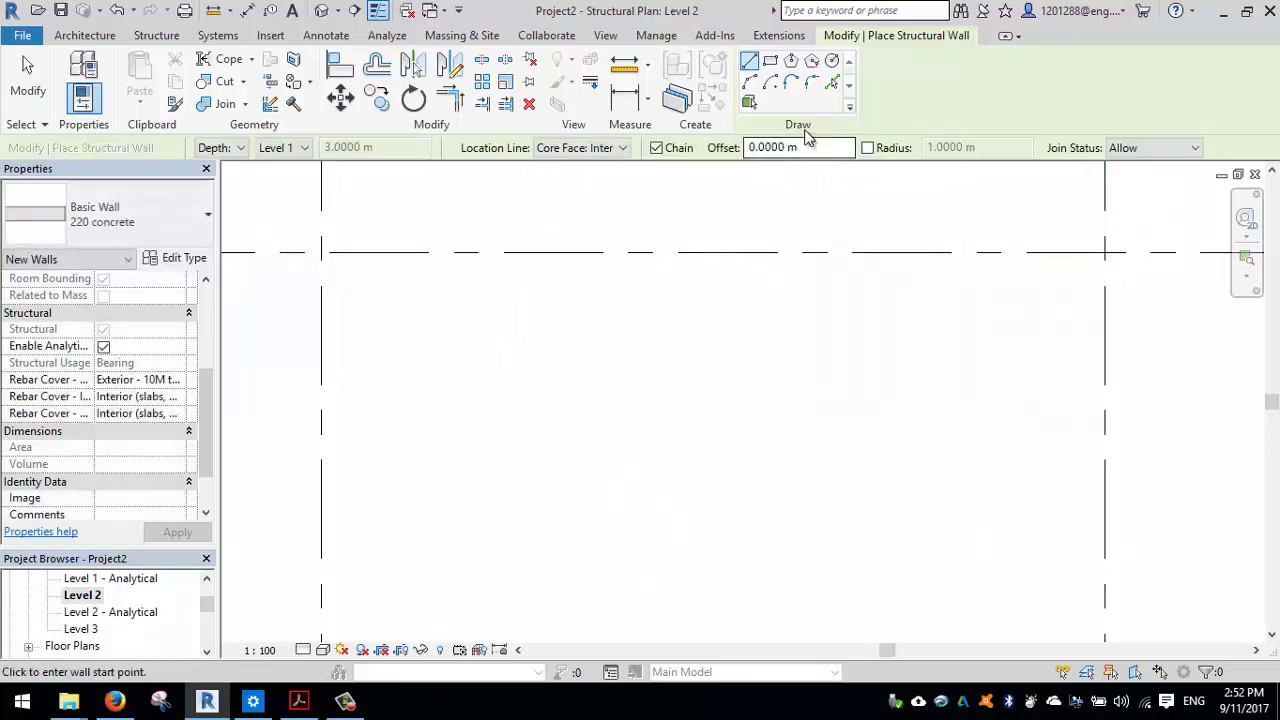
Try a 220 concrete wall along grid 3 with location line Core Face: Interior and an offset of 0.5 m
double_click(770, 147)
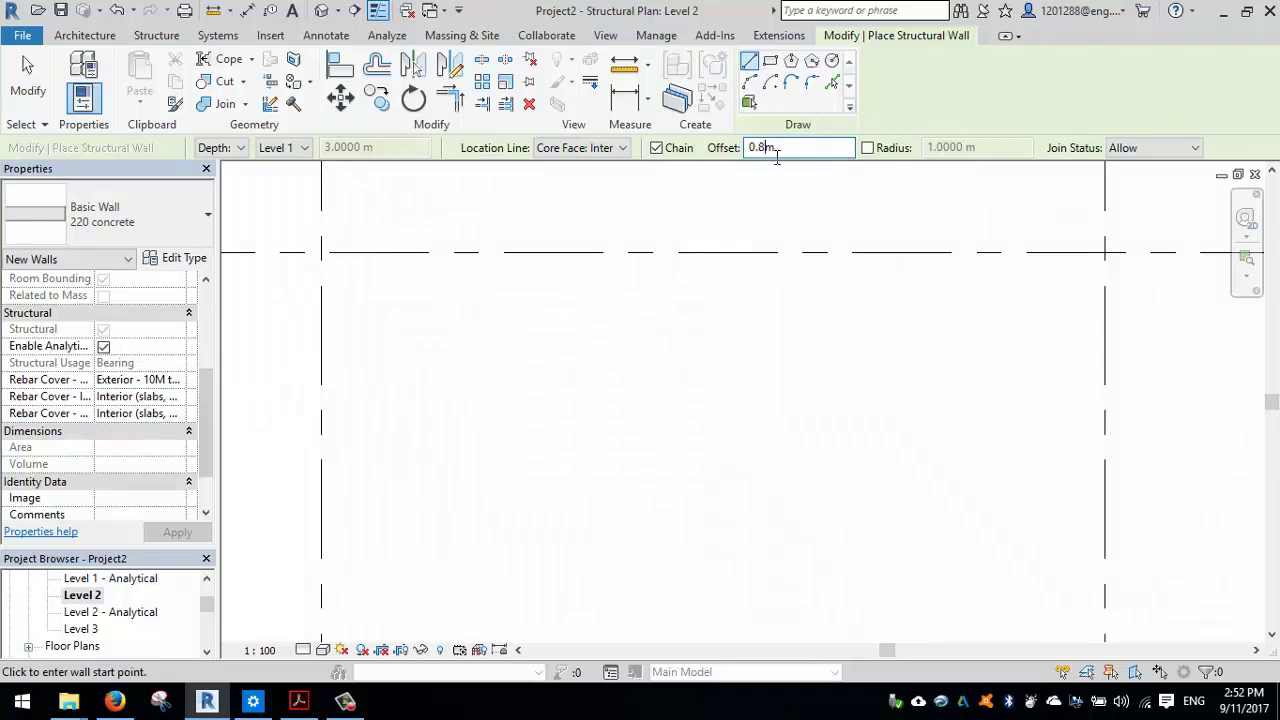
click(622, 148)
click(590, 237)
click(350, 253)
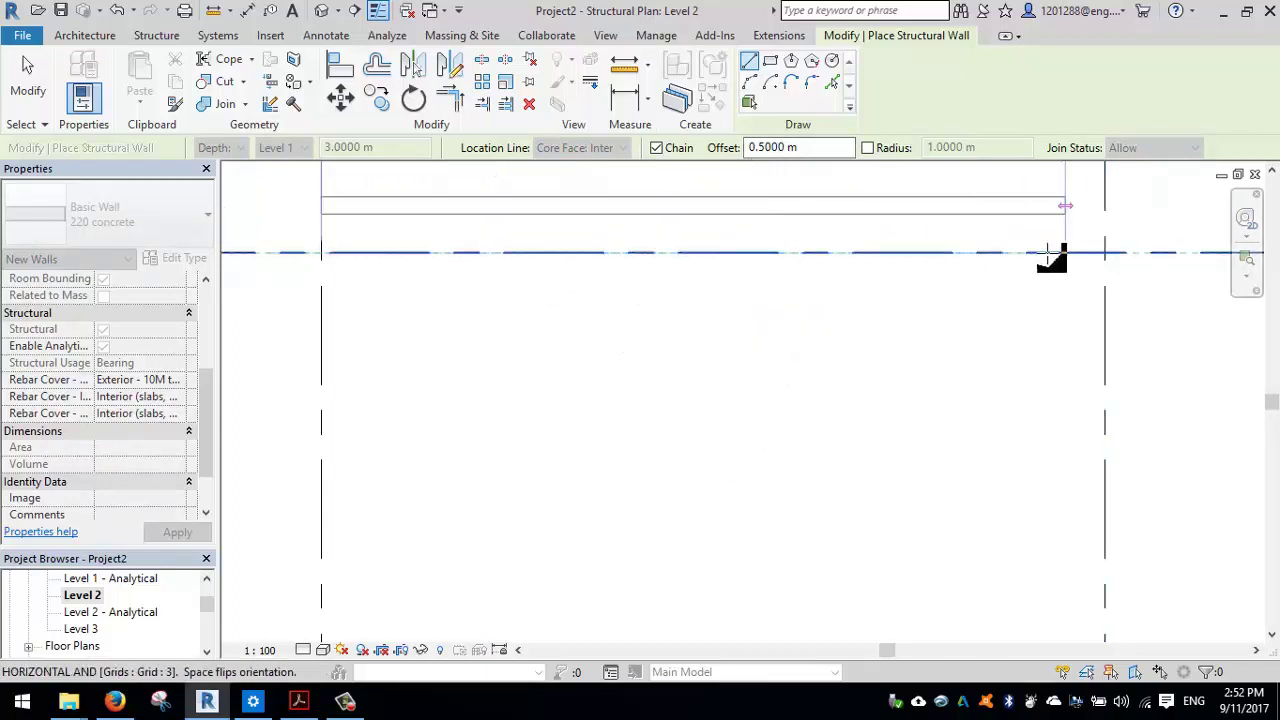
key(Escape)
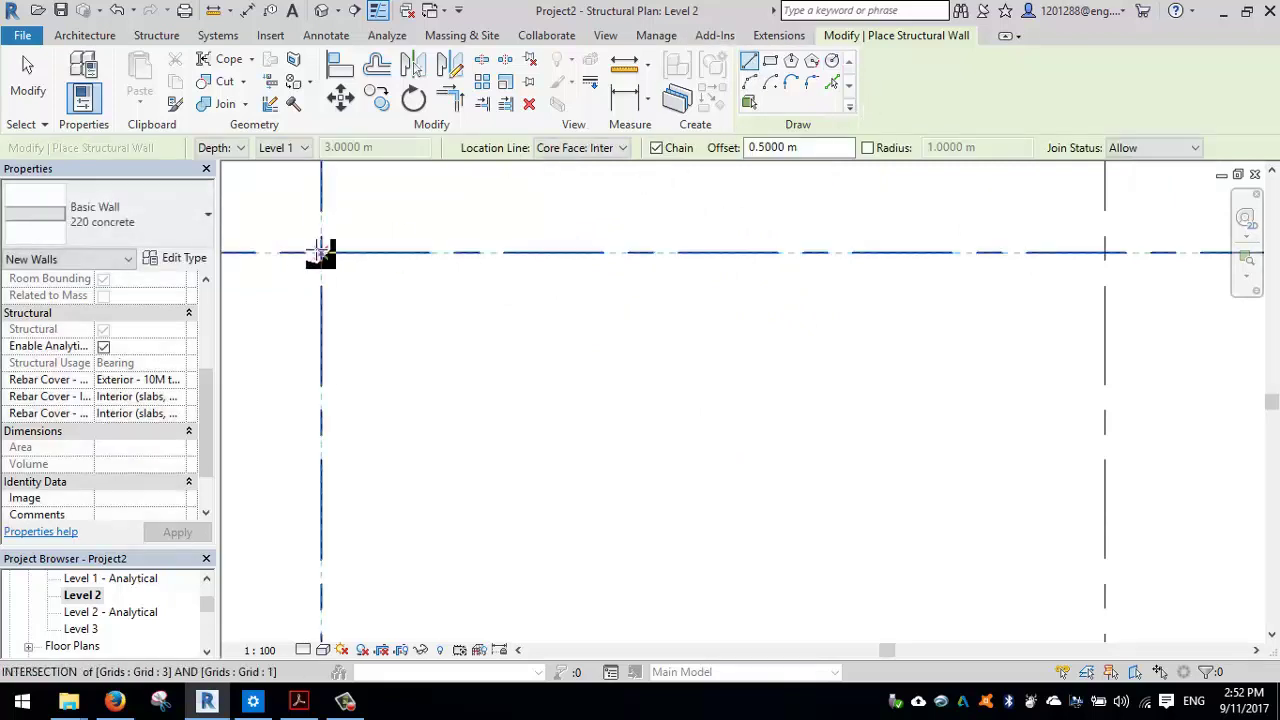
click(321, 252)
key(Escape)
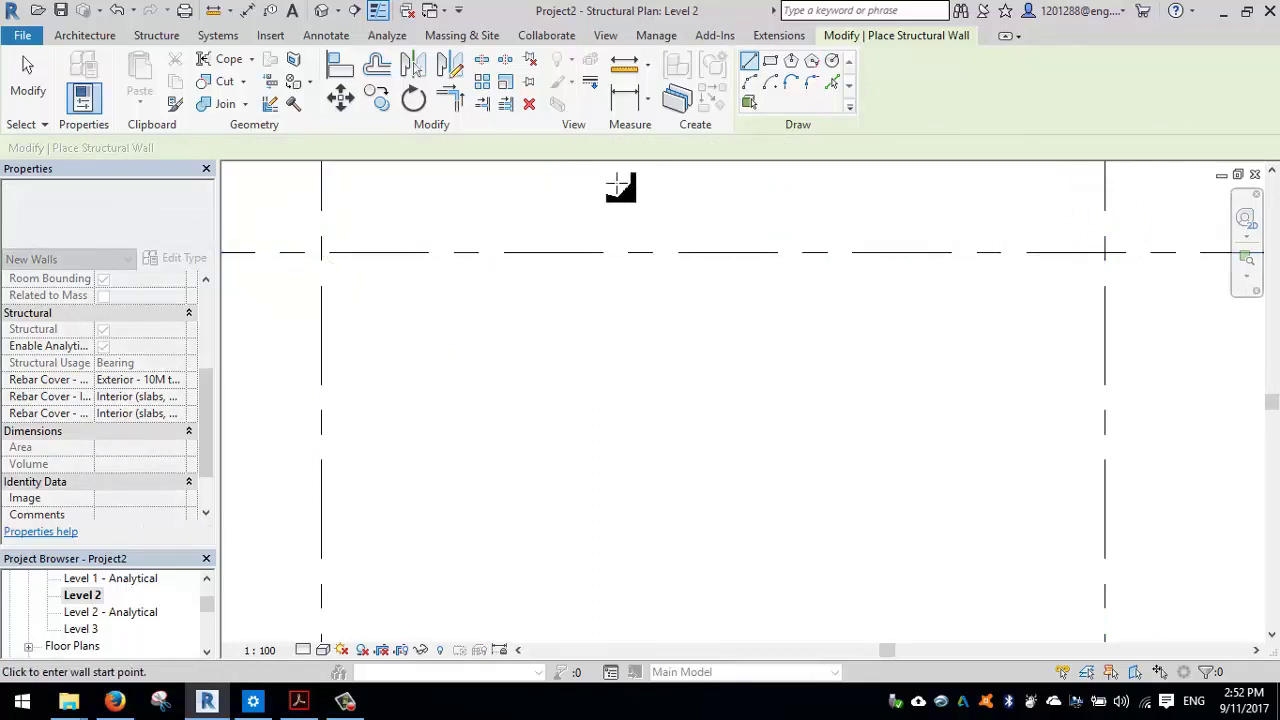
Draw a 220 concrete wall along grid 3 from grid 1 to grid 2 with location line Wall Centerline and zero offset
click(600, 147)
click(600, 166)
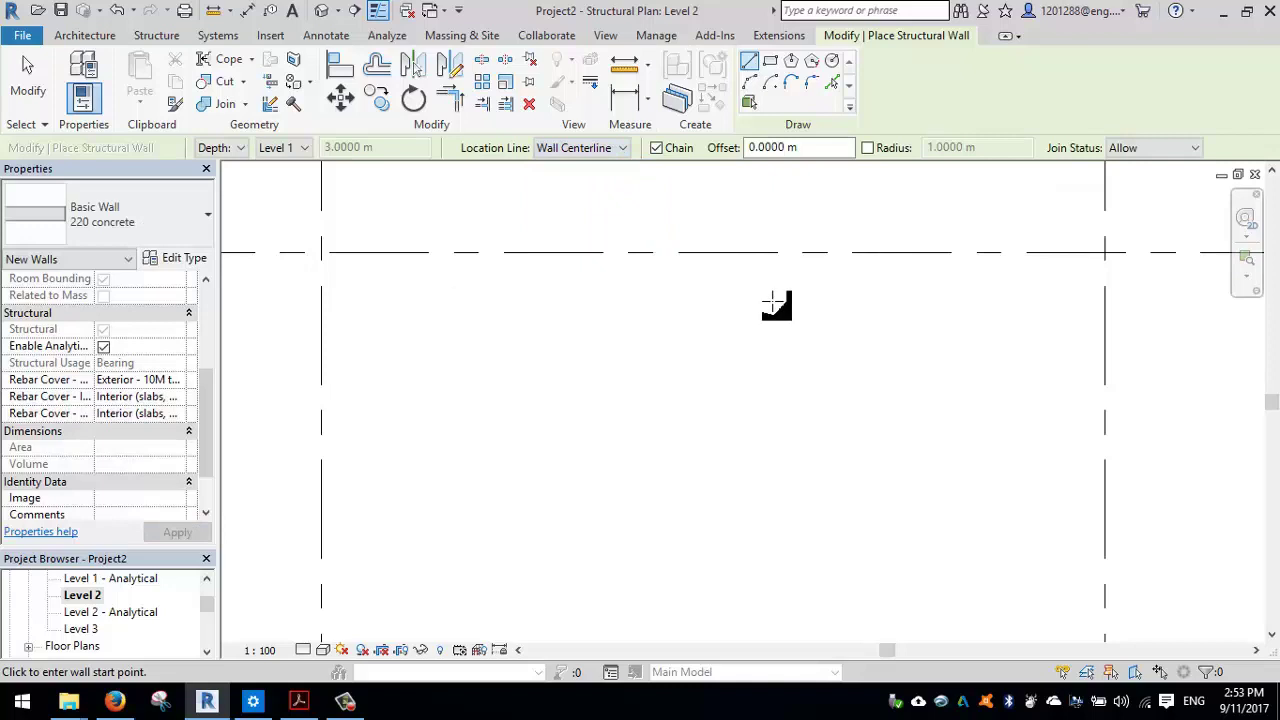
click(321, 252)
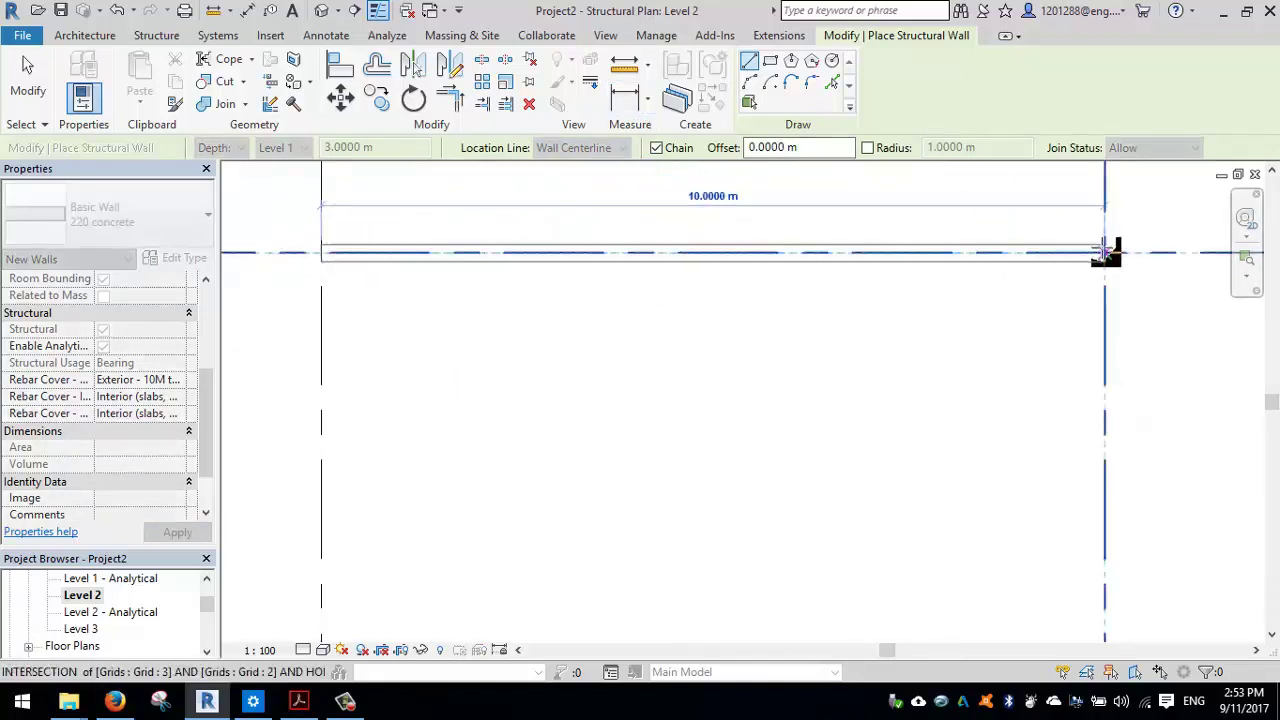
click(1105, 252)
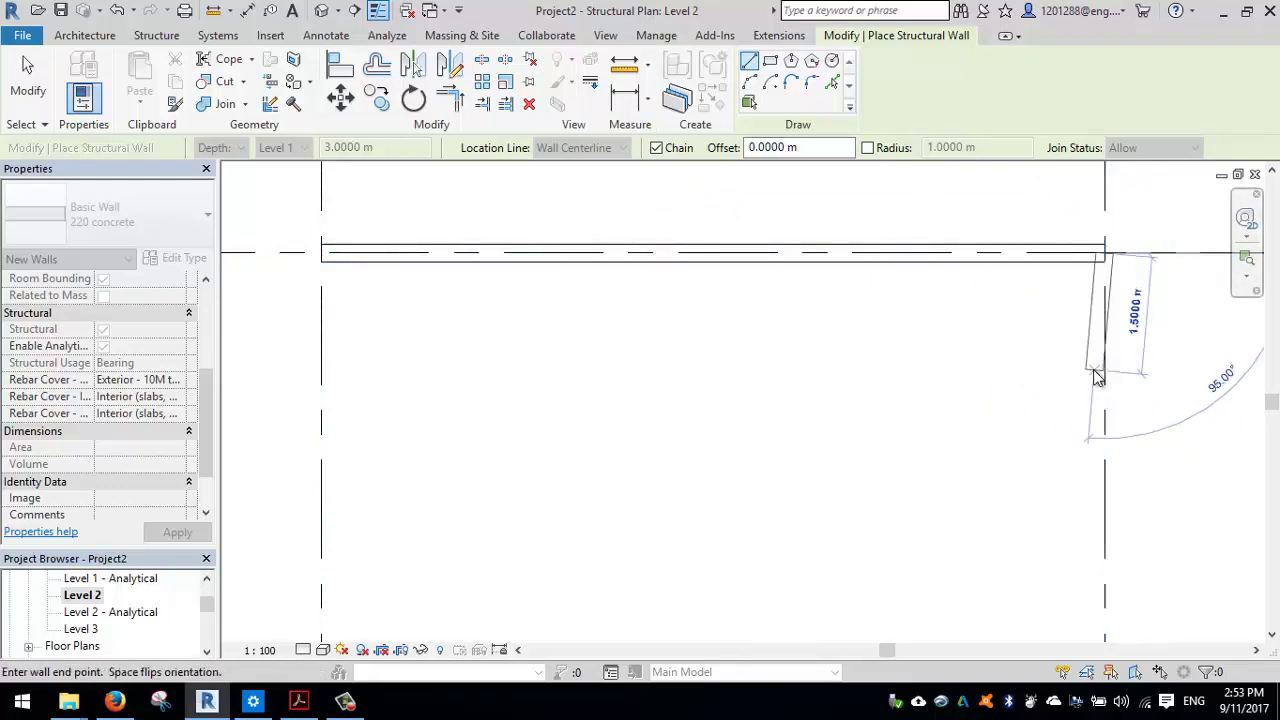
key(Escape)
key(Escape)
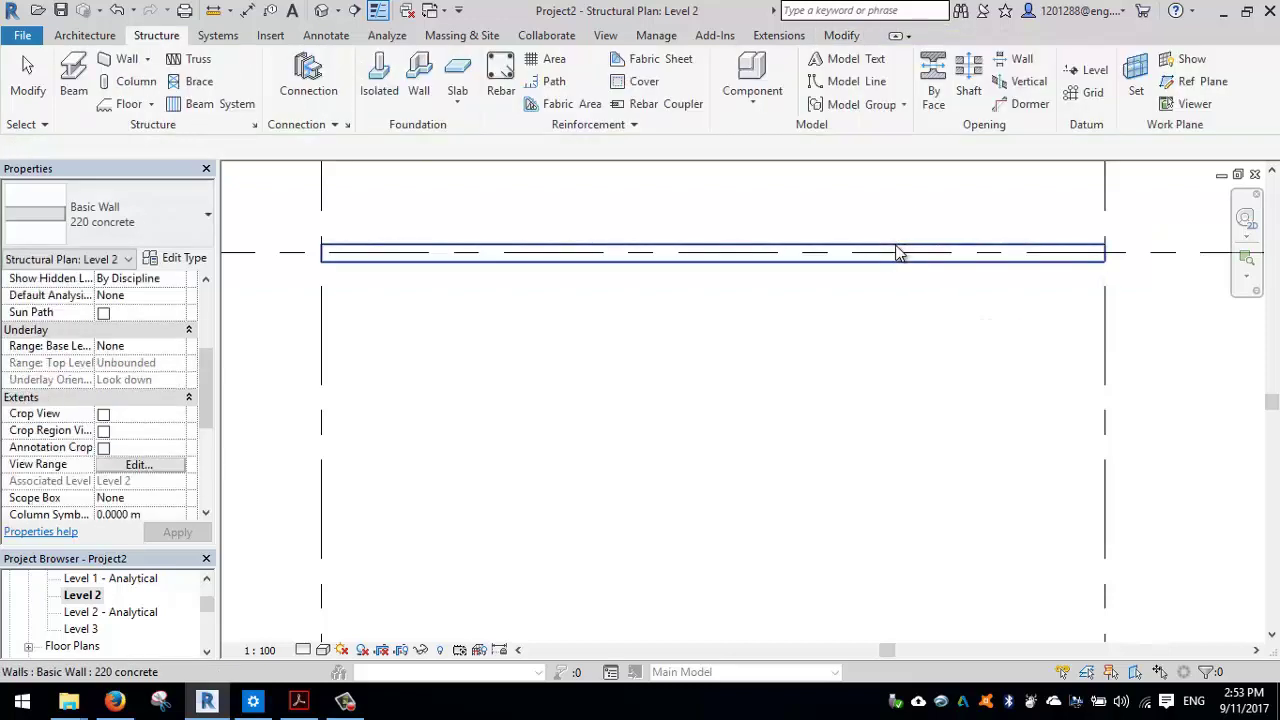
Delete the centerline-placed wall on grid 3
click(896, 252)
click(880, 243)
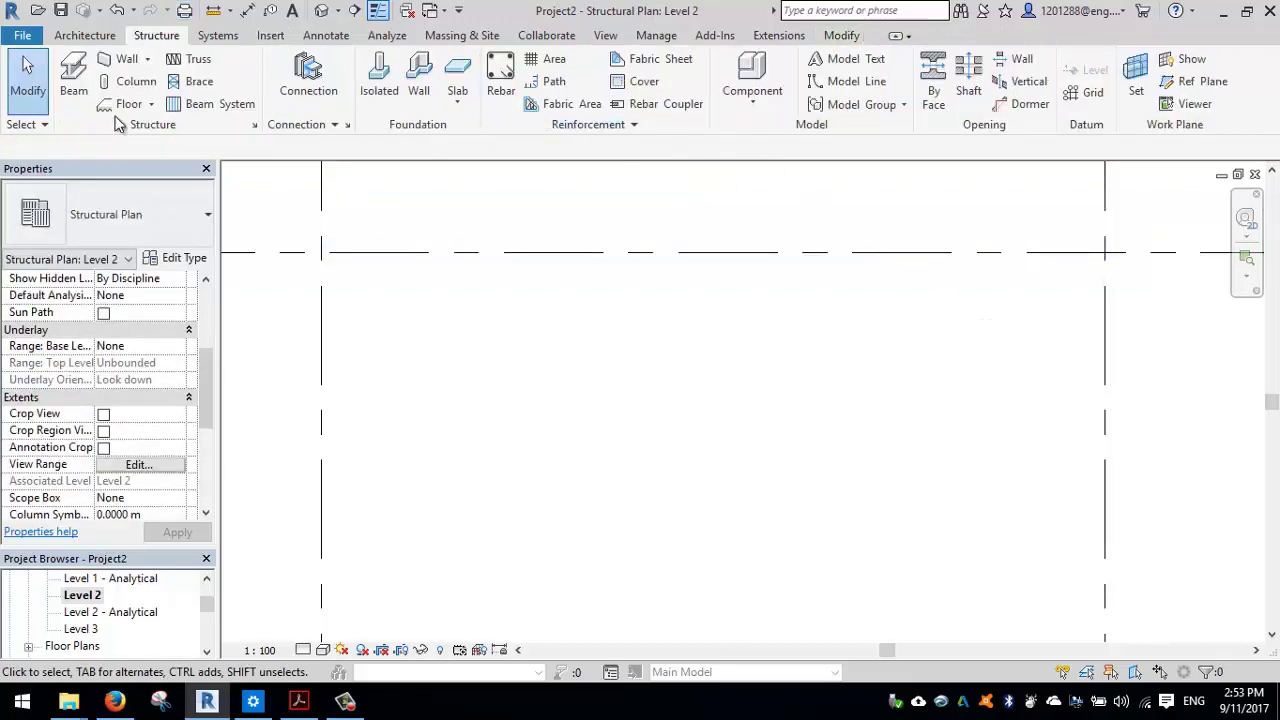
Start a chained structural wall with a 2 m corner radius and draw its first segment along grid 3 from grid 1 to grid 2
click(150, 60)
click(170, 89)
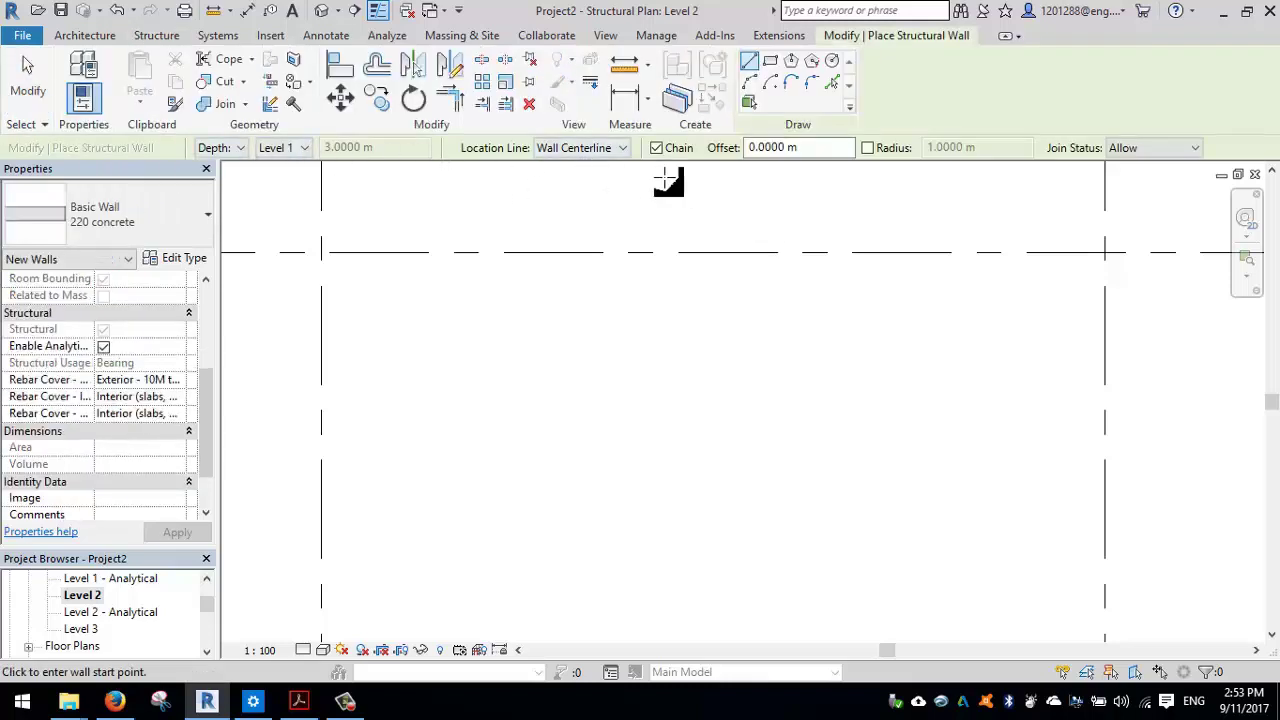
click(868, 148)
double_click(942, 147)
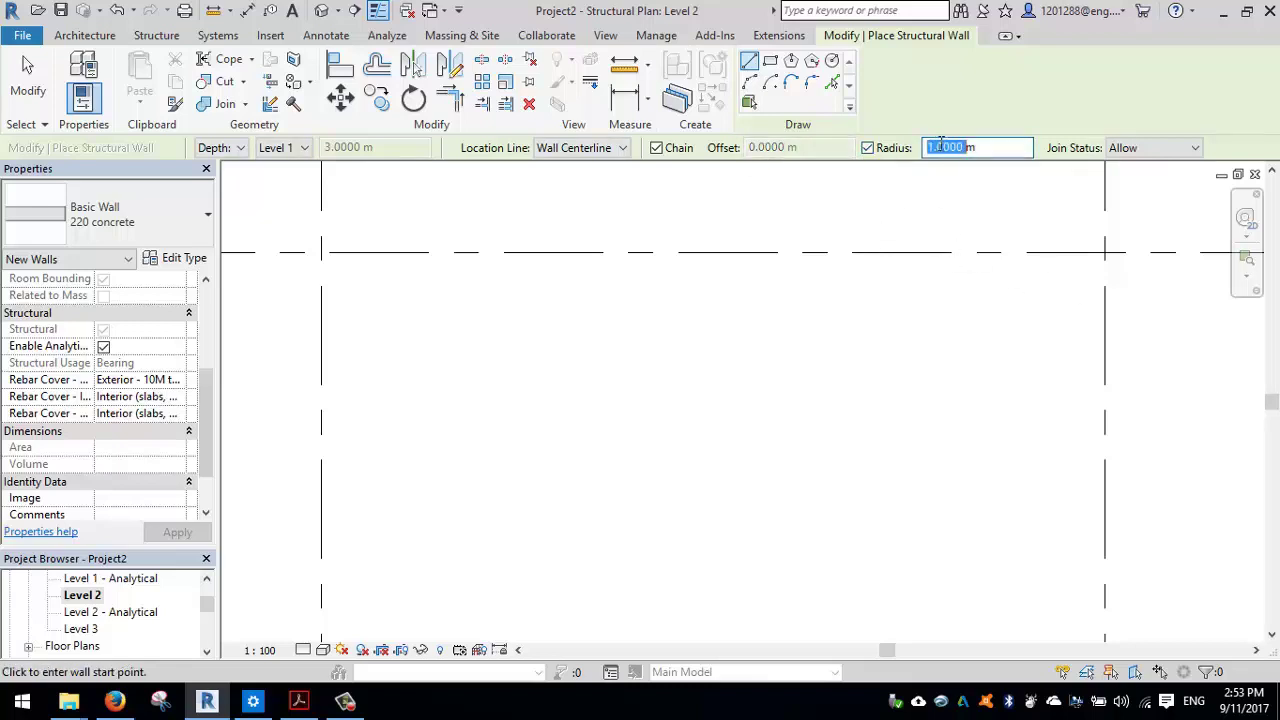
click(321, 253)
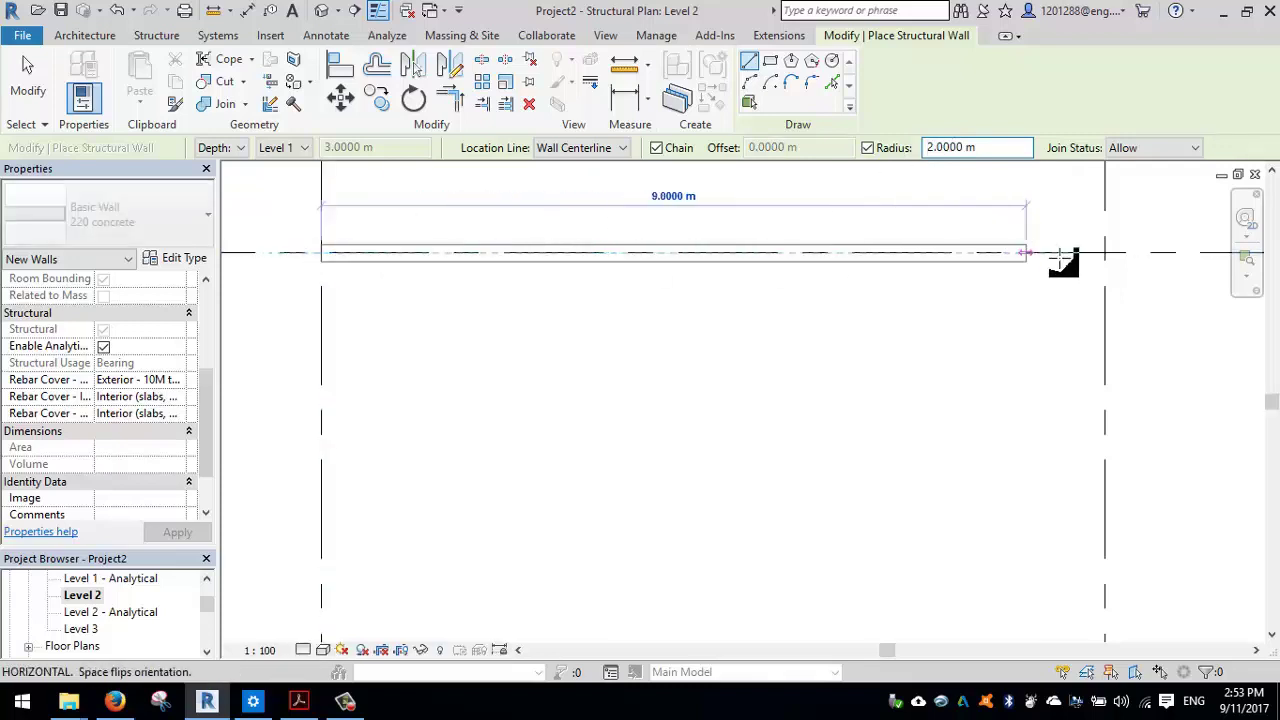
click(1106, 252)
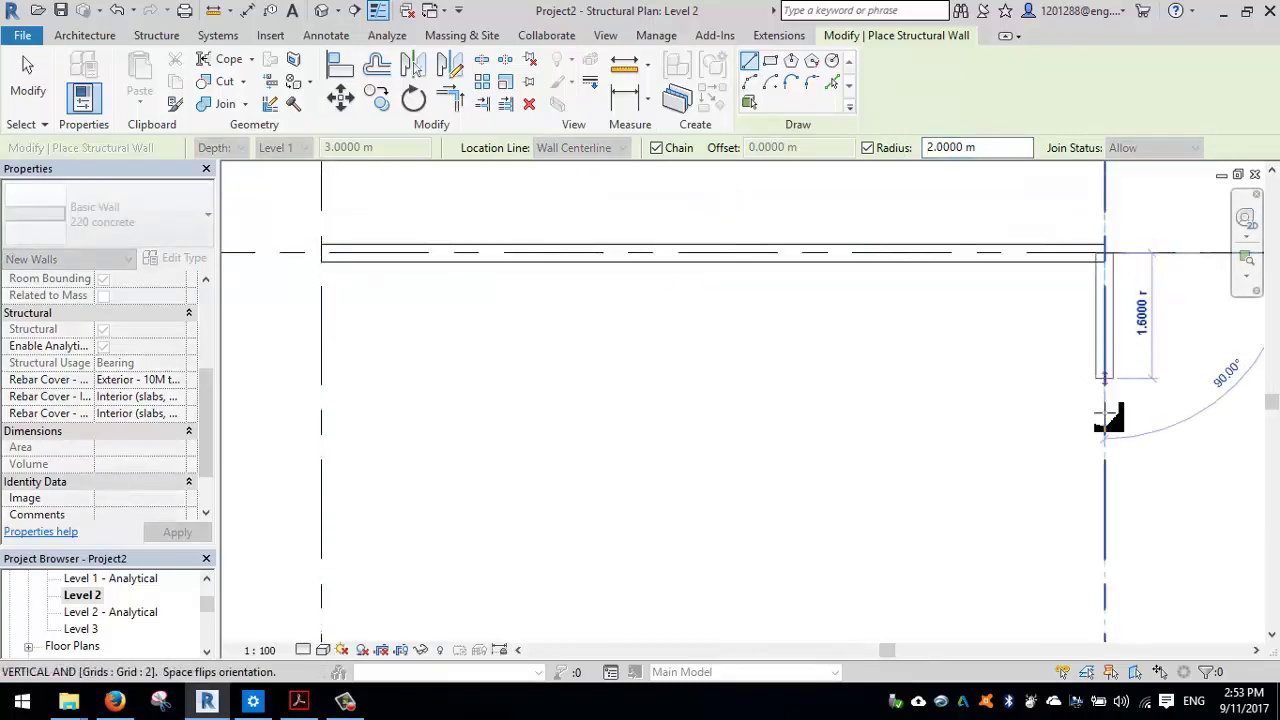
Continue the rounded chain down grid 2 and back along the lower grid to grid 1, closing the loop along grid 1 without a radius
scroll(1103, 520, down, 3)
middle_drag(1103, 520, 977, 400)
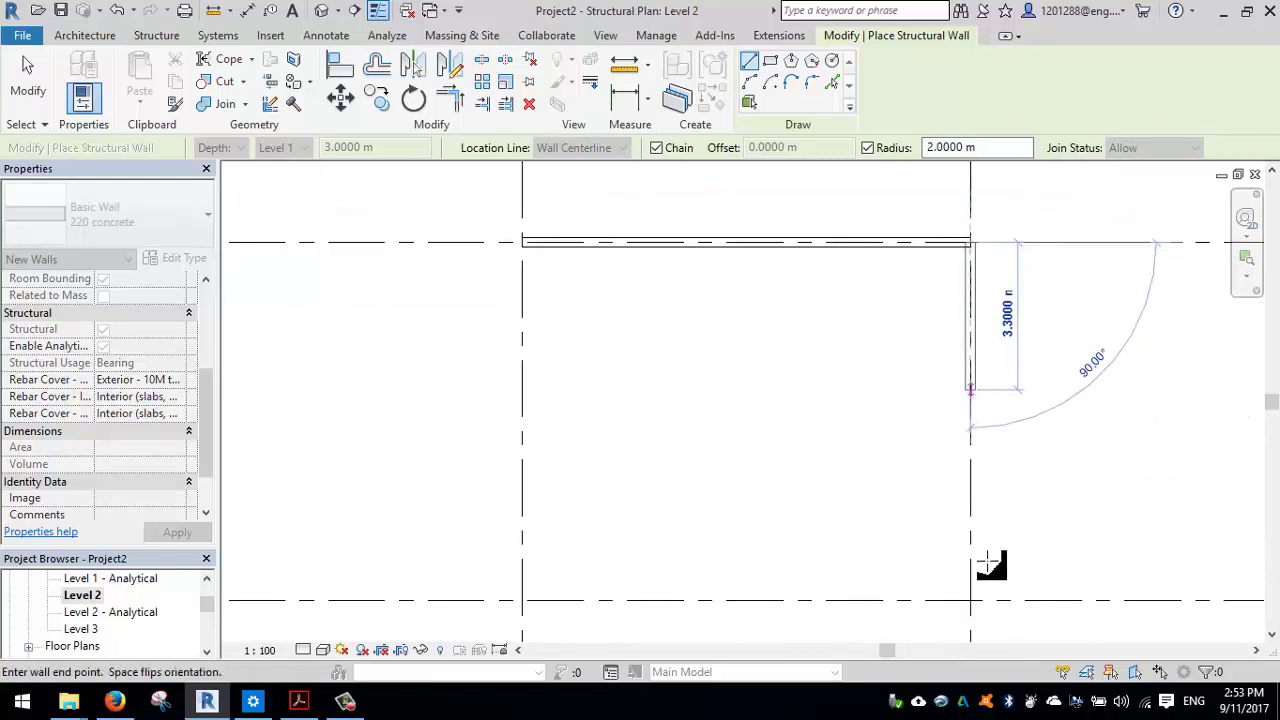
click(971, 600)
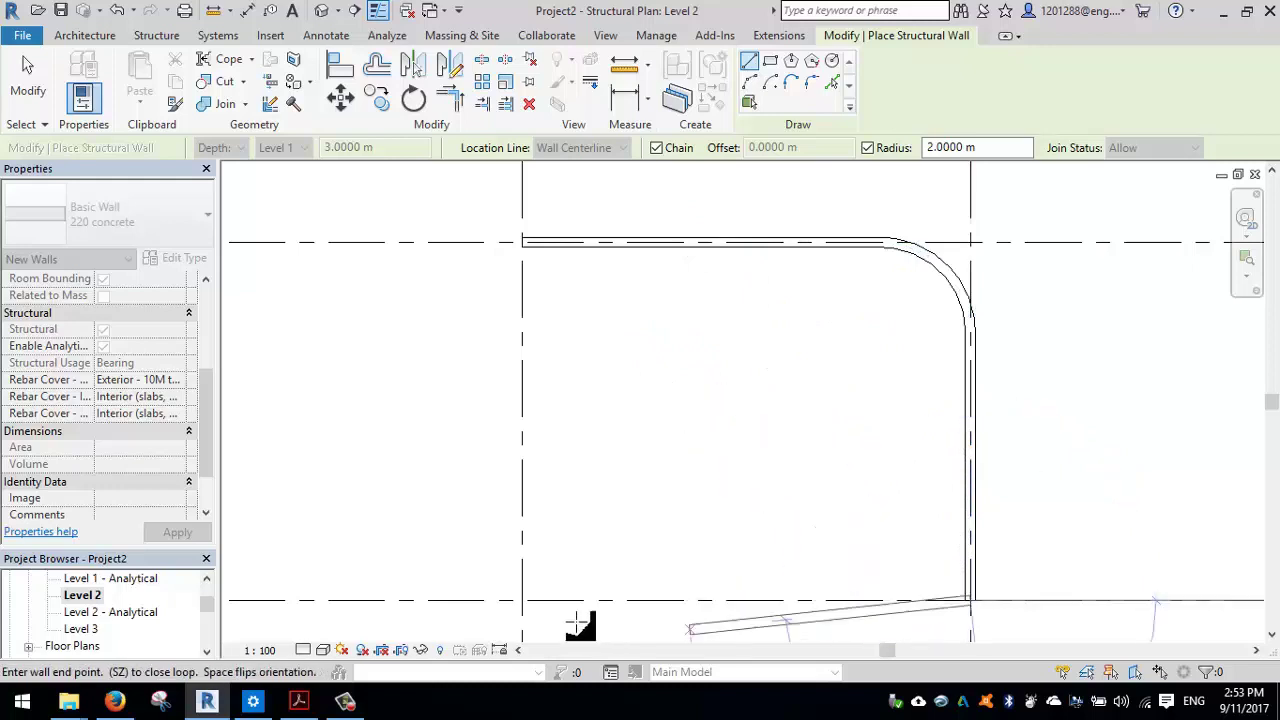
click(521, 601)
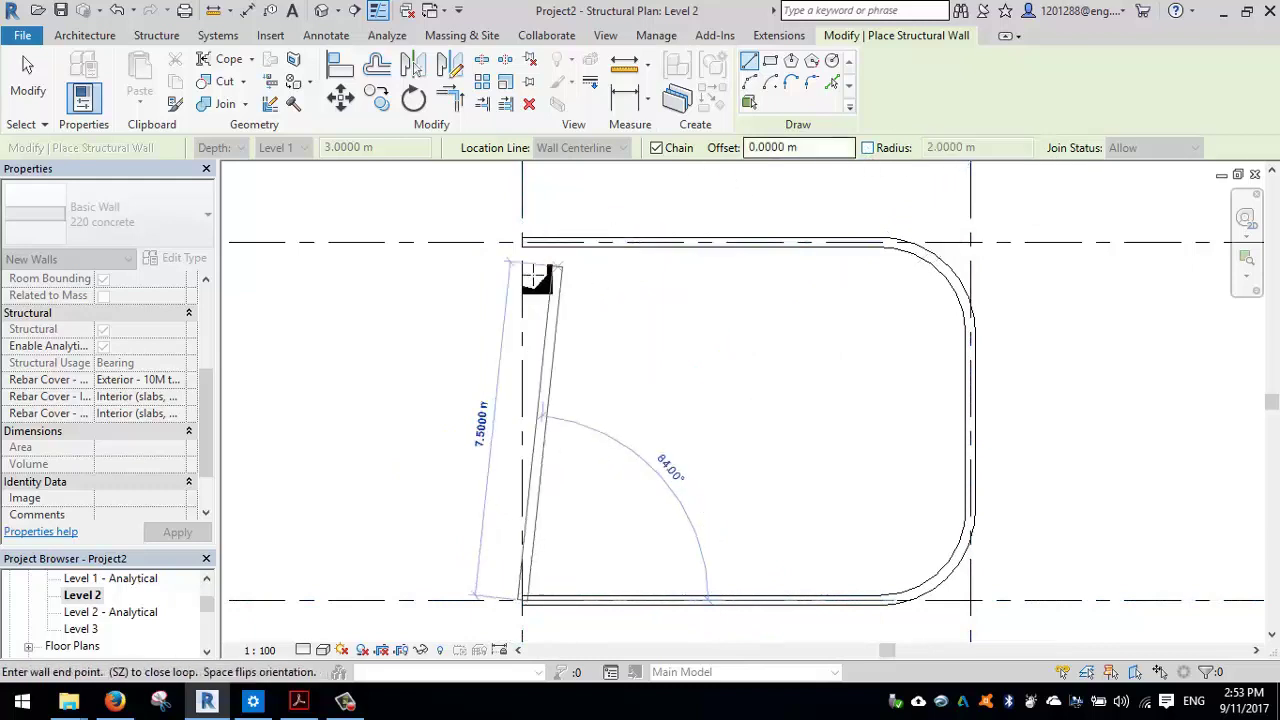
click(522, 243)
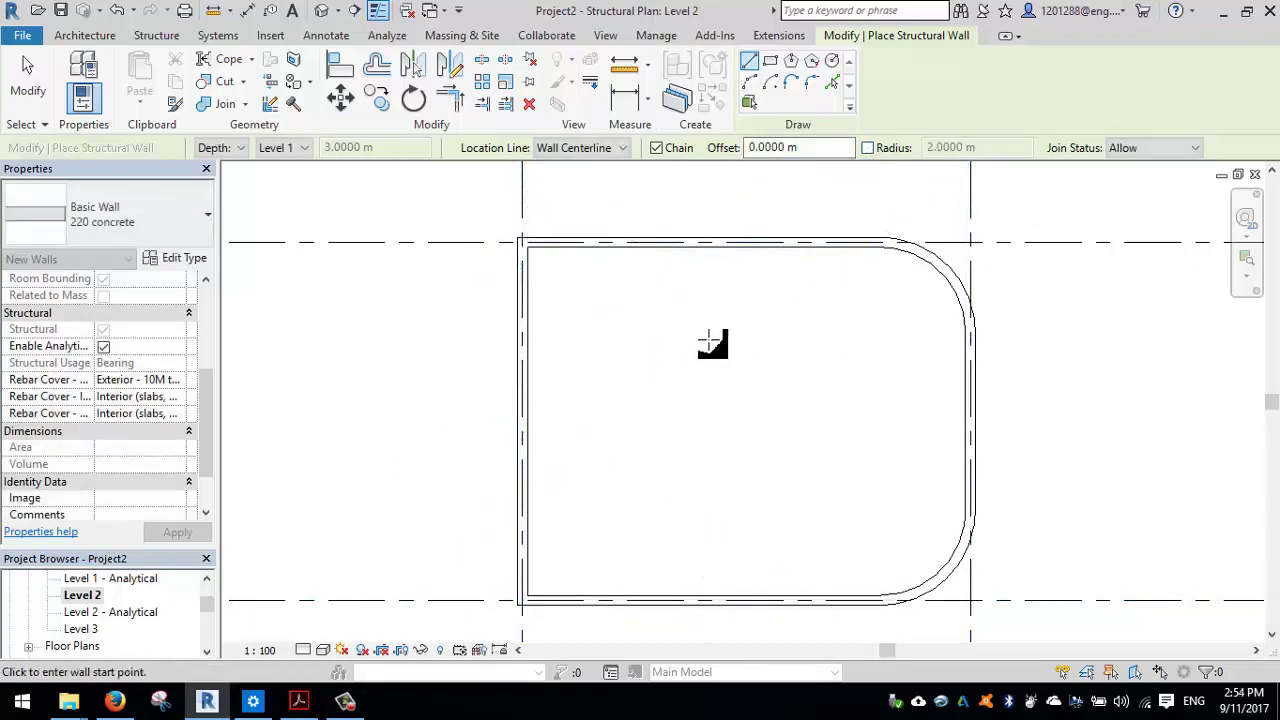
Examine the closed wall loop and its rounded corners from several angles in the 3D view, ending the wall command
click(320, 12)
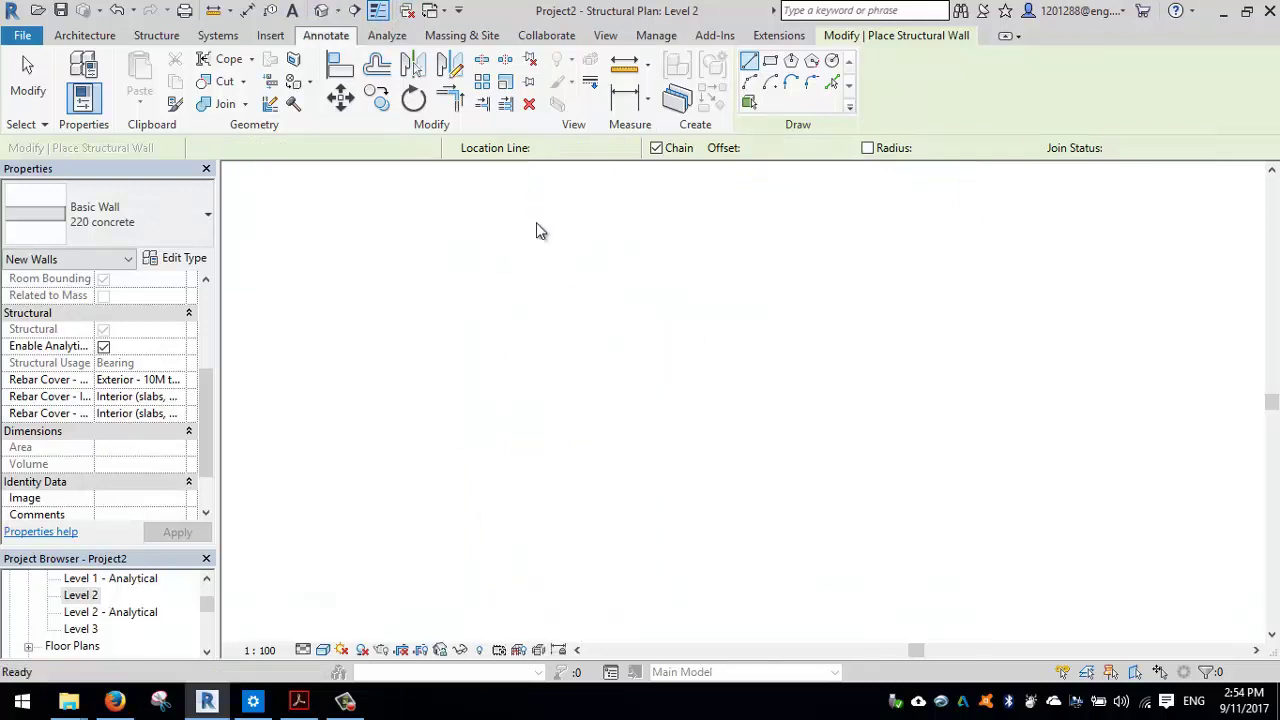
shift+middle_drag(534, 357, 680, 503)
shift+middle_drag(560, 470, 565, 581)
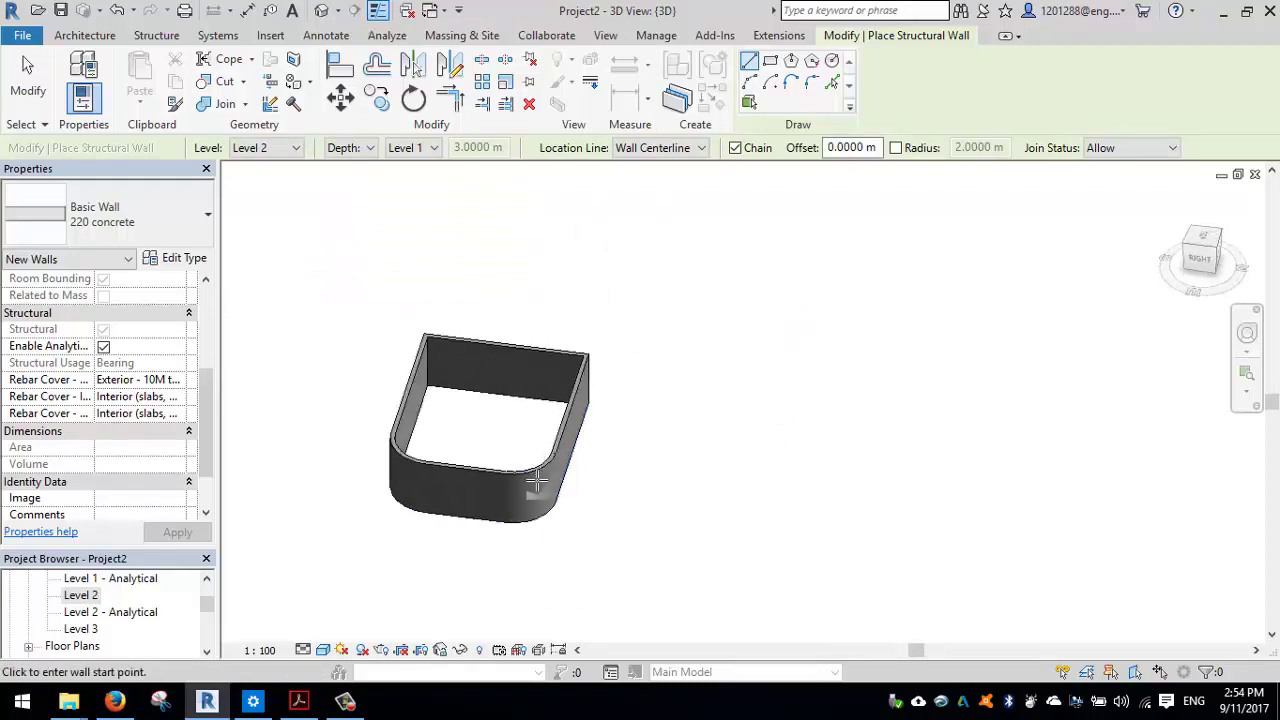
shift+middle_drag(457, 474, 437, 432)
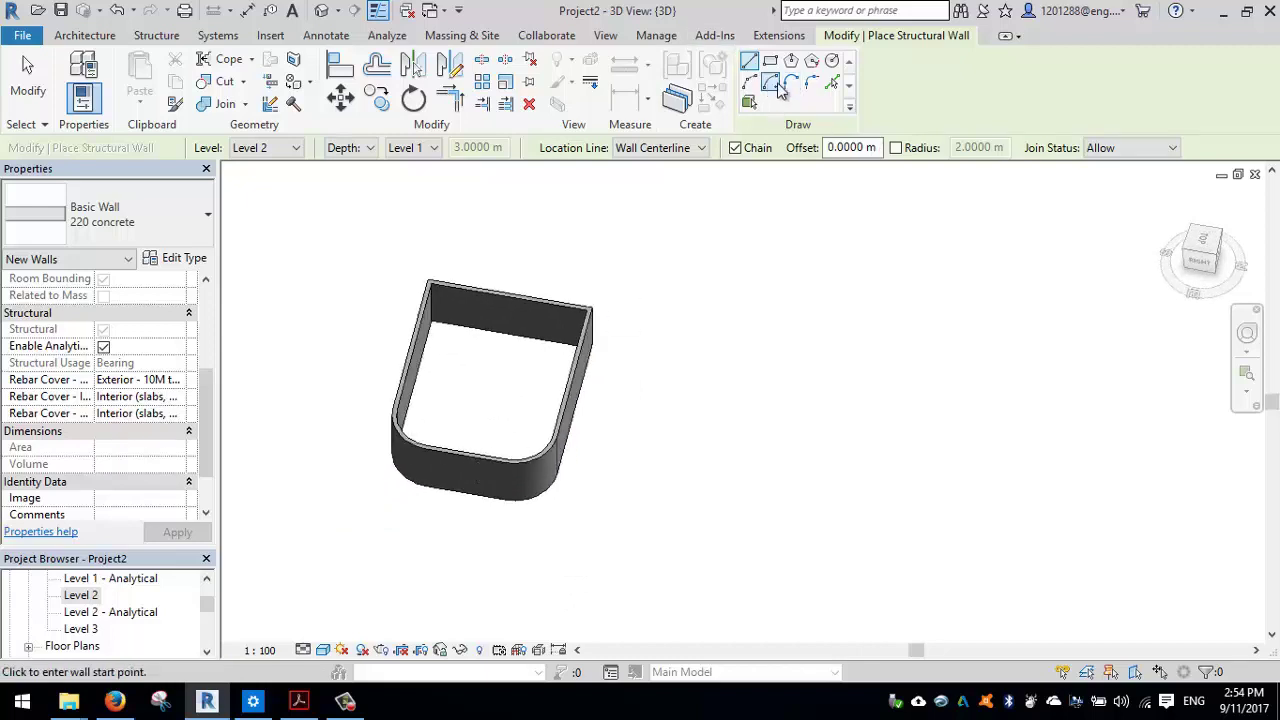
key(Escape)
key(Escape)
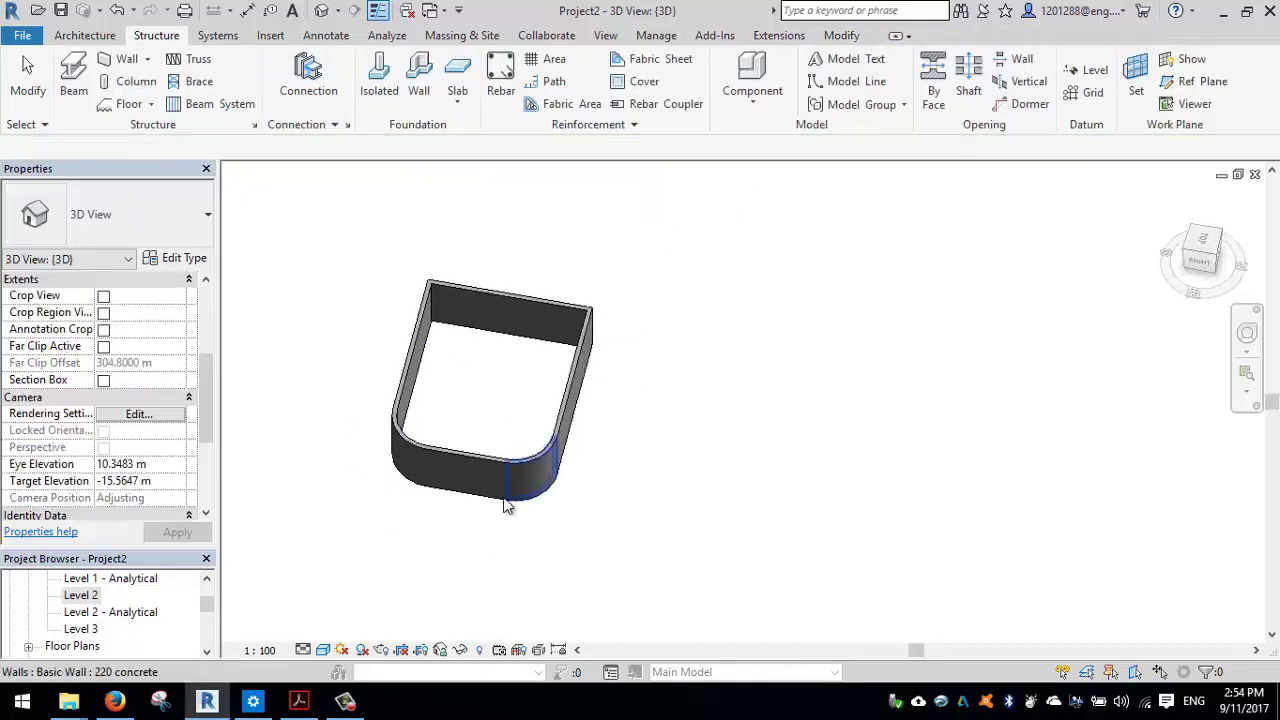
shift+middle_drag(566, 368, 737, 346)
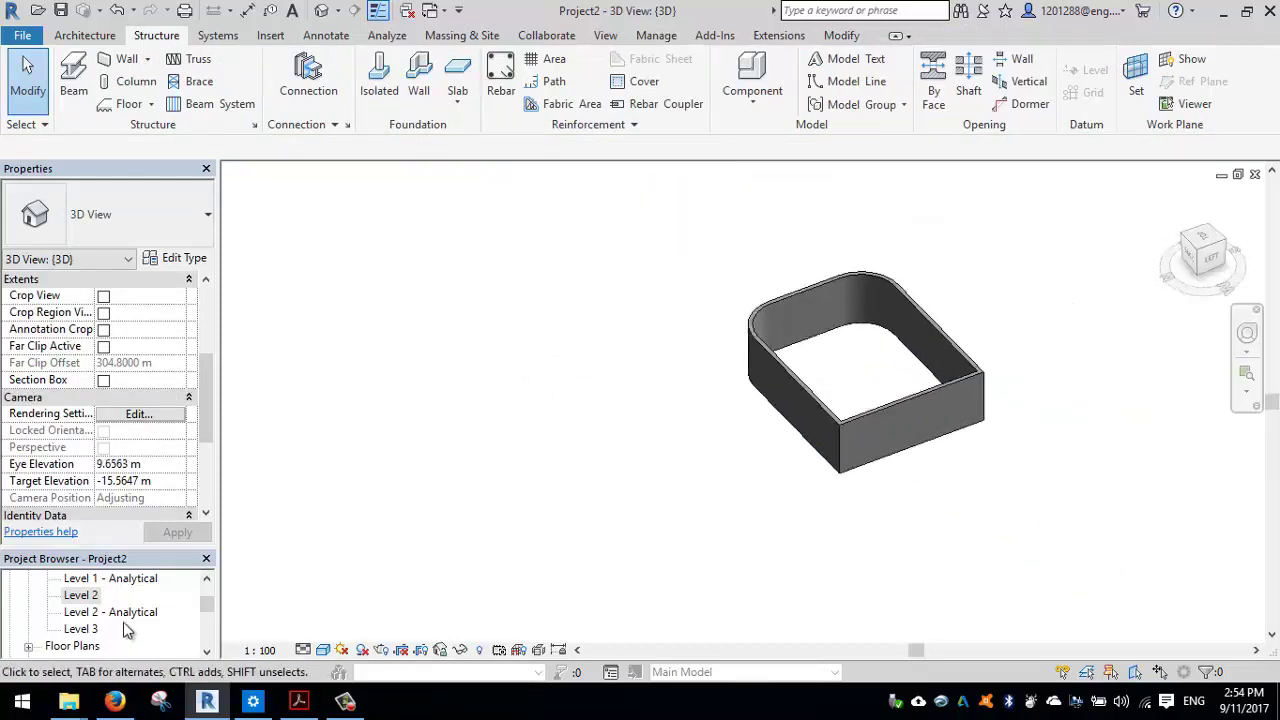
Check the walls in the Level 2 plan and the South elevation
double_click(88, 597)
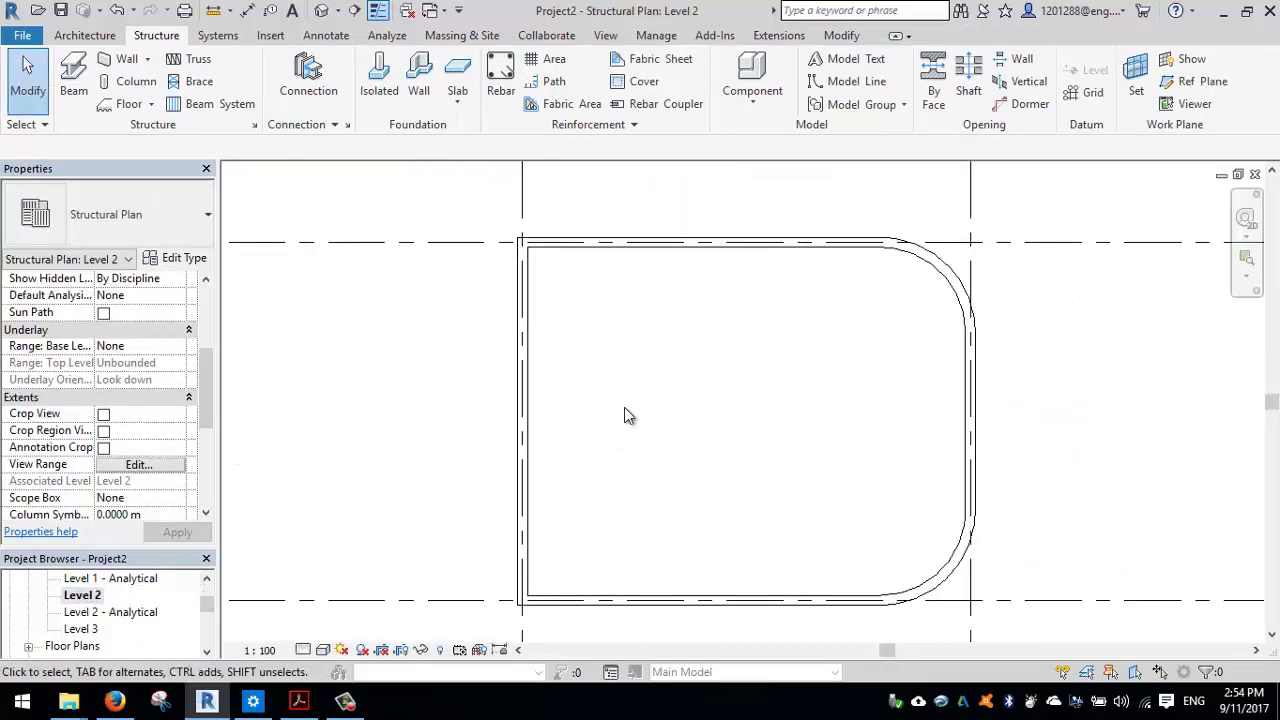
scroll(112, 612, down, 4)
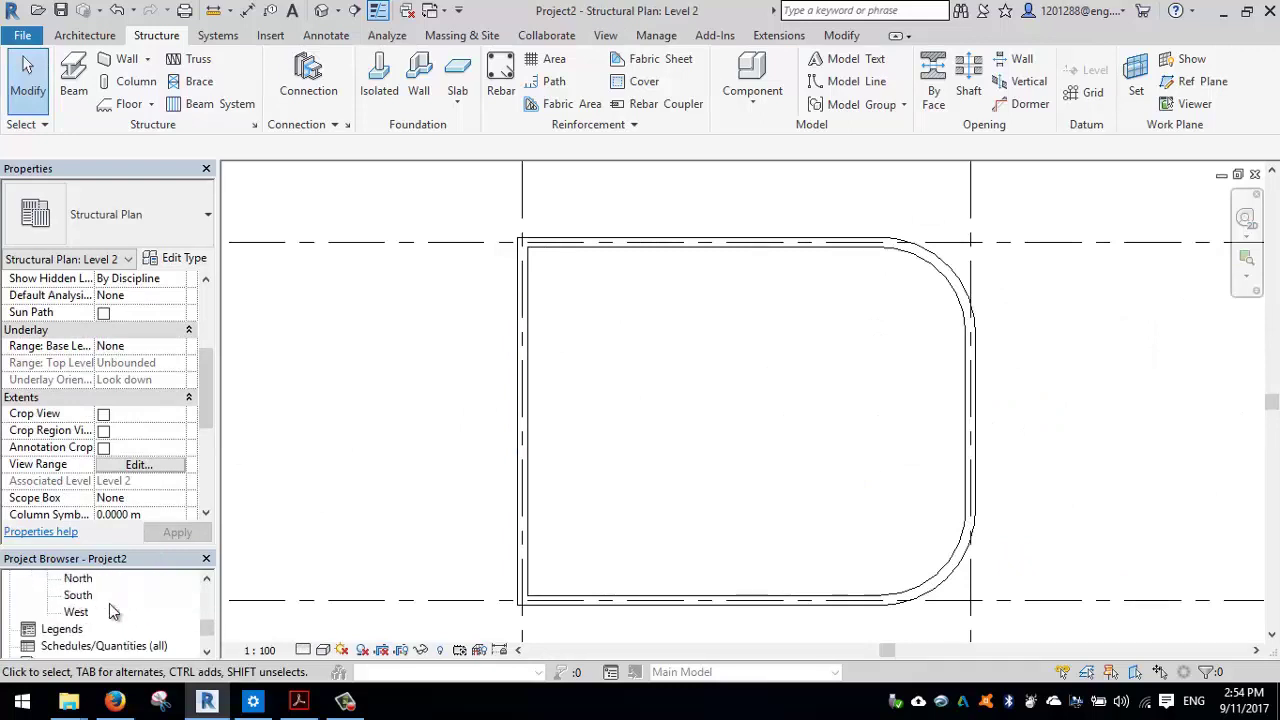
double_click(79, 596)
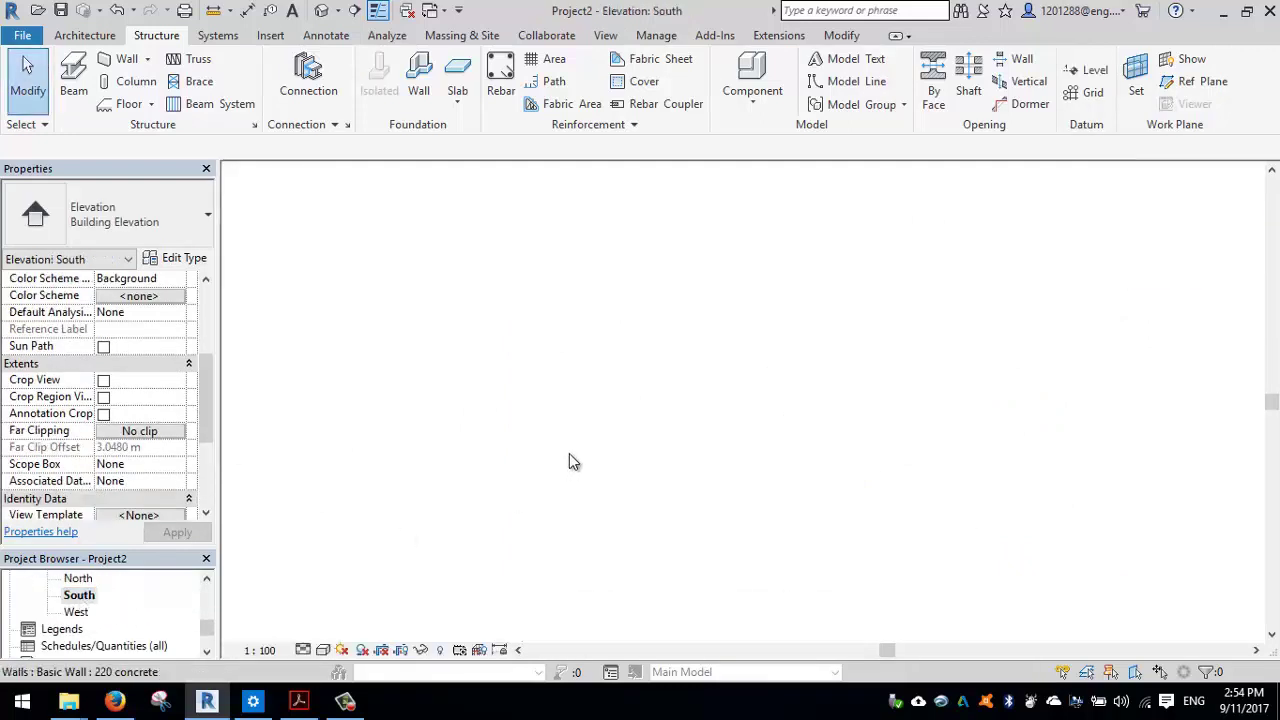
scroll(667, 489, up, 3)
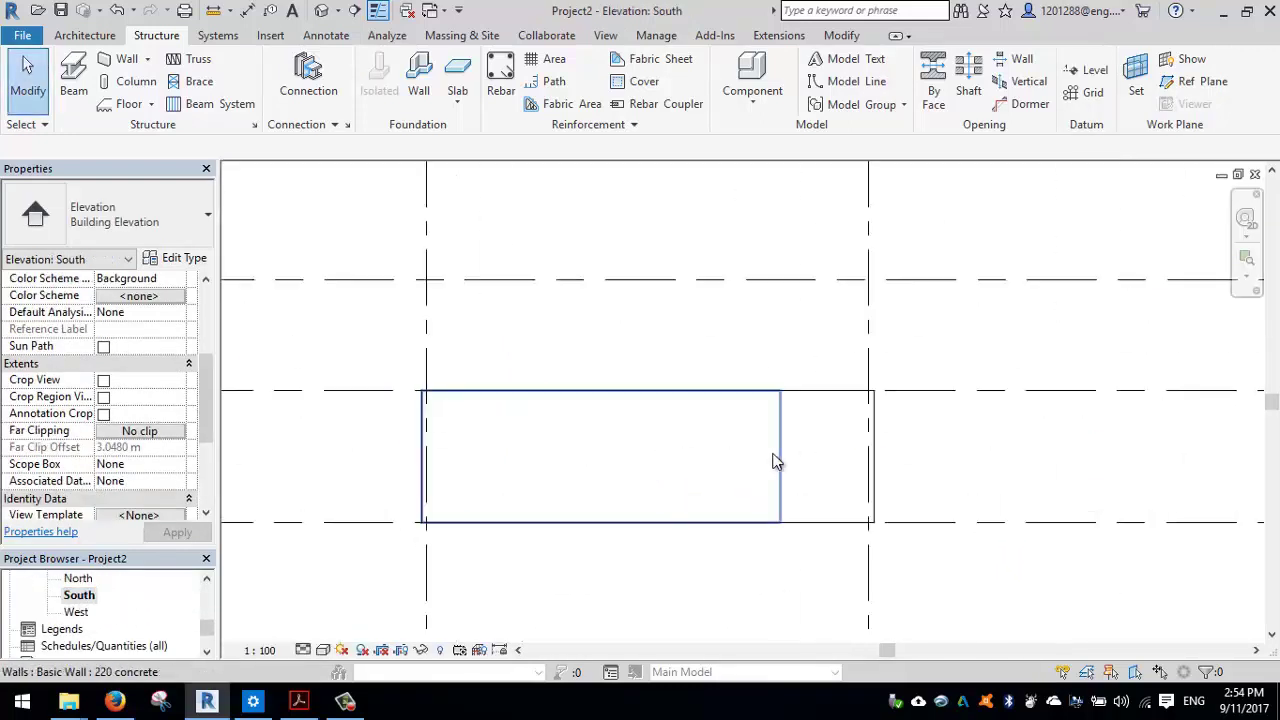
Open the 3D view and start editing the profile of the square-cornered wall along grid 1
click(321, 10)
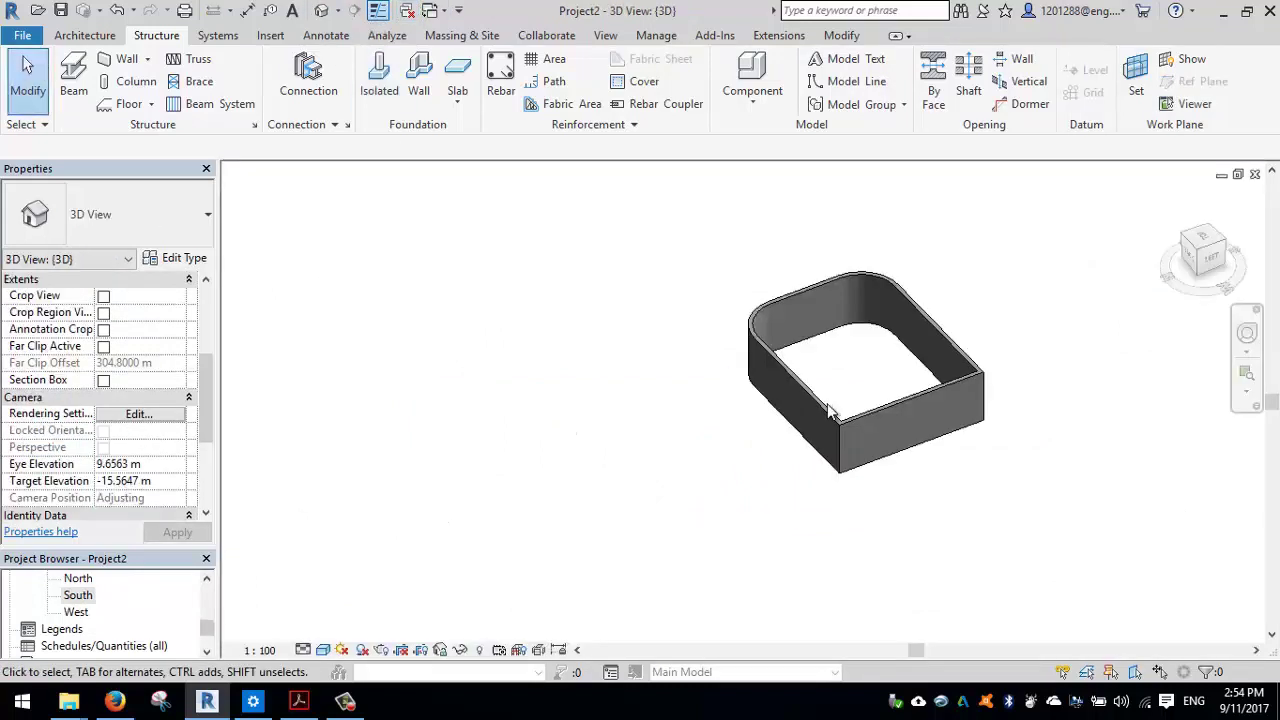
middle_drag(863, 406, 657, 314)
scroll(717, 409, up, 5)
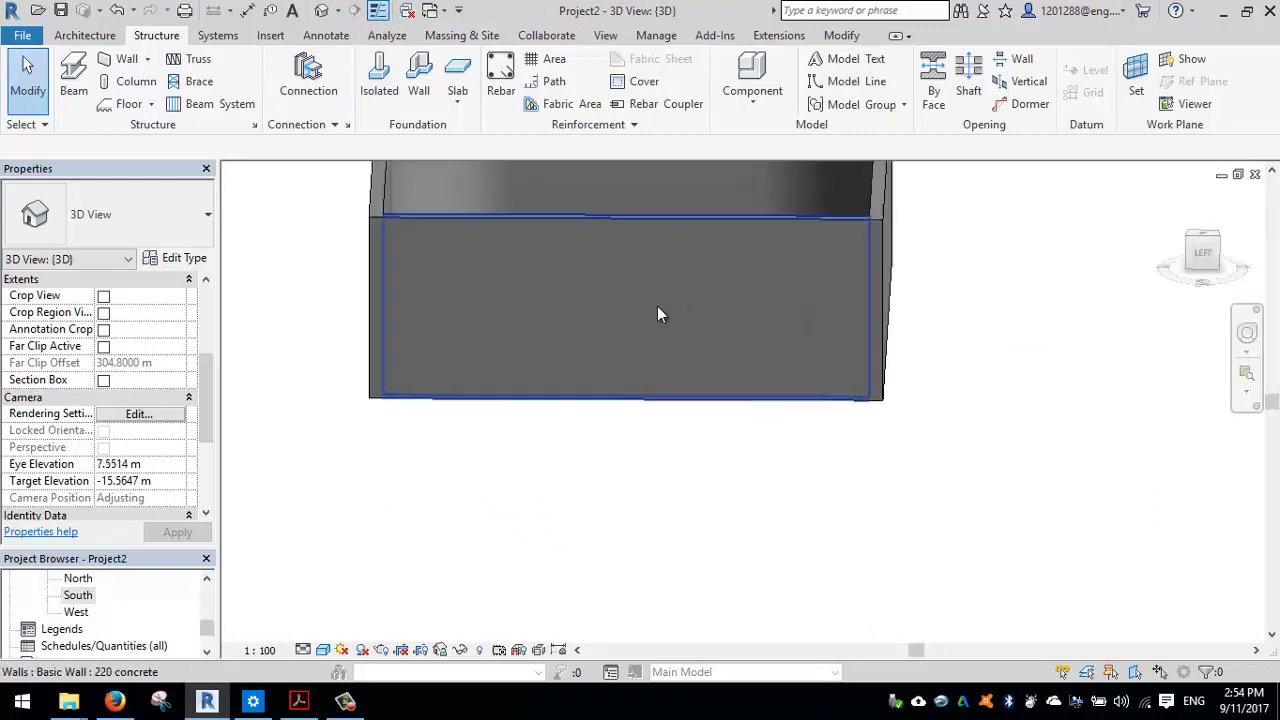
click(666, 306)
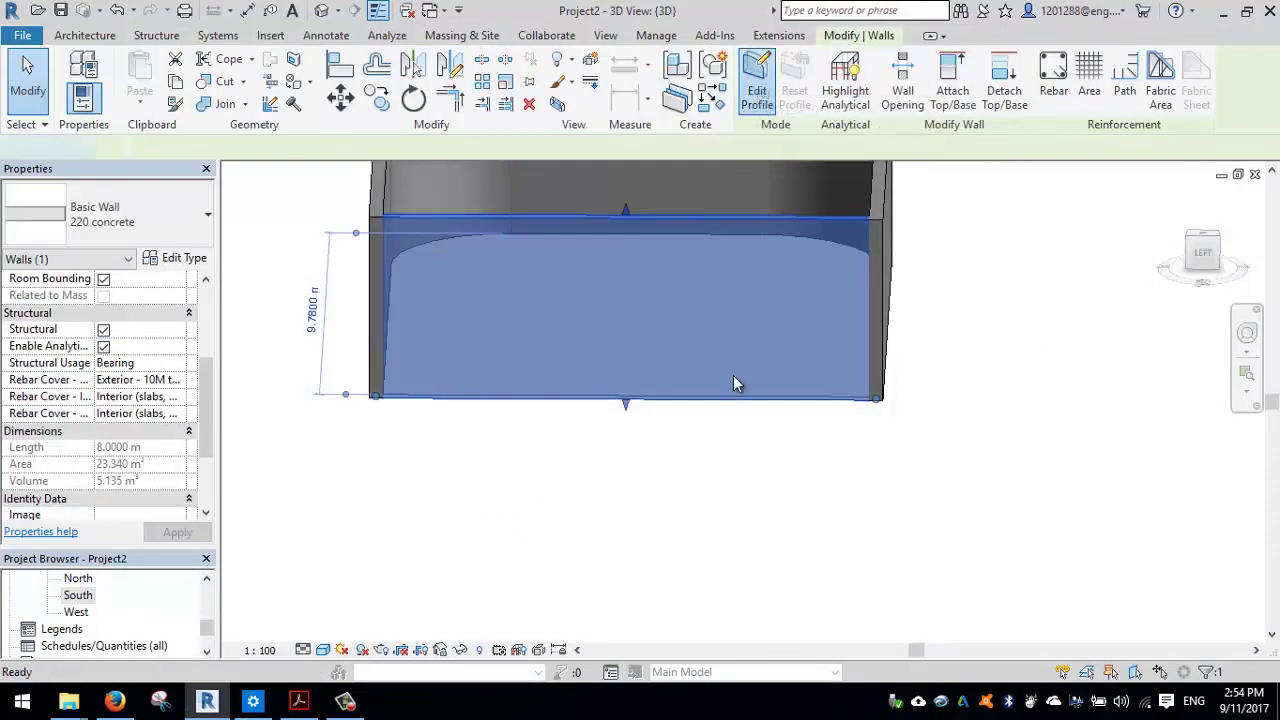
click(757, 97)
shift+middle_drag(725, 306, 690, 420)
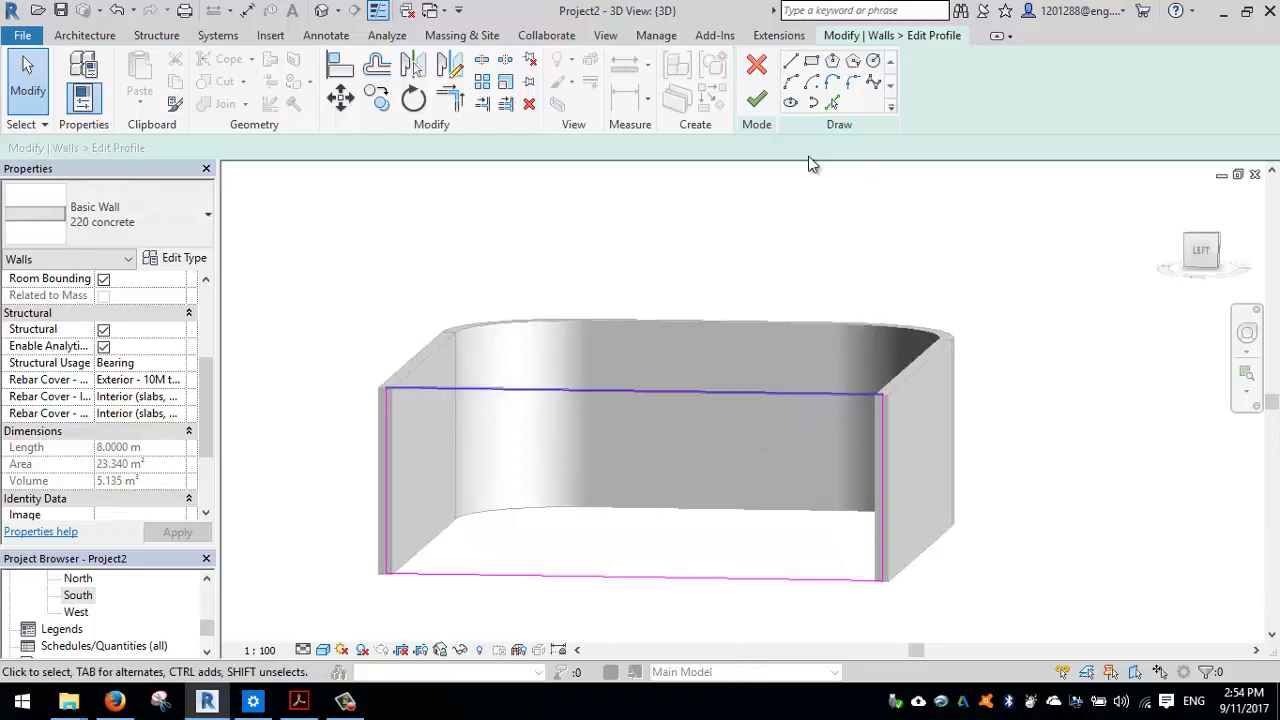
Sketch a rectangular opening about 2.3 m wide and 2.1 m high inside the wall's profile and finish the profile edit
click(811, 63)
click(706, 405)
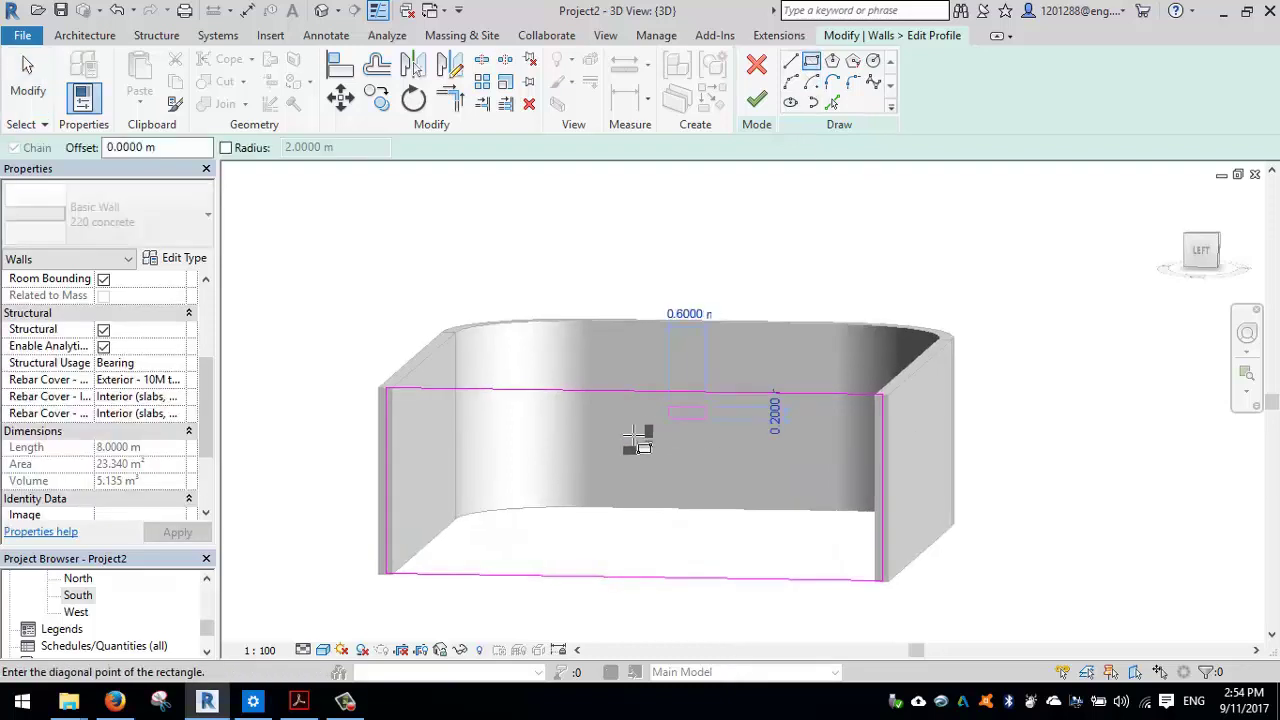
click(563, 537)
click(757, 97)
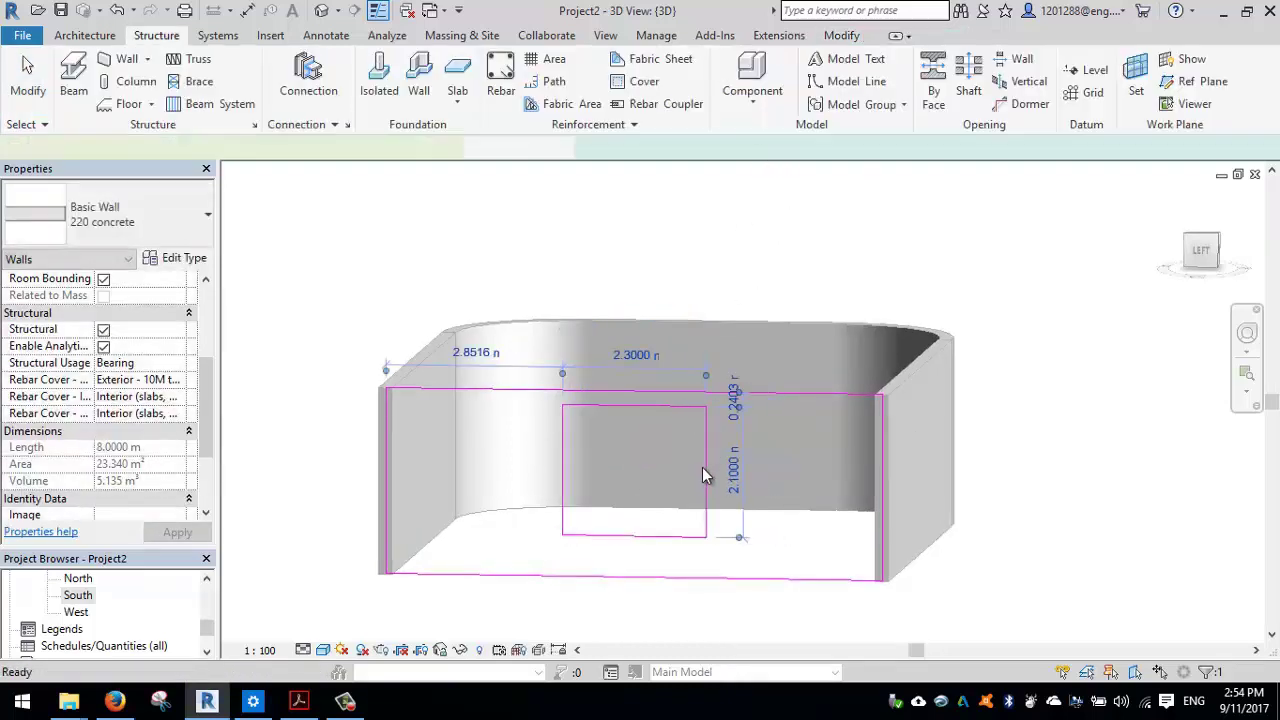
mouse_move(654, 503)
shift+middle_down()
mouse_move(703, 477)
mouse_move(677, 480)
mouse_move(669, 505)
shift+middle_up()
key(Escape)
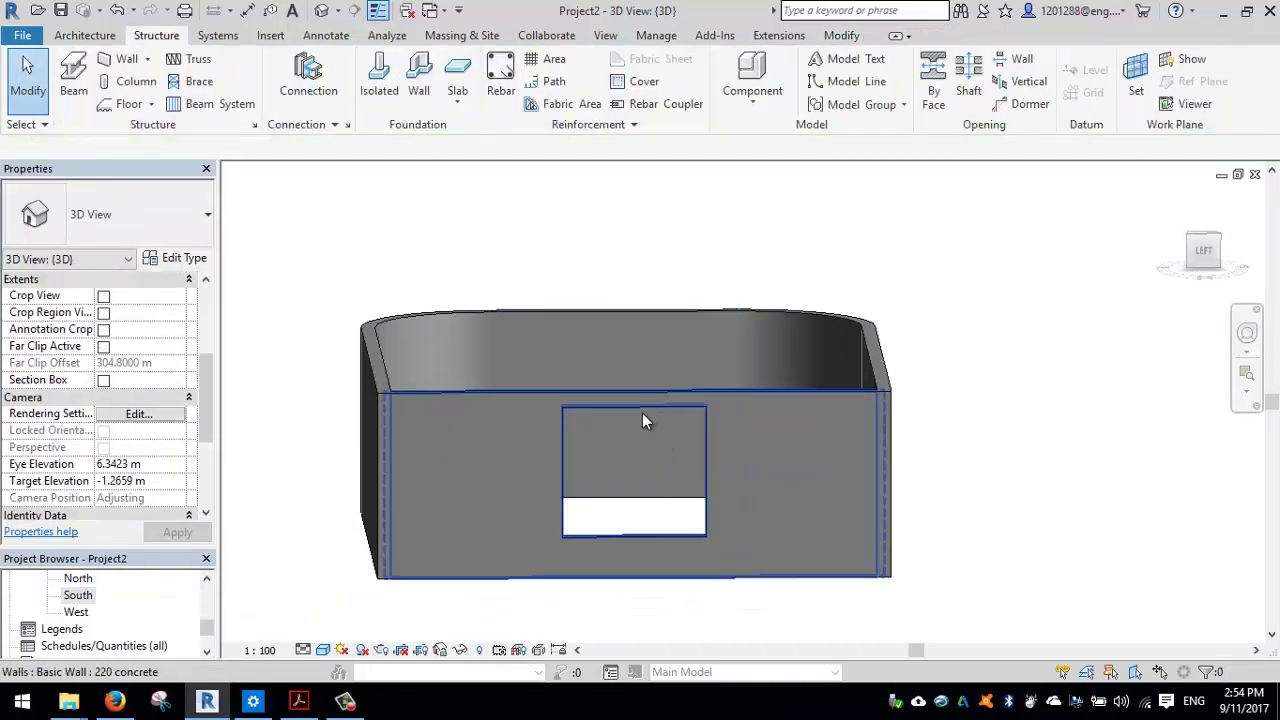
Try to raise the bottom edge of the wall with the opening using its shape handle
scroll(637, 411, up, 3)
scroll(626, 420, down, 5)
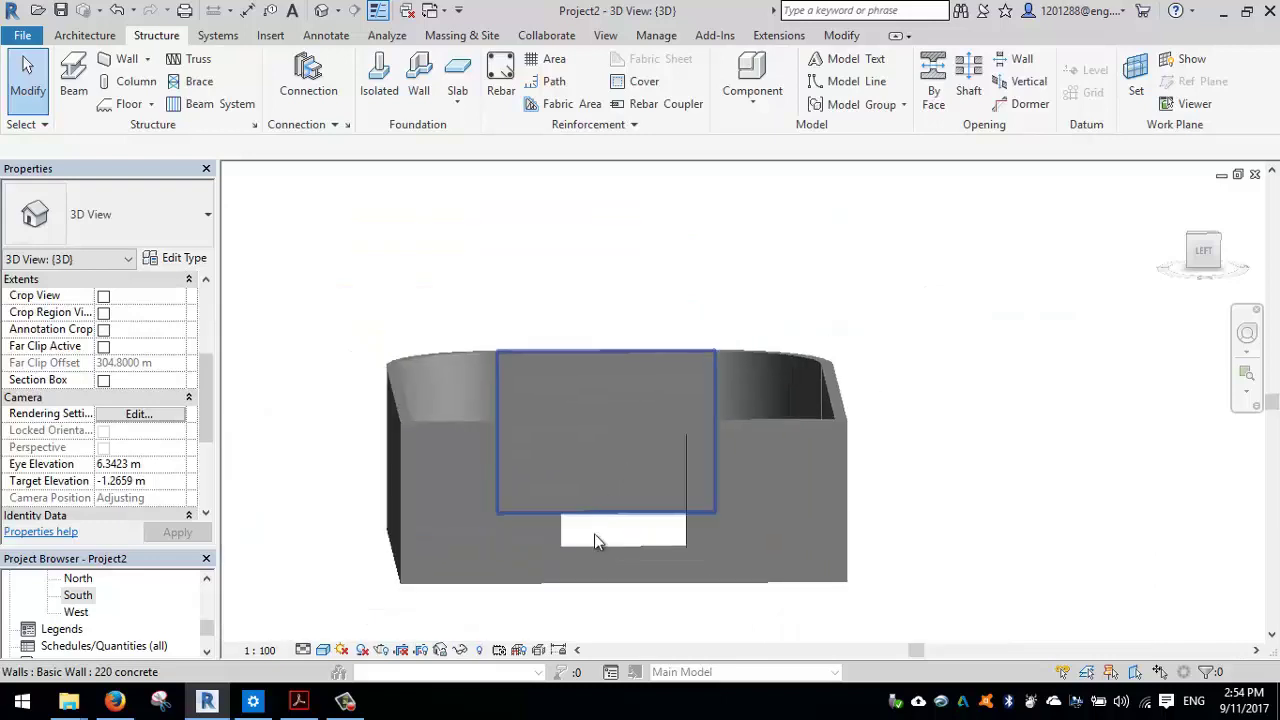
click(590, 545)
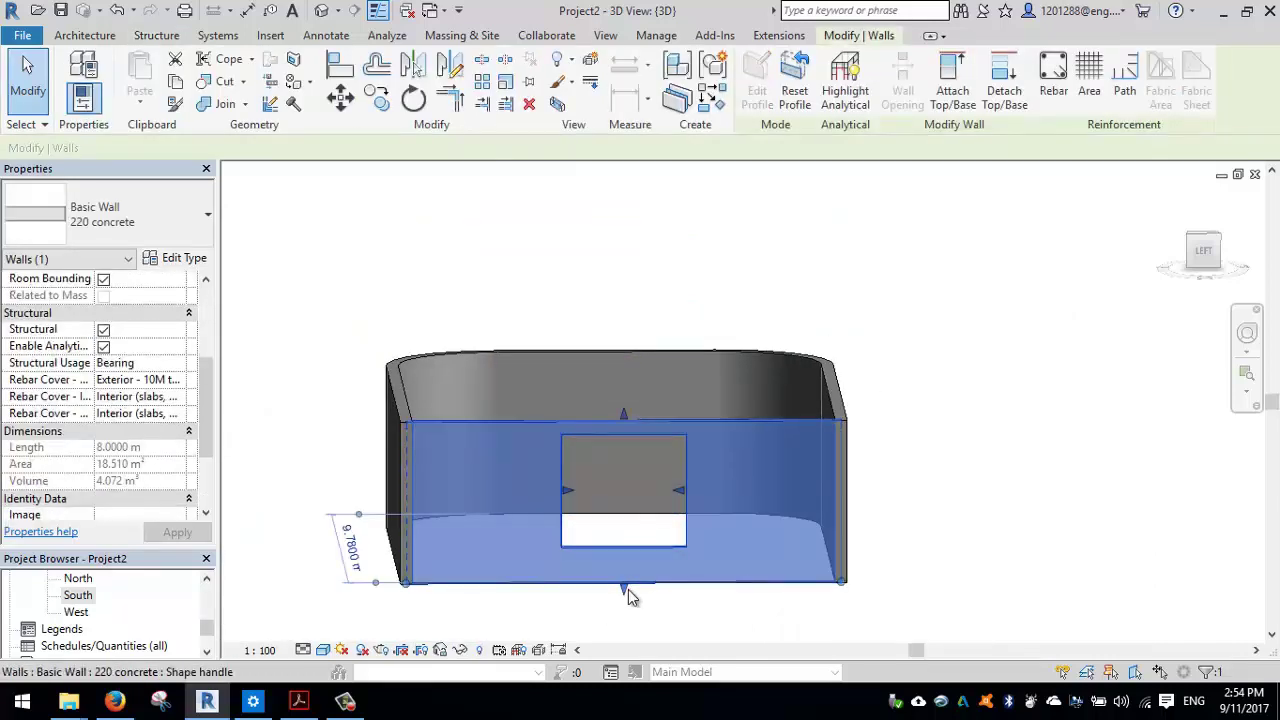
drag(624, 588, 623, 540)
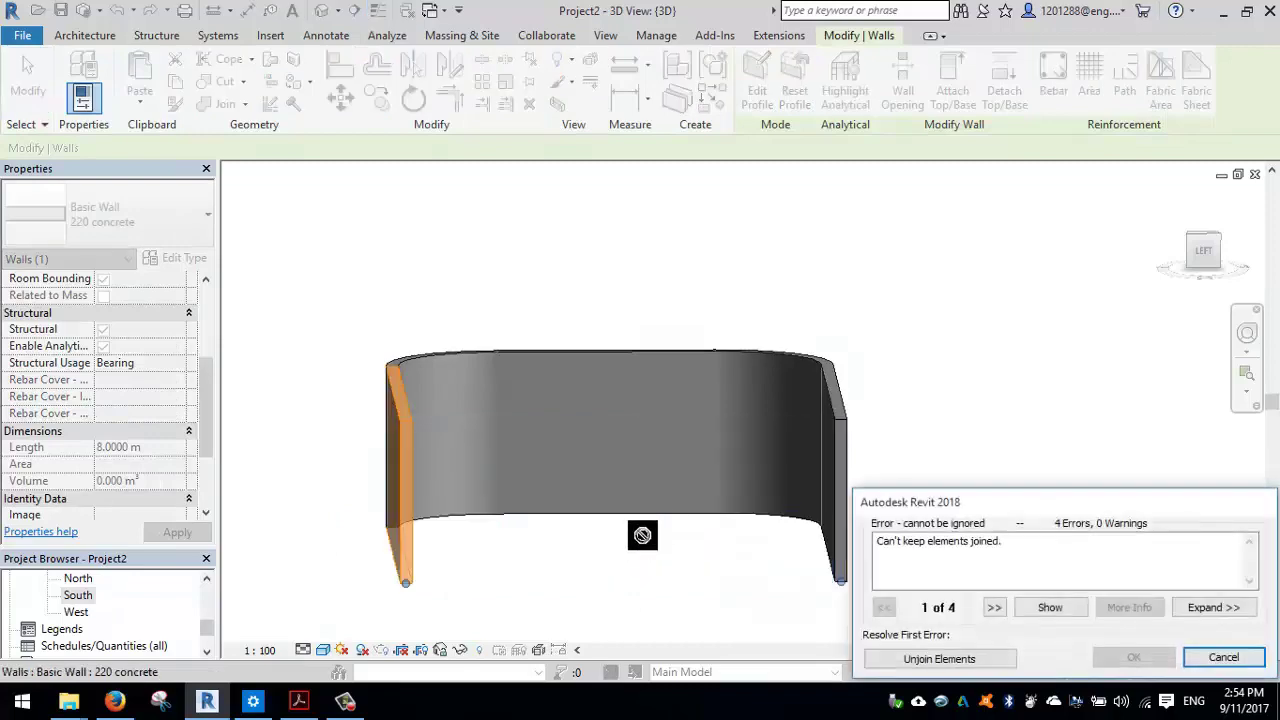
key(Escape)
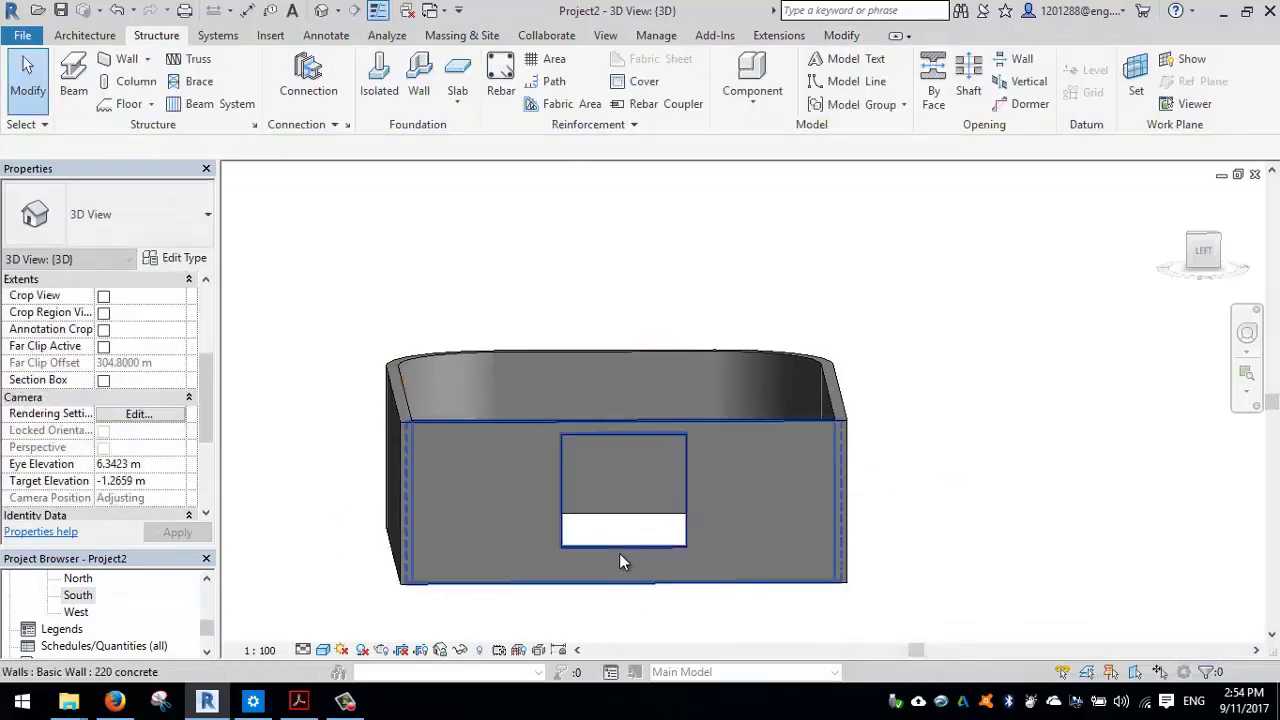
Narrow the rectangular opening by moving its left edge inward with the shape handle, and deselect the wall
click(620, 550)
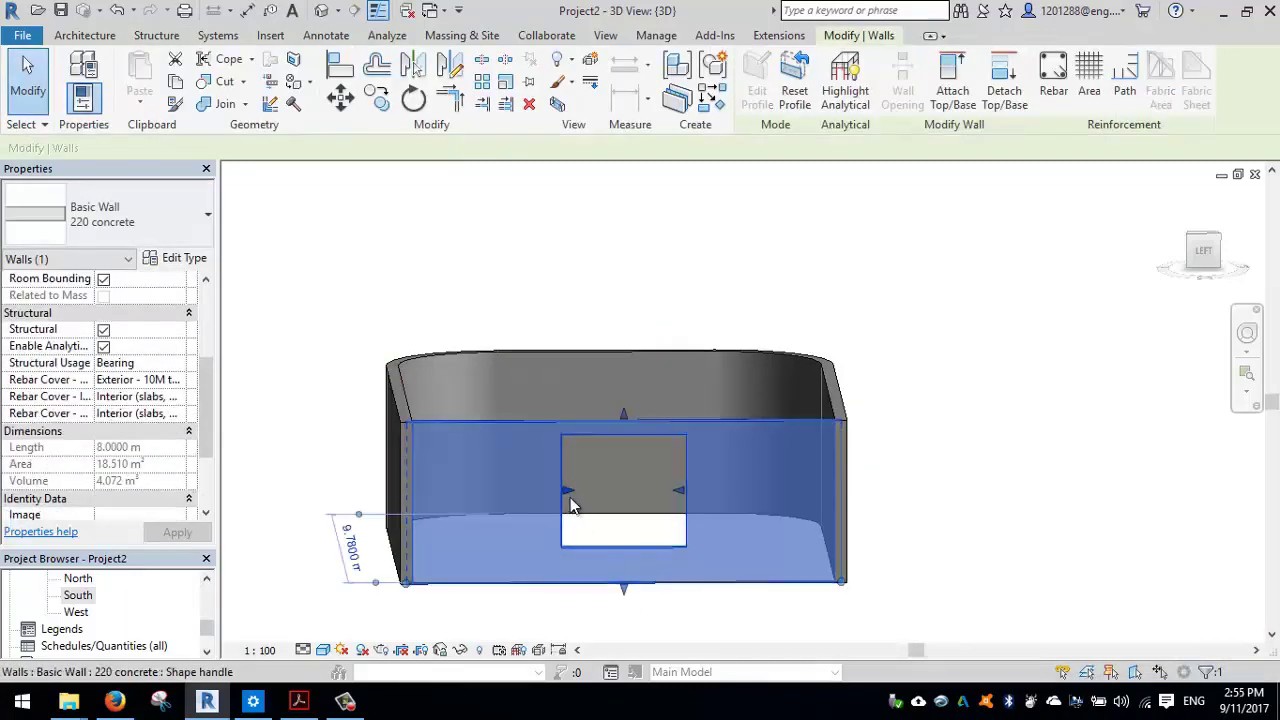
drag(567, 498, 594, 492)
click(636, 598)
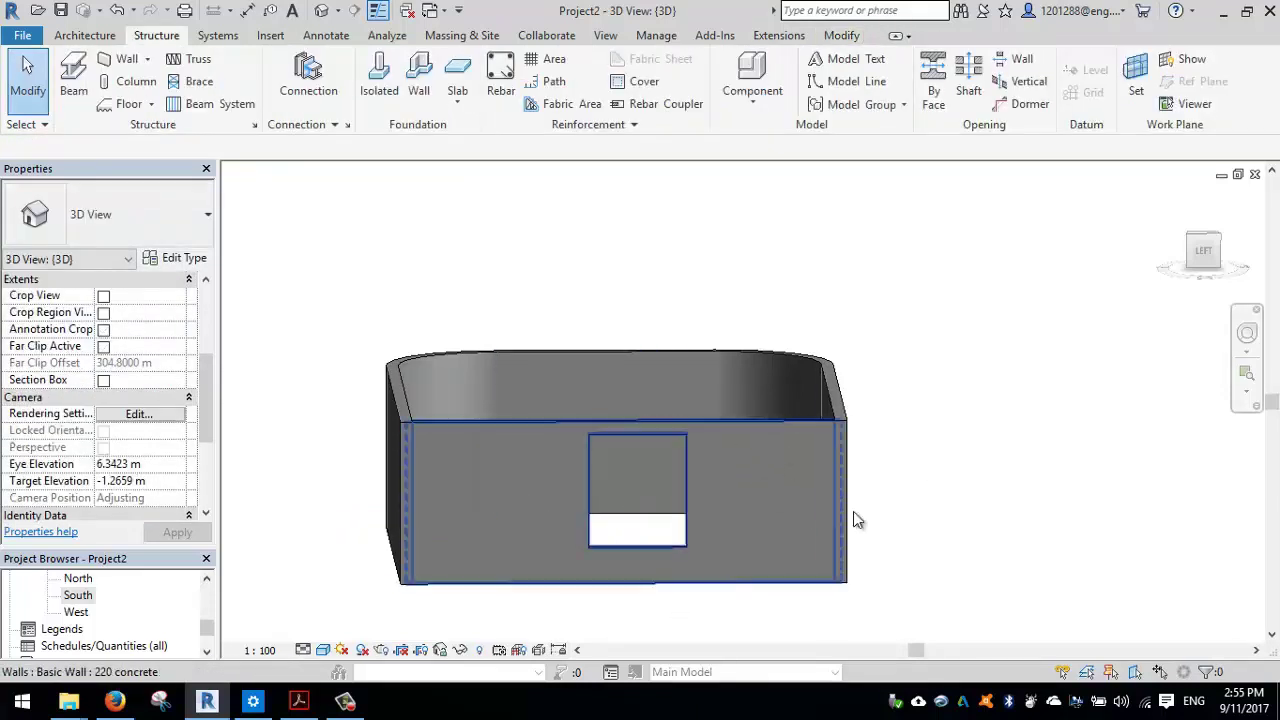
Examine the wall opening and the rounded corners from the opposite side of the loop
shift+middle_drag(538, 553, 670, 483)
scroll(600, 550, up, 3)
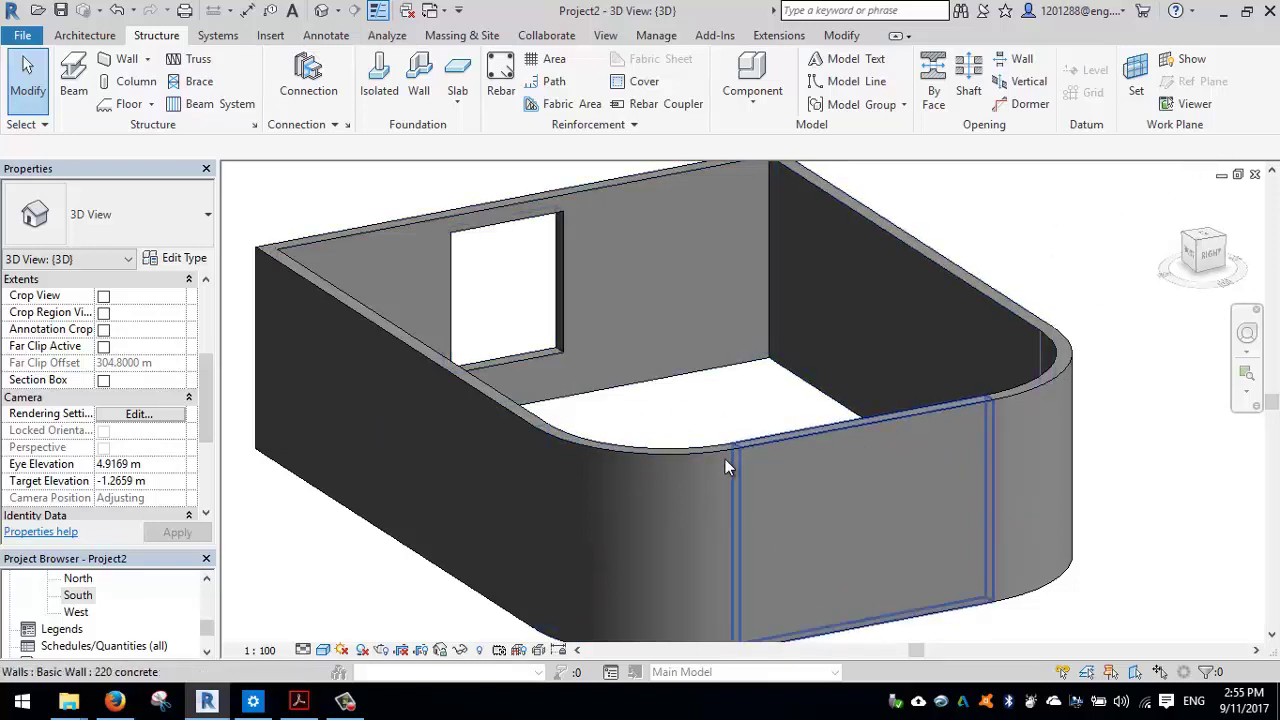
scroll(710, 390, down, 3)
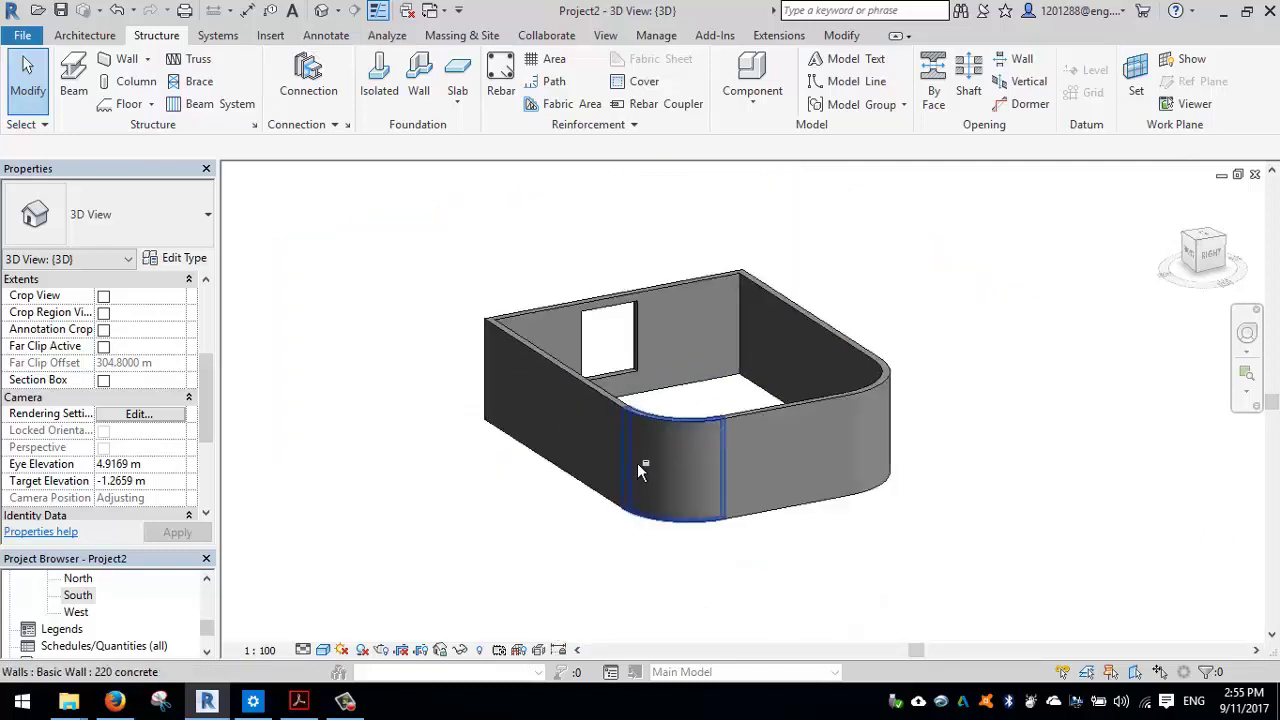
shift+middle_drag(637, 463, 563, 443)
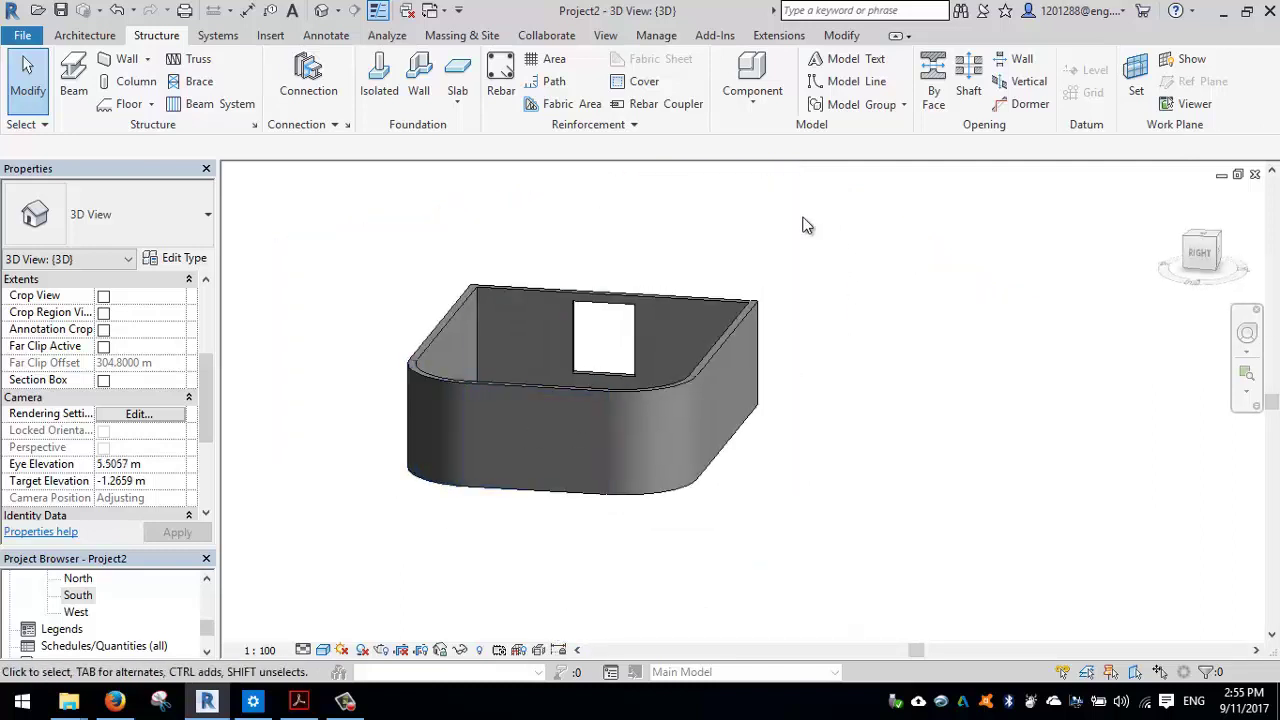